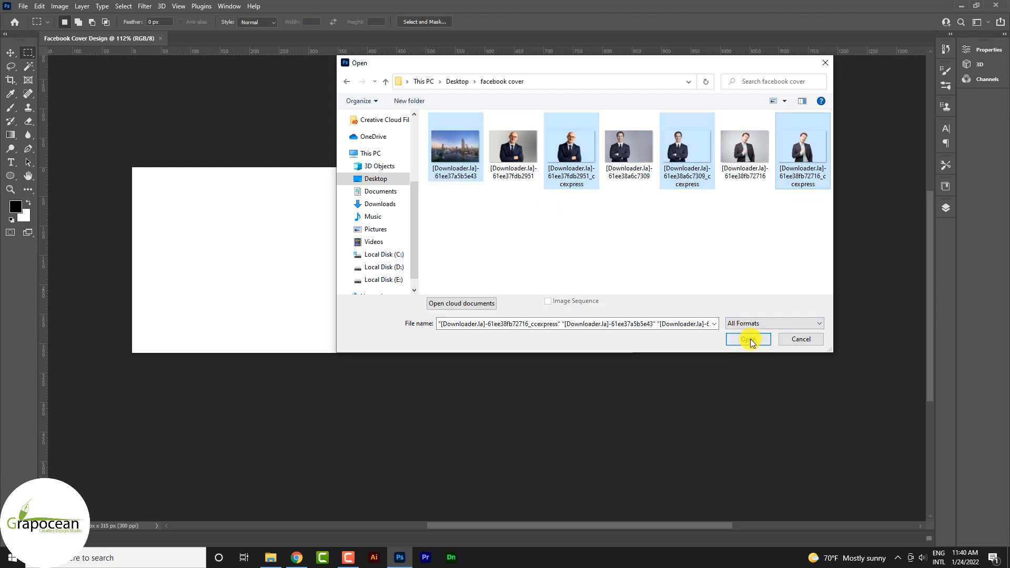
# Open the skyline photo and three portrait cut-outs, and copy the unlocked skyline photo into the Facebook Cover Design document.
pyautogui.click(750, 340)
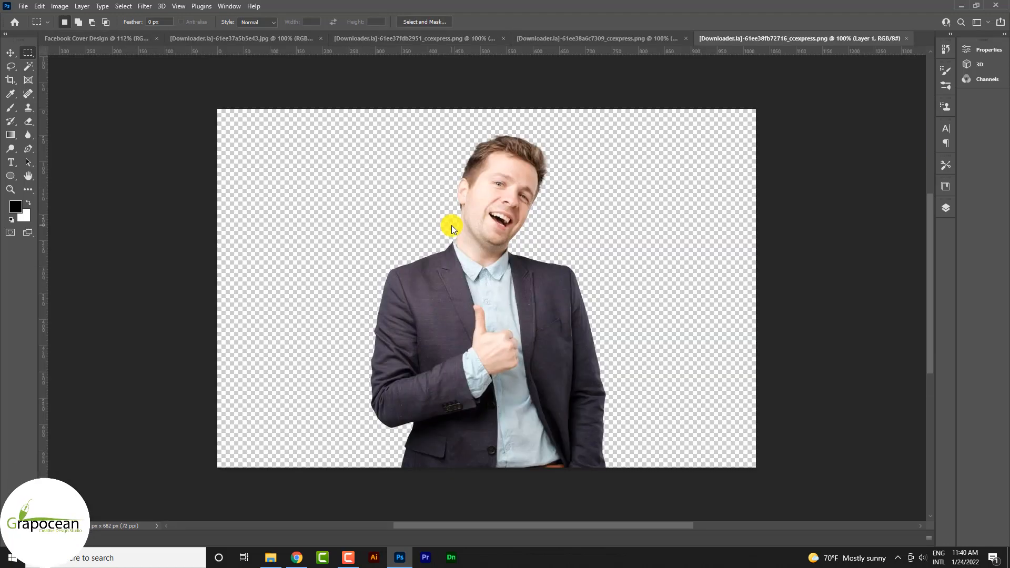
pyautogui.click(226, 39)
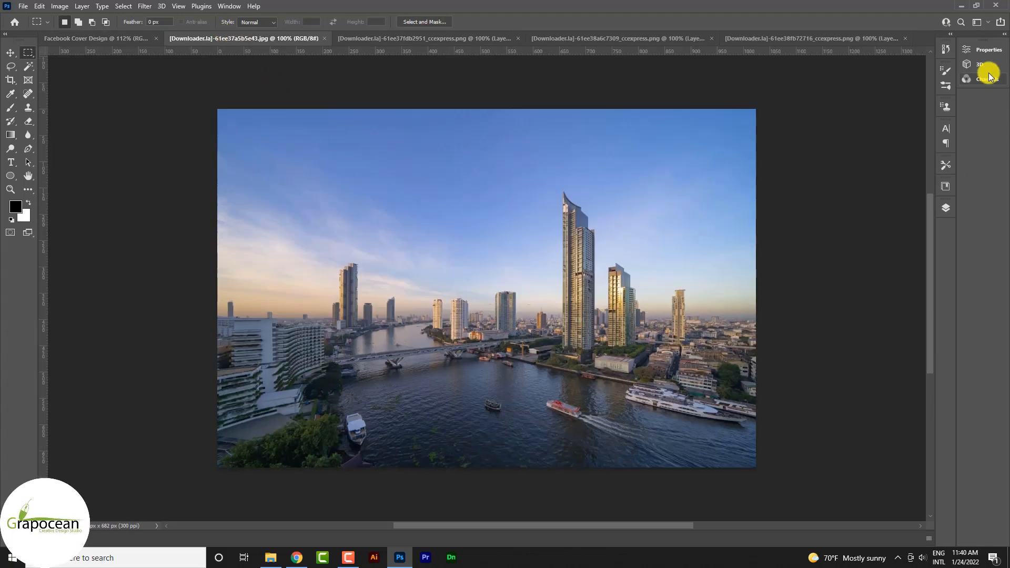
pyautogui.click(947, 208)
pyautogui.click(918, 267)
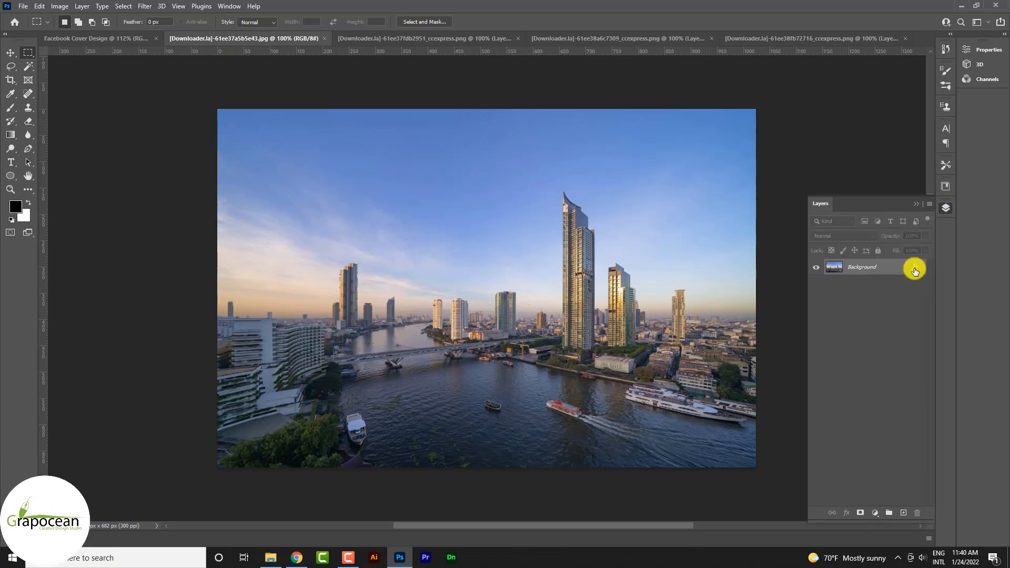
pyautogui.press('v')
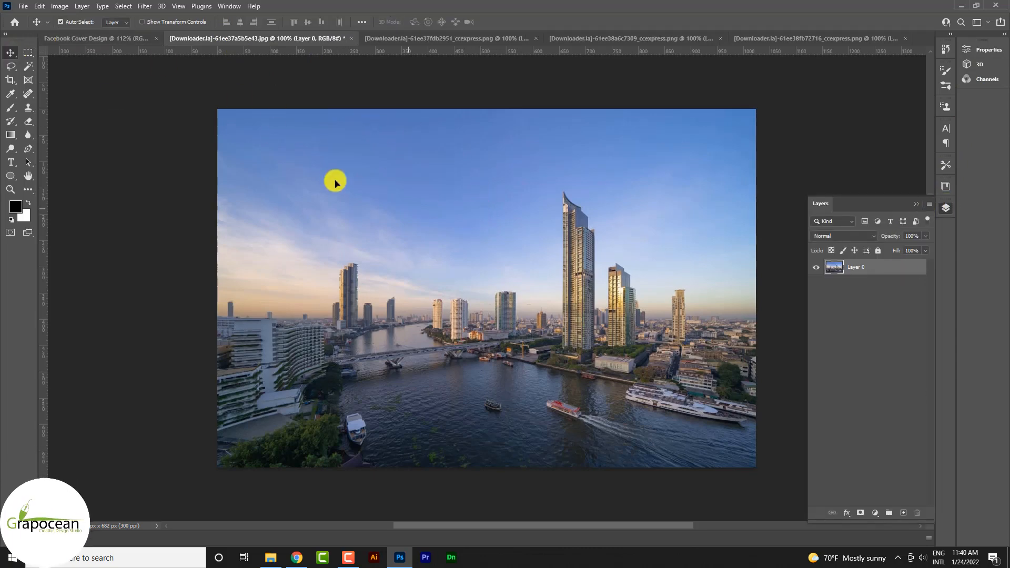
pyautogui.moveTo(335, 183); pyautogui.dragTo(324, 267)
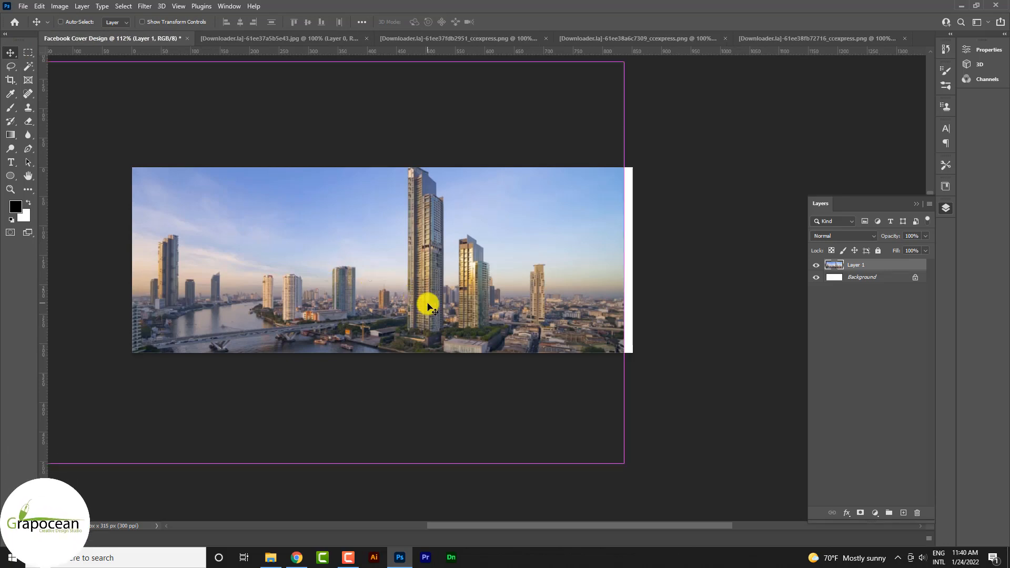
# Scale the skyline photo to about 92% and position it to cover the whole canvas with the tall tower fully in view.
pyautogui.hotkey('ctrl', 't')
pyautogui.moveTo(429, 308); pyautogui.dragTo(461, 319)
pyautogui.moveTo(665, 441); pyautogui.dragTo(602, 402)
pyautogui.moveTo(574, 388); pyautogui.dragTo(659, 448)
pyautogui.moveTo(603, 416); pyautogui.dragTo(608, 428)
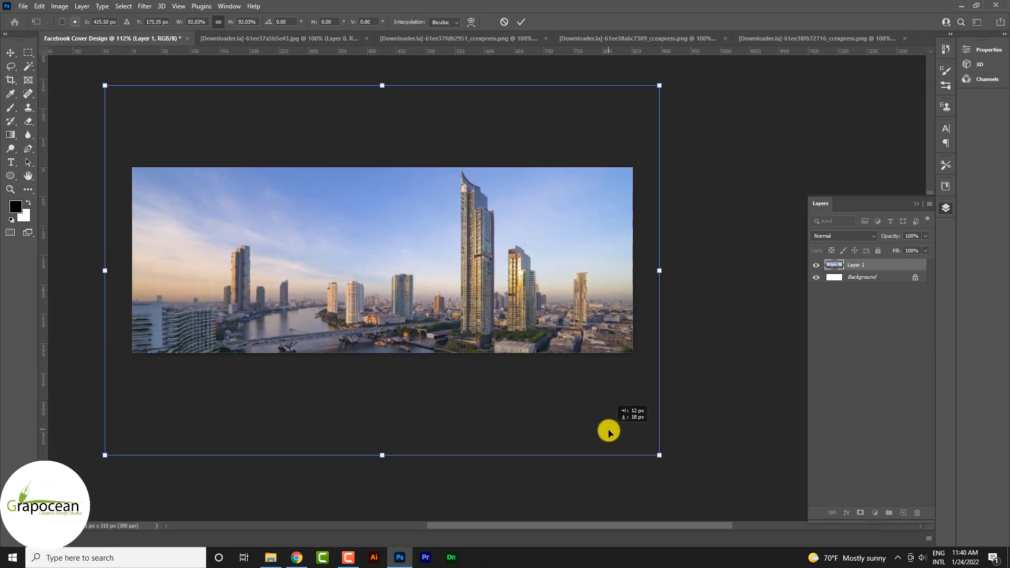
pyautogui.click(519, 22)
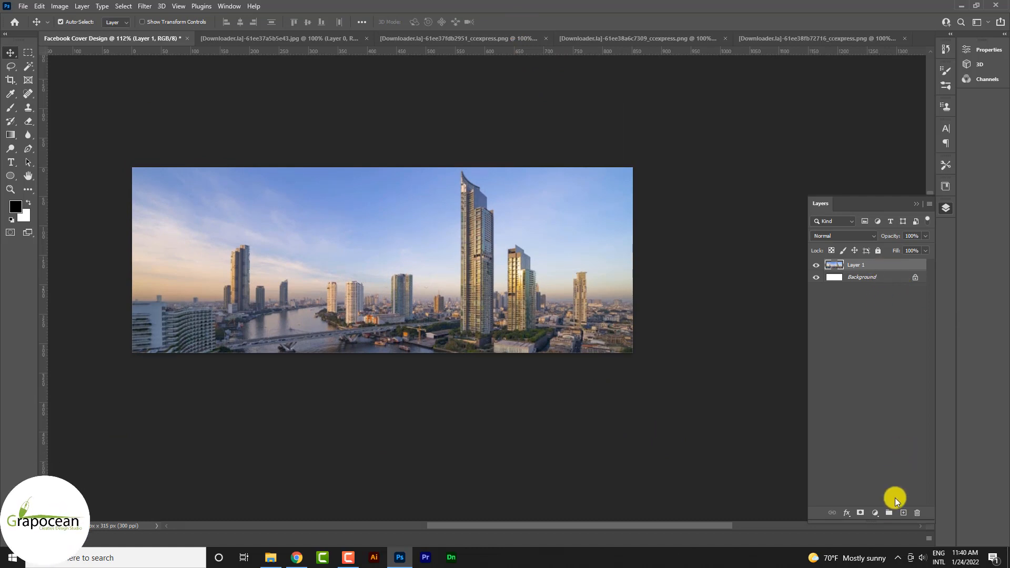
# Add a Black & White adjustment layer with default settings above the skyline photo.
pyautogui.click(875, 514)
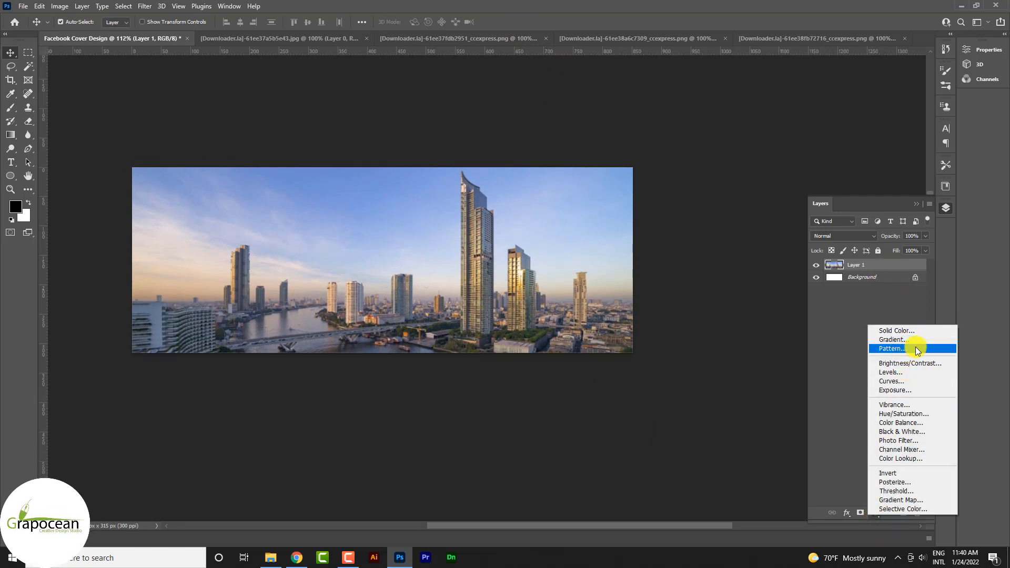
pyautogui.click(918, 431)
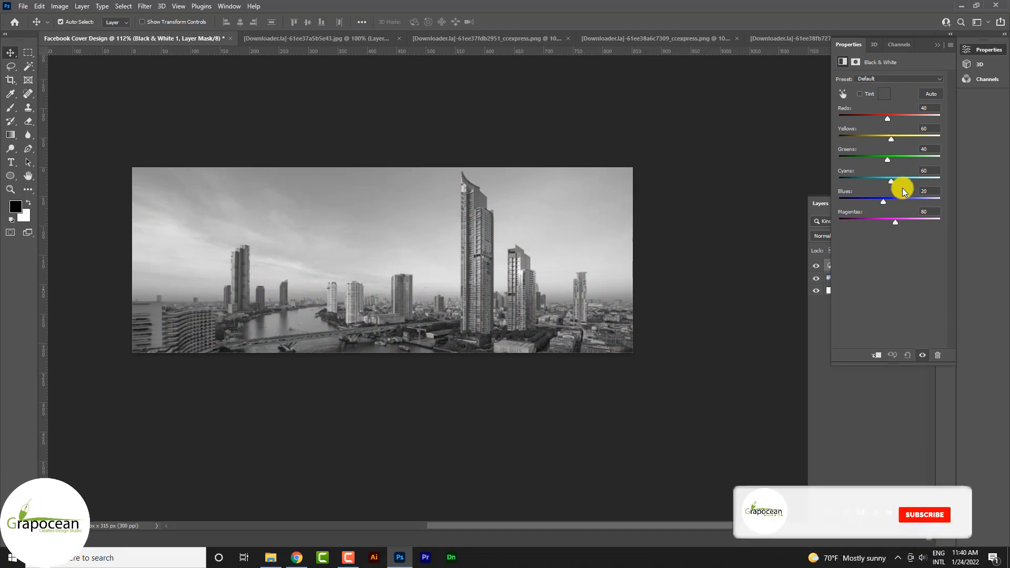
pyautogui.click(814, 310)
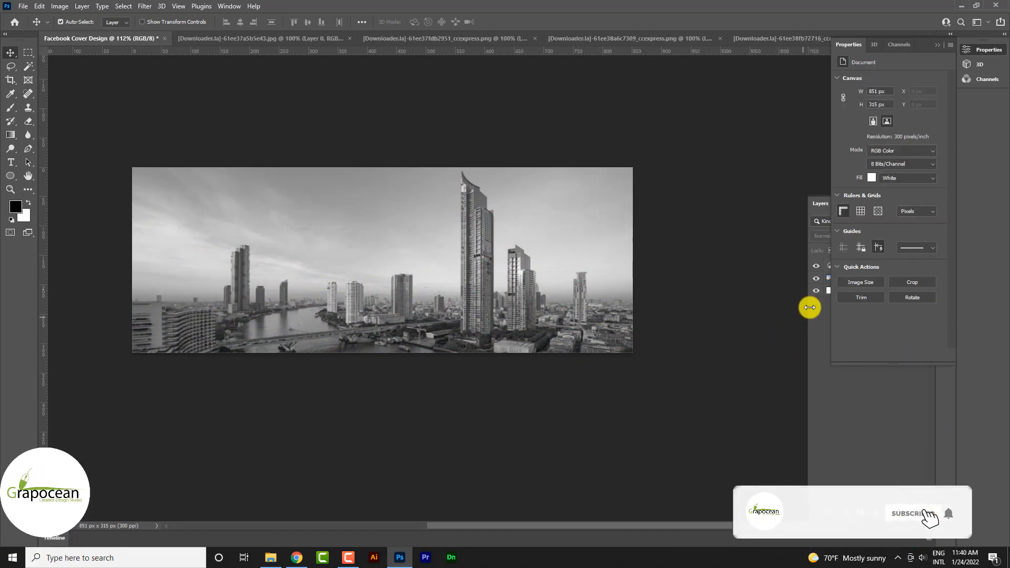
pyautogui.click(937, 45)
# Convert the skyline photo and its Black & White adjustment together into one smart object.
pyautogui.rightClick(893, 268)
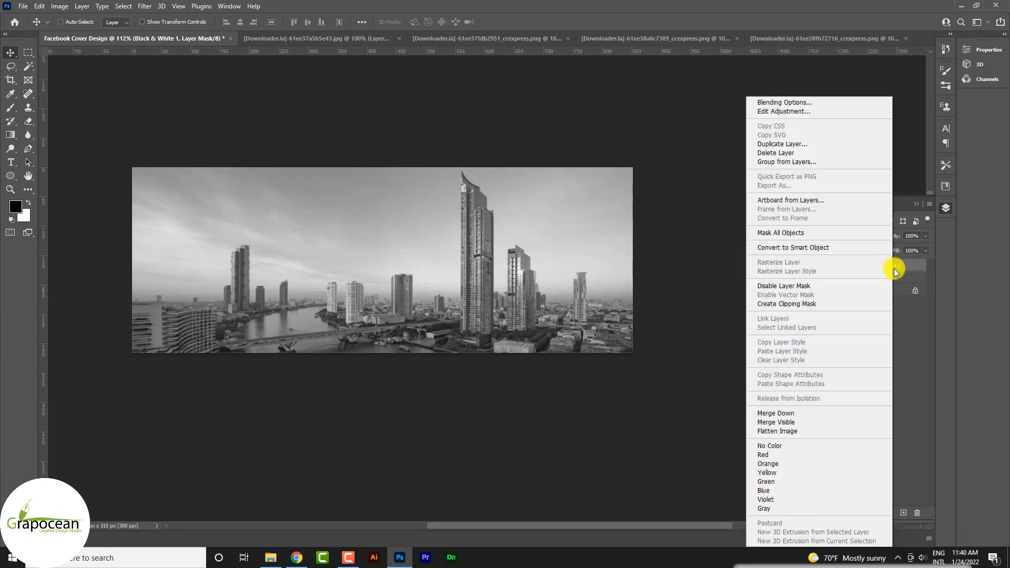
pyautogui.press('Escape')
pyautogui.keyDown('ctrl'); pyautogui.click(905, 279); pyautogui.keyUp('ctrl')
pyautogui.rightClick(906, 275)
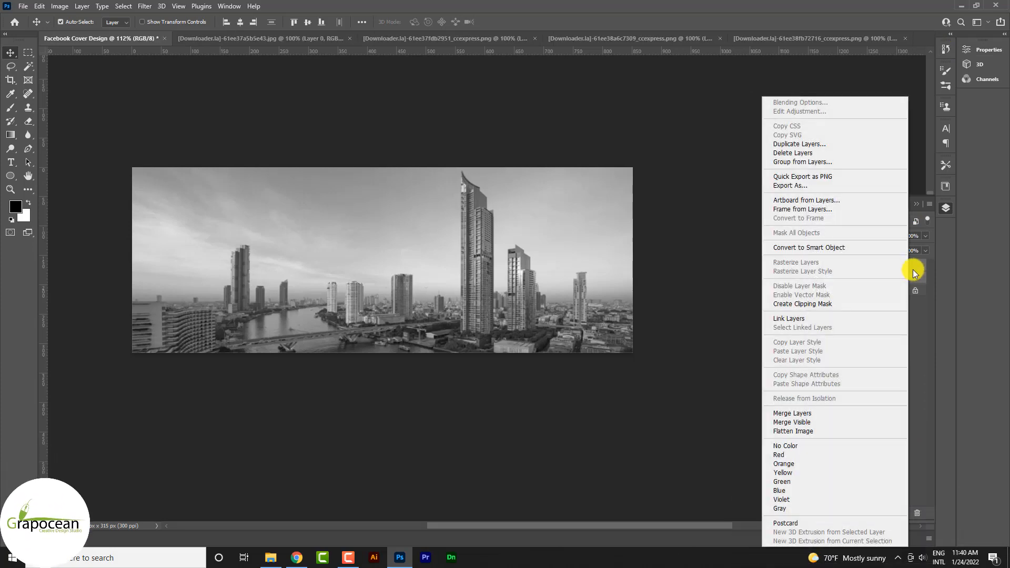
pyautogui.click(845, 249)
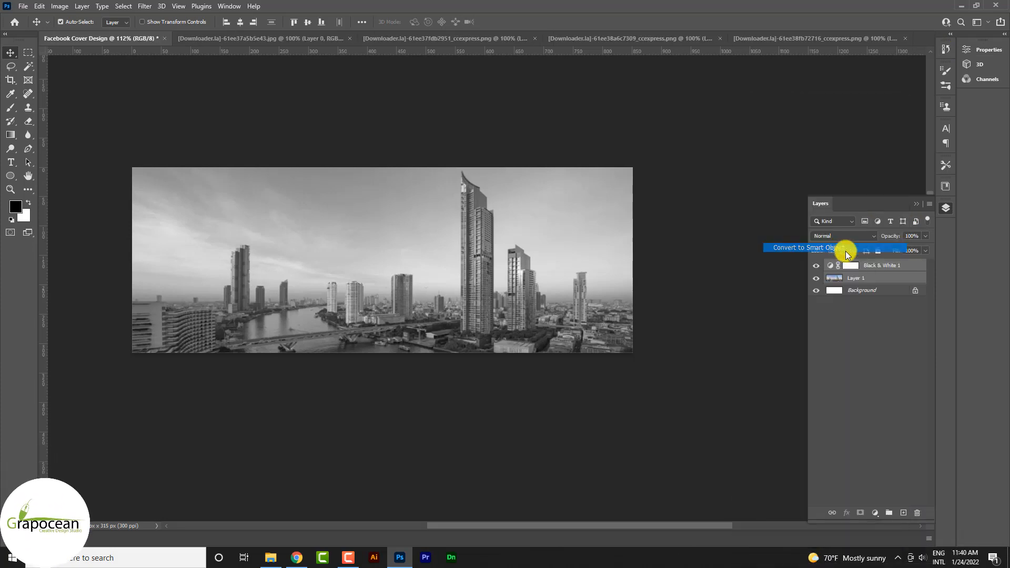
# Lower the opacity of the black-and-white skyline smart object to 34%.
pyautogui.click(925, 236)
pyautogui.click(889, 248)
pyautogui.moveTo(889, 248); pyautogui.dragTo(891, 249)
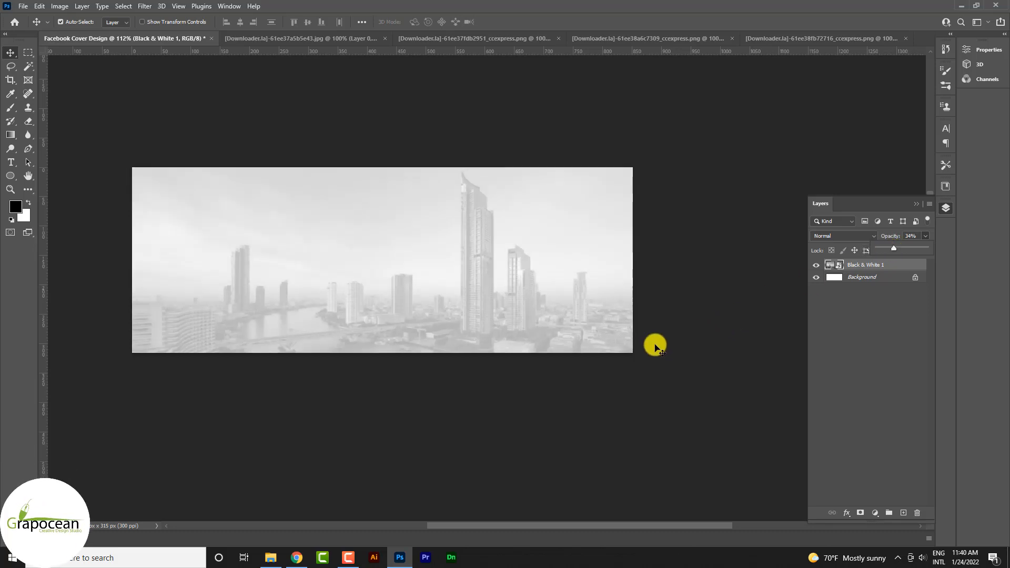
# Add a Brightness/Contrast adjustment above the skyline with reduced brightness and a contrast of about 96.
pyautogui.keyDown('ctrl'); pyautogui.click(433, 263); pyautogui.keyUp('ctrl')
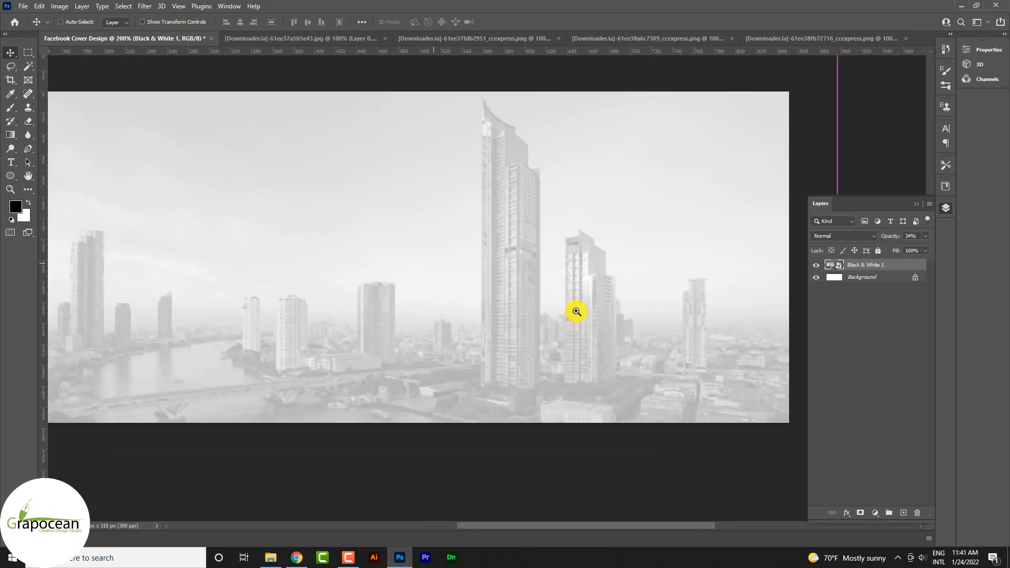
pyautogui.click(875, 512)
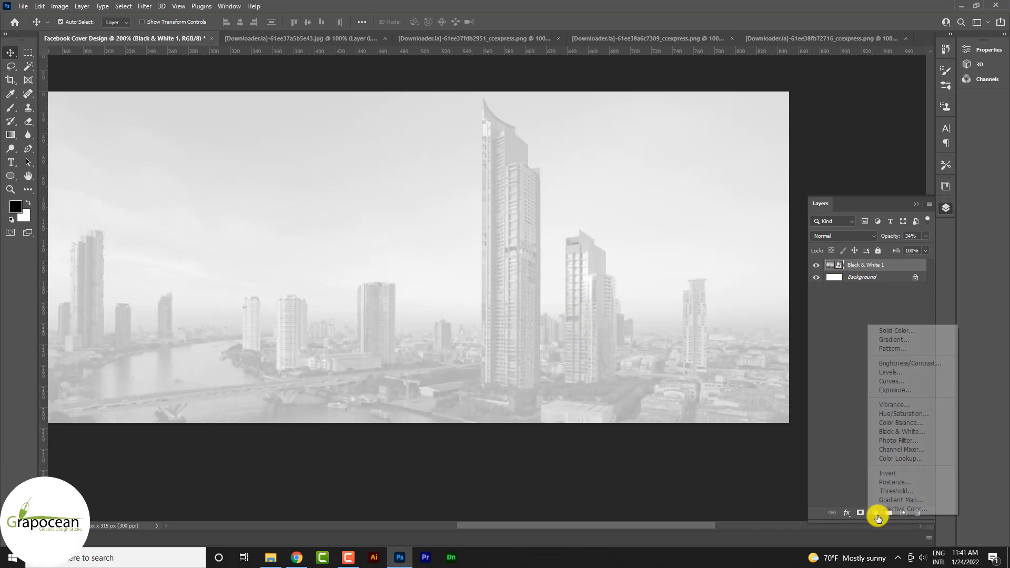
pyautogui.click(914, 363)
pyautogui.moveTo(892, 108); pyautogui.dragTo(939, 135)
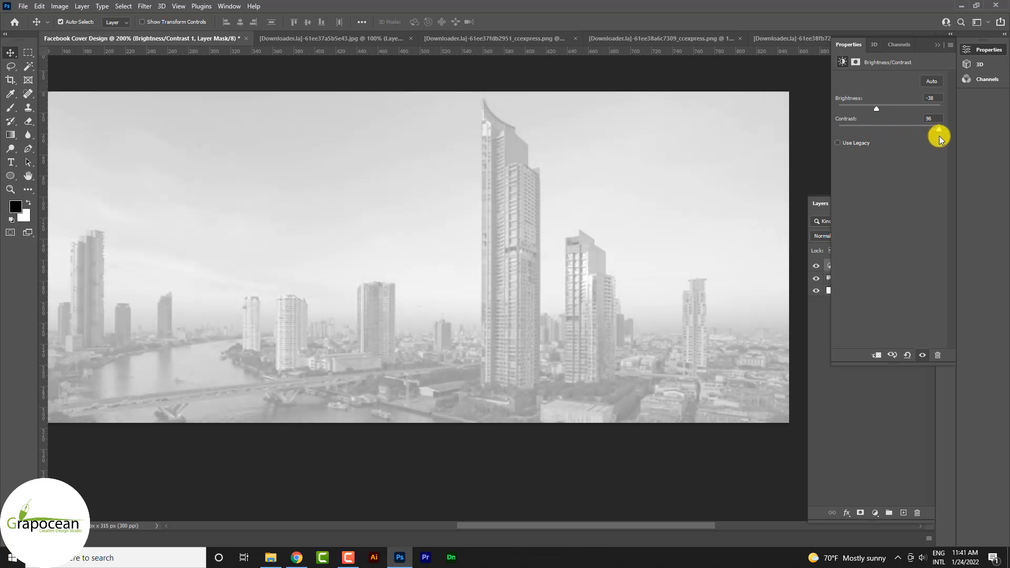
pyautogui.moveTo(878, 109); pyautogui.dragTo(883, 109)
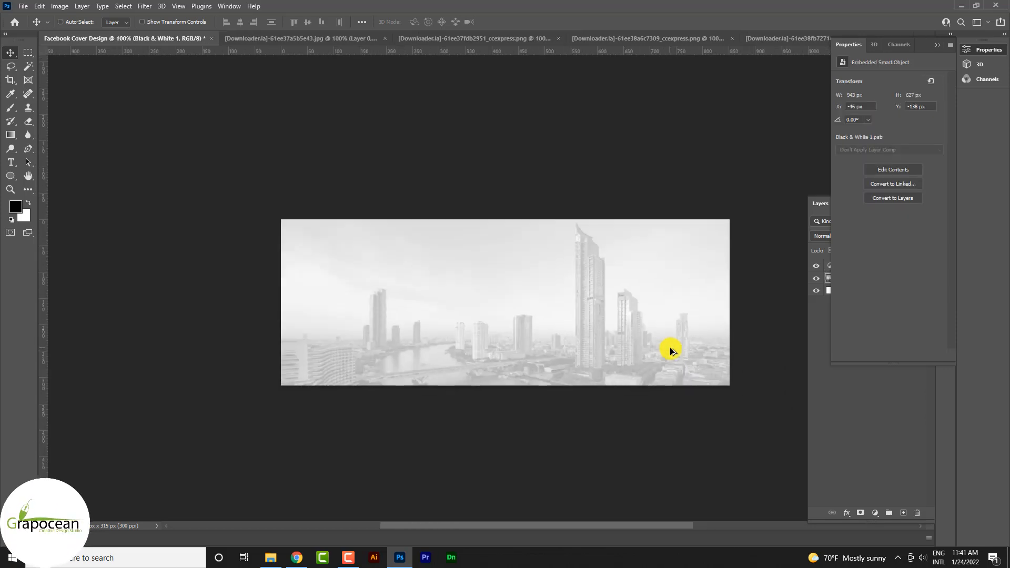
# Reduce the skyline smart object's opacity to 21% and shift it horizontally to X -92 px.
pyautogui.scroll(2, 704, 375)
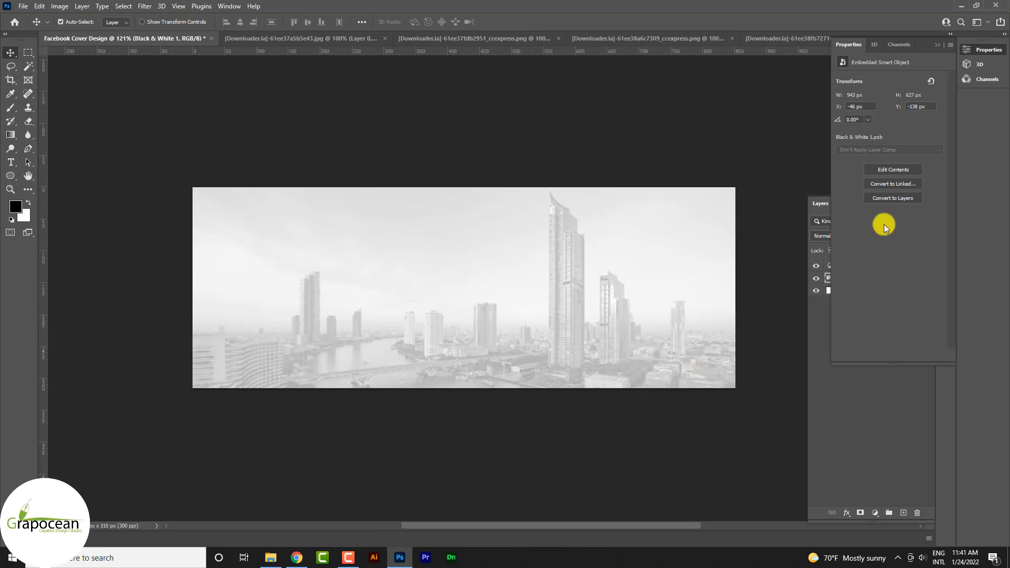
pyautogui.click(850, 384)
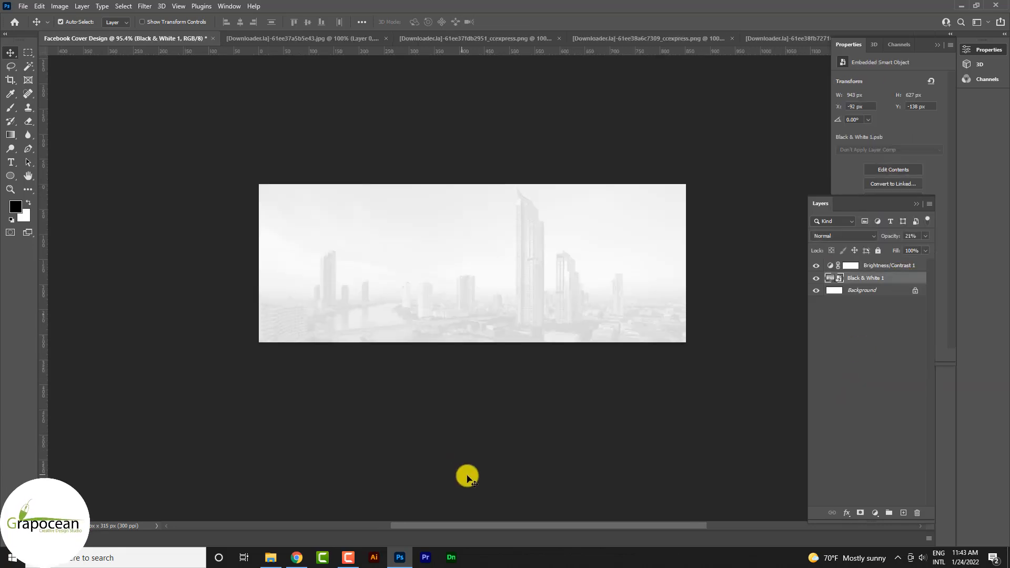
pyautogui.scroll(4, 682, 346)
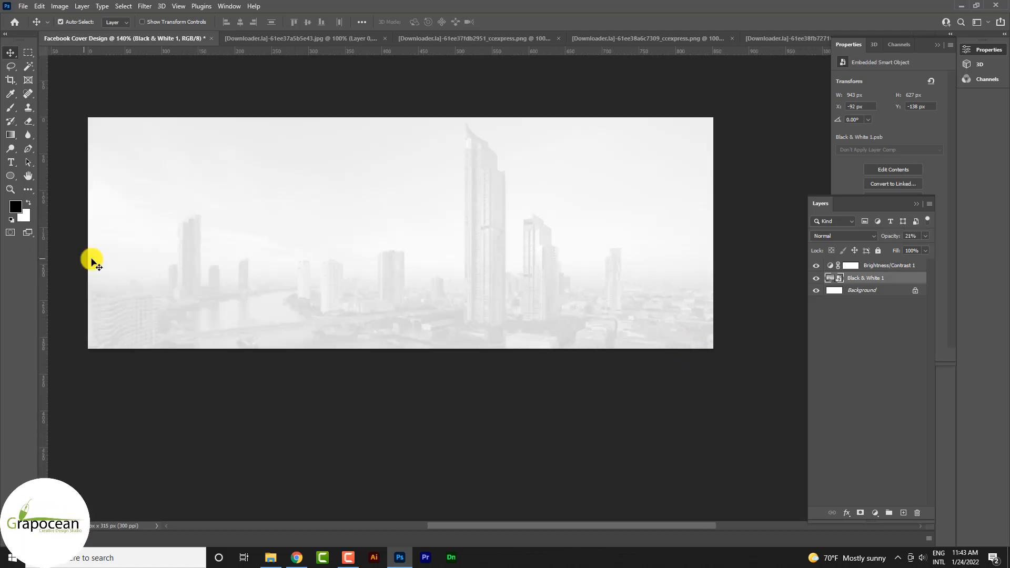
# Draw a black square of about 110 × 110 px near the canvas centre on a new layer above the Brightness/Contrast adjustment.
pyautogui.scroll(-3, 448, 307)
pyautogui.click(12, 177)
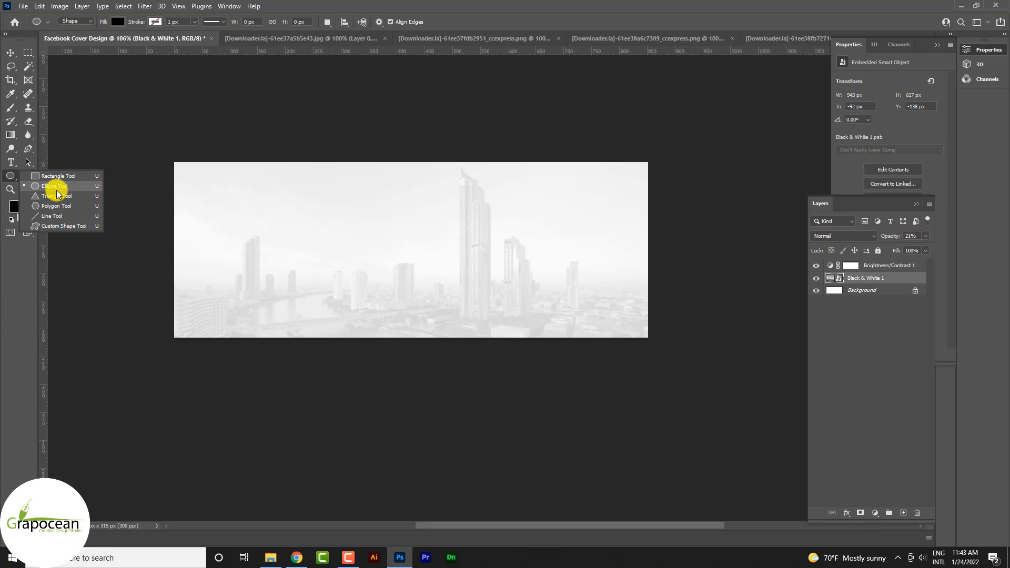
pyautogui.click(59, 176)
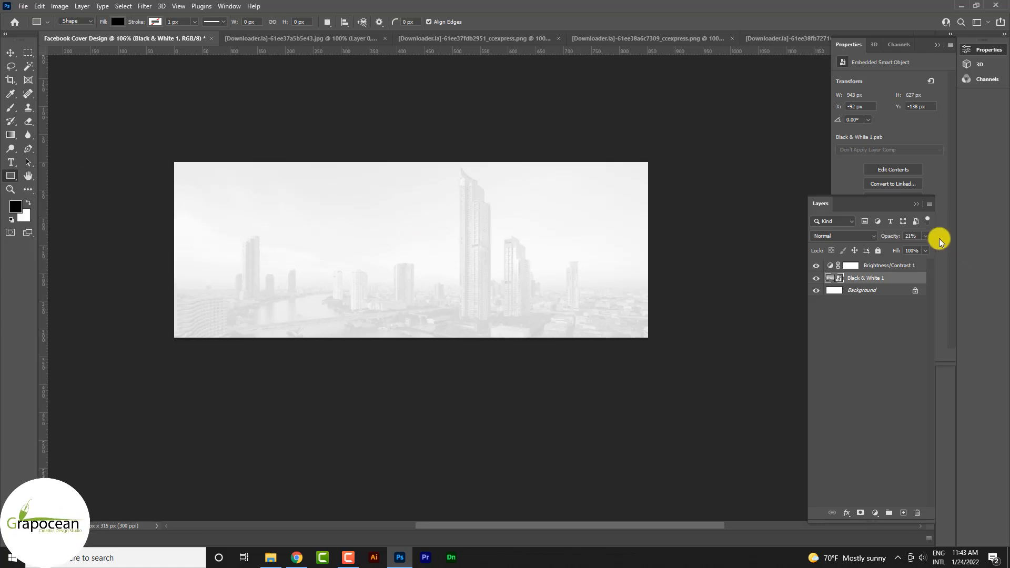
pyautogui.click(881, 269)
pyautogui.click(904, 512)
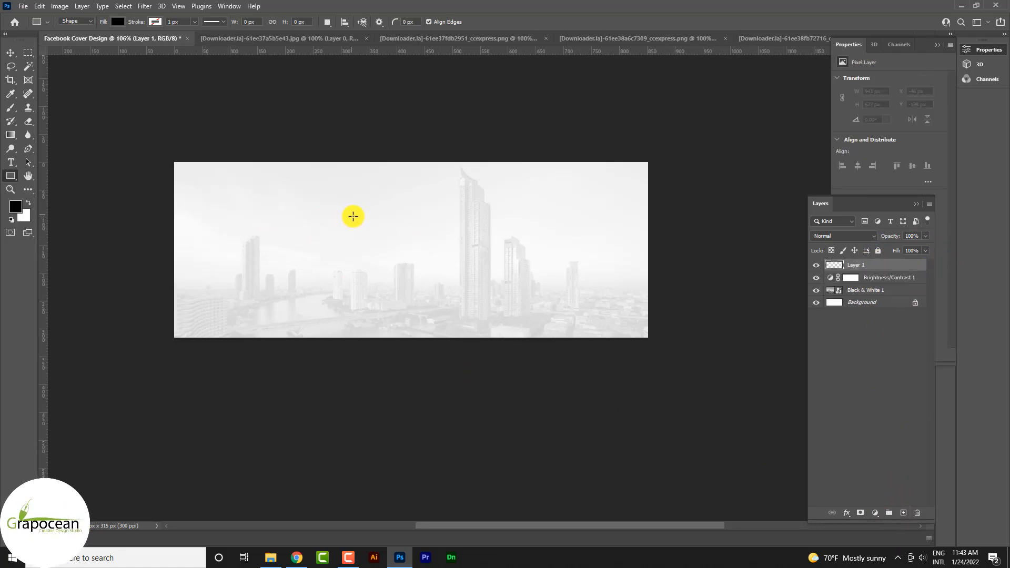
pyautogui.moveTo(414, 284); pyautogui.dragTo(414, 284)
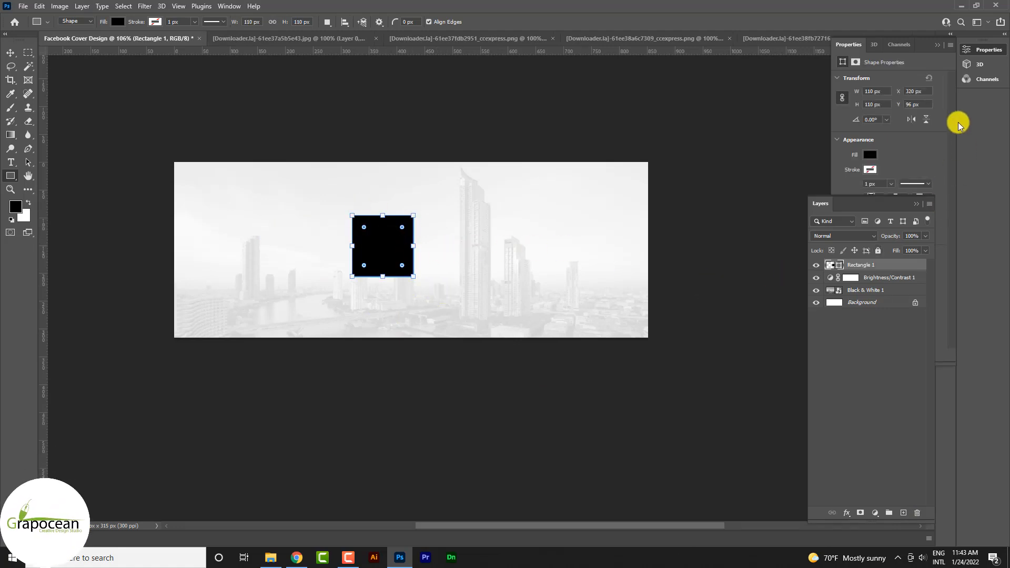
# Round the black square's corners to 22 px top-left, 57.39 px top-right and 52.61 px for both bottom corners.
pyautogui.scroll(-1, 890, 175)
pyautogui.click(916, 205)
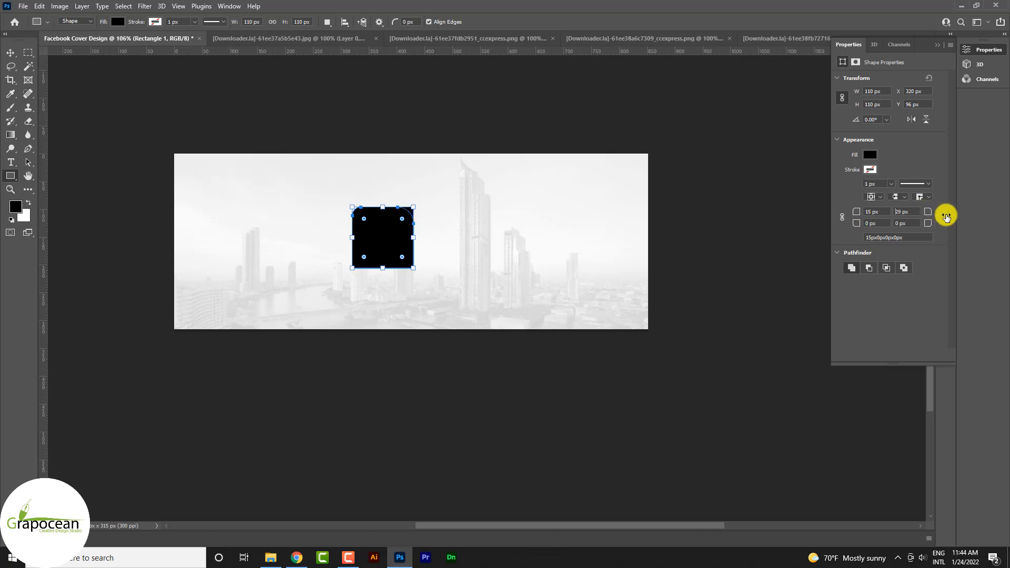
pyautogui.moveTo(946, 217)
pyautogui.mouseDown()
pyautogui.moveTo(1003, 225)
pyautogui.moveTo(935, 219)
pyautogui.mouseUp()
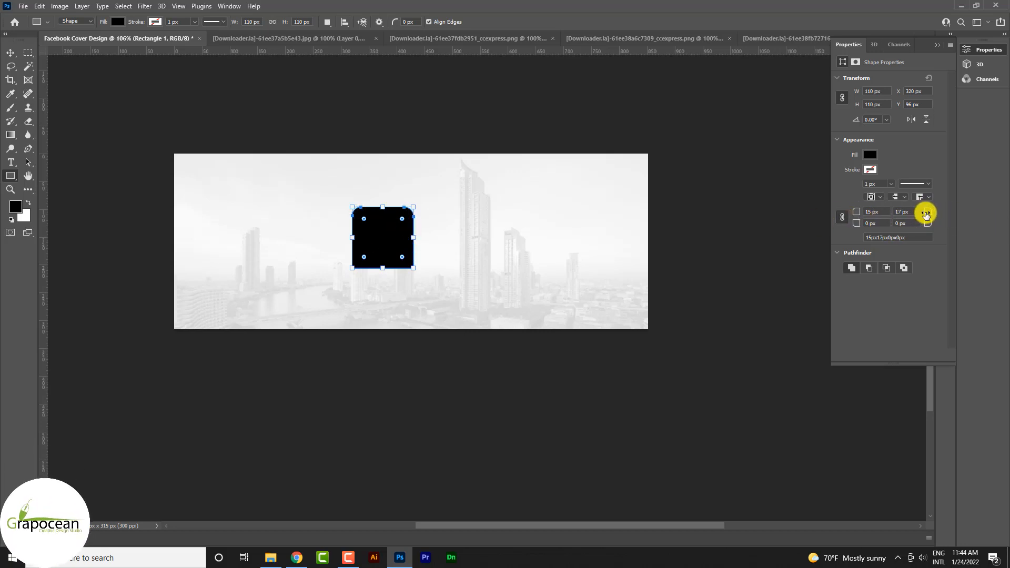
pyautogui.moveTo(951, 218); pyautogui.dragTo(912, 232)
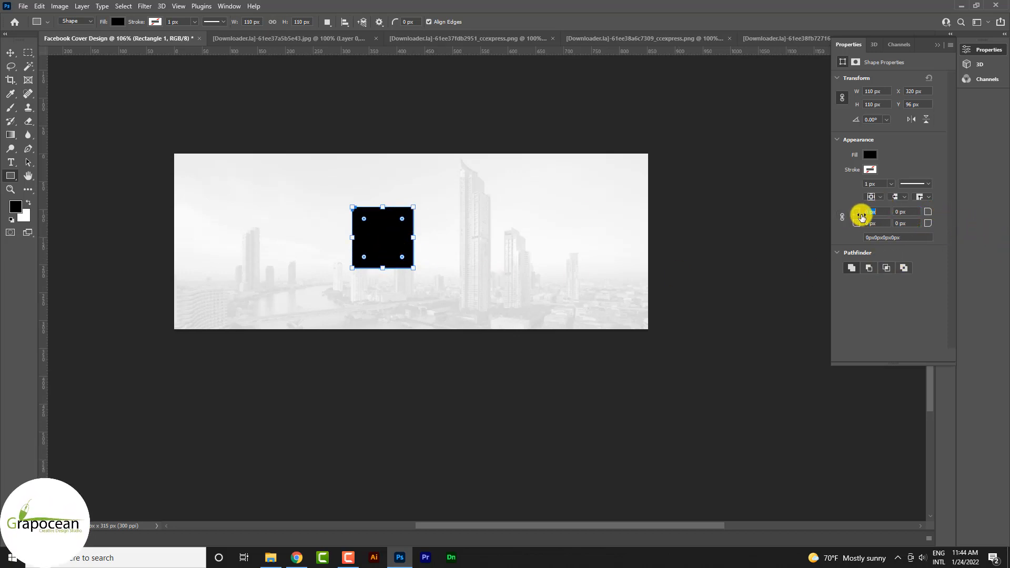
pyautogui.moveTo(867, 219); pyautogui.dragTo(869, 219)
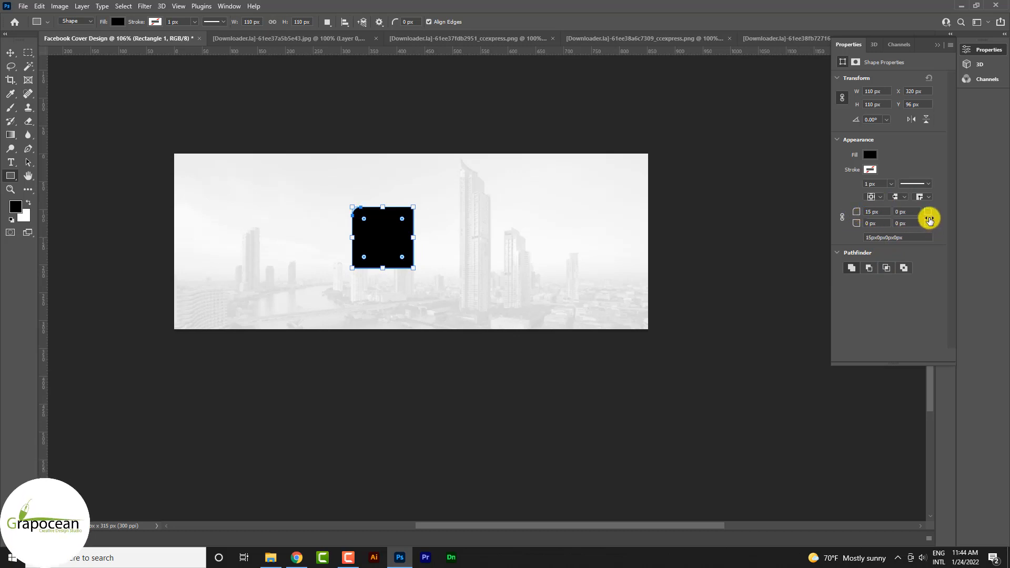
pyautogui.moveTo(929, 214); pyautogui.dragTo(956, 229)
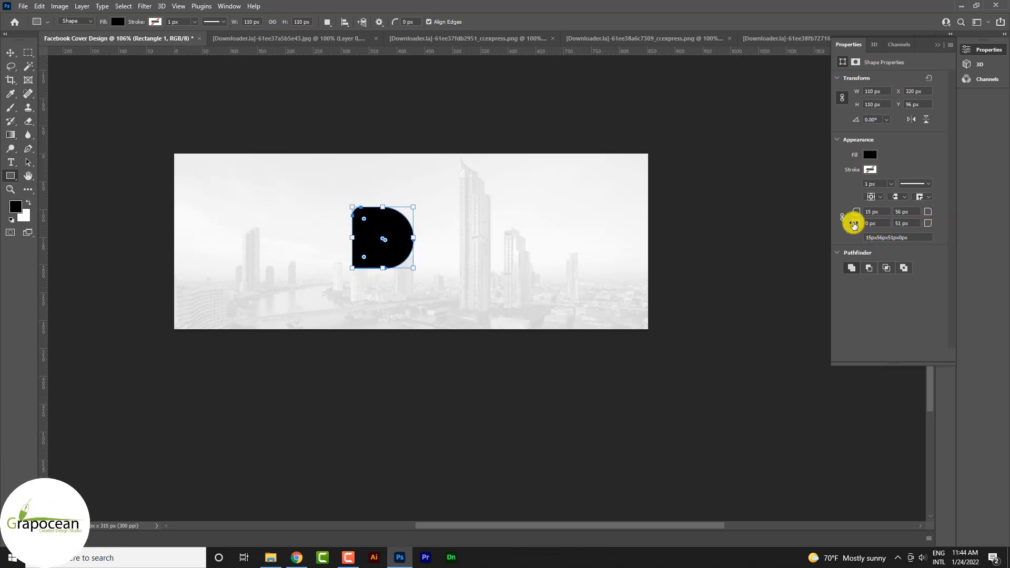
pyautogui.moveTo(861, 227); pyautogui.dragTo(882, 226)
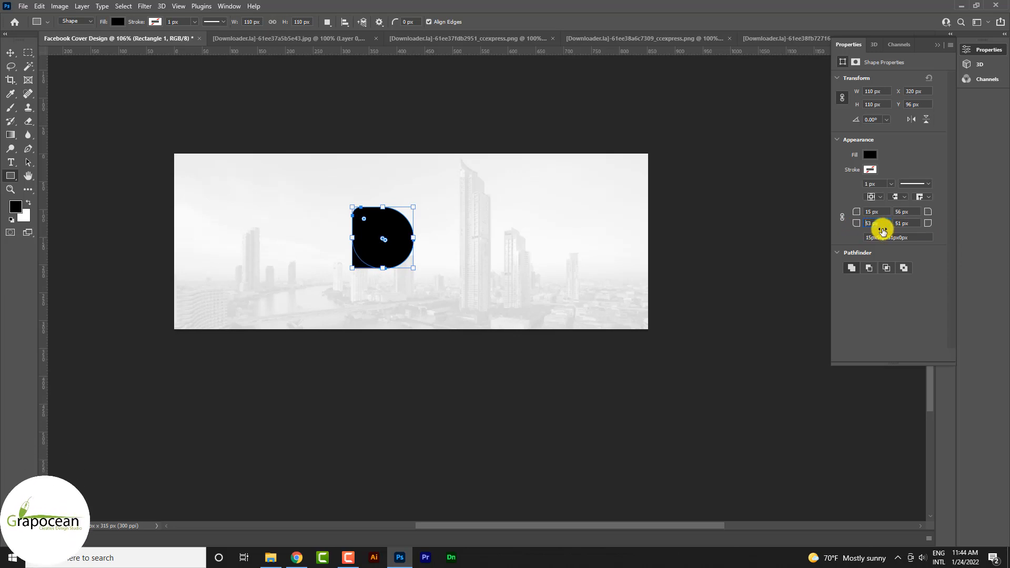
pyautogui.click(11, 53)
pyautogui.click(94, 174)
# Copy the cut-out of the bald man with glasses into the Facebook Cover Design document, over the black rounded shape.
pyautogui.scroll(8, 408, 227)
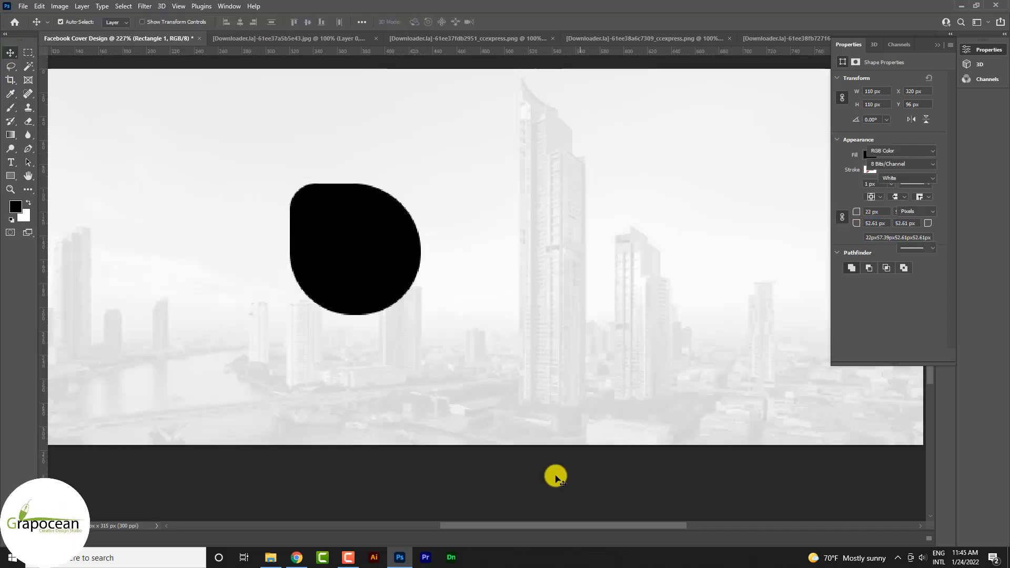
pyautogui.scroll(-6, 442, 294)
pyautogui.scroll(4, 411, 302)
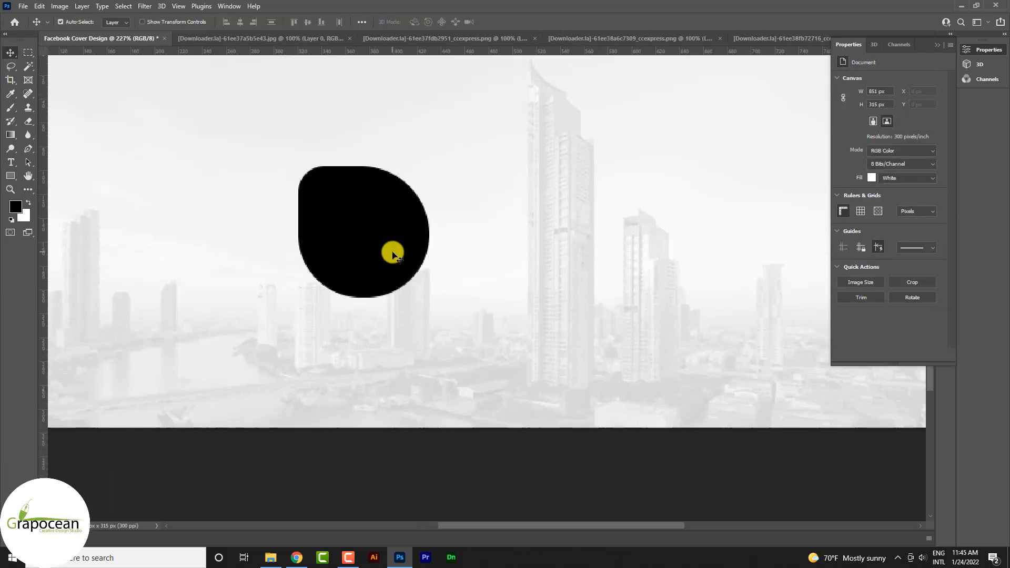
pyautogui.click(454, 38)
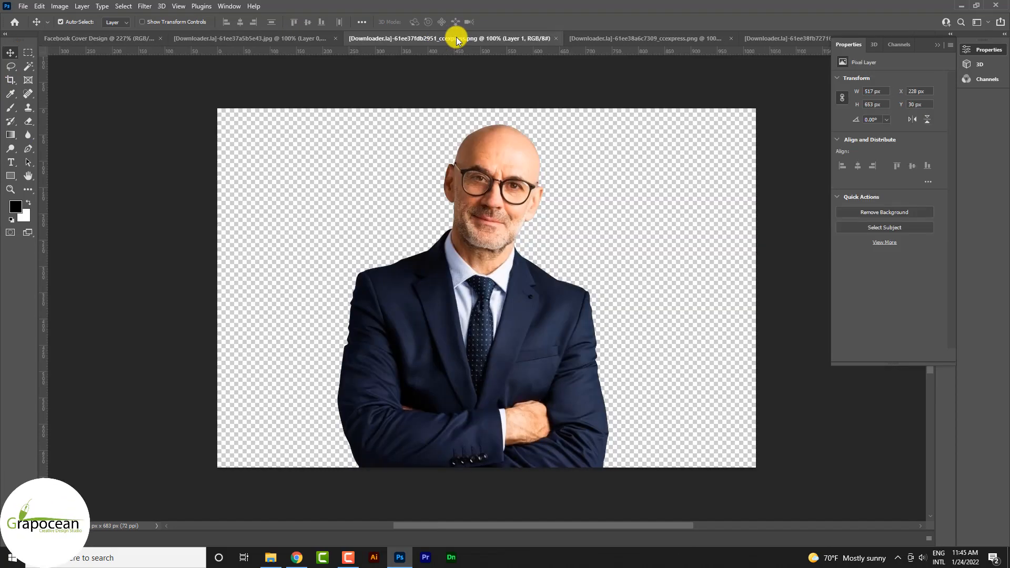
pyautogui.moveTo(451, 165); pyautogui.dragTo(375, 238)
pyautogui.scroll(-5, 376, 237)
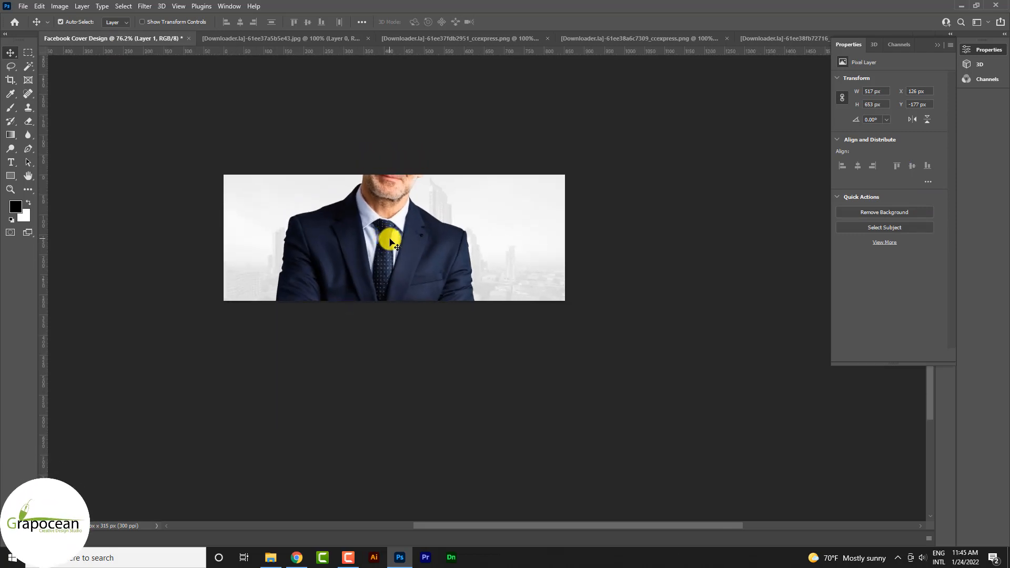
# Scale the bald man's cut-out down to about 120 × 152 px and position it over the black rounded shape.
pyautogui.hotkey('ctrl', 't')
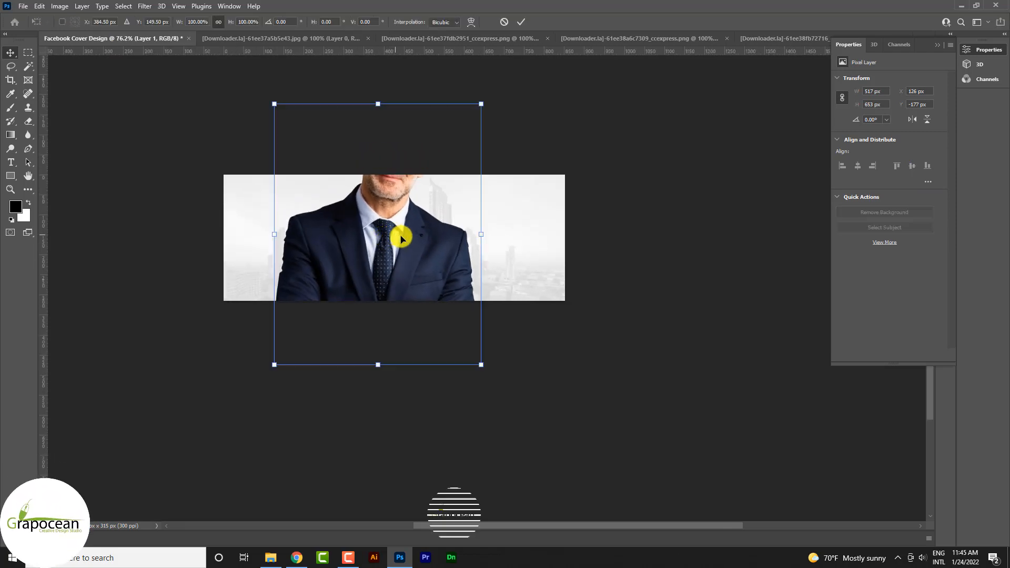
pyautogui.moveTo(481, 104); pyautogui.dragTo(413, 210)
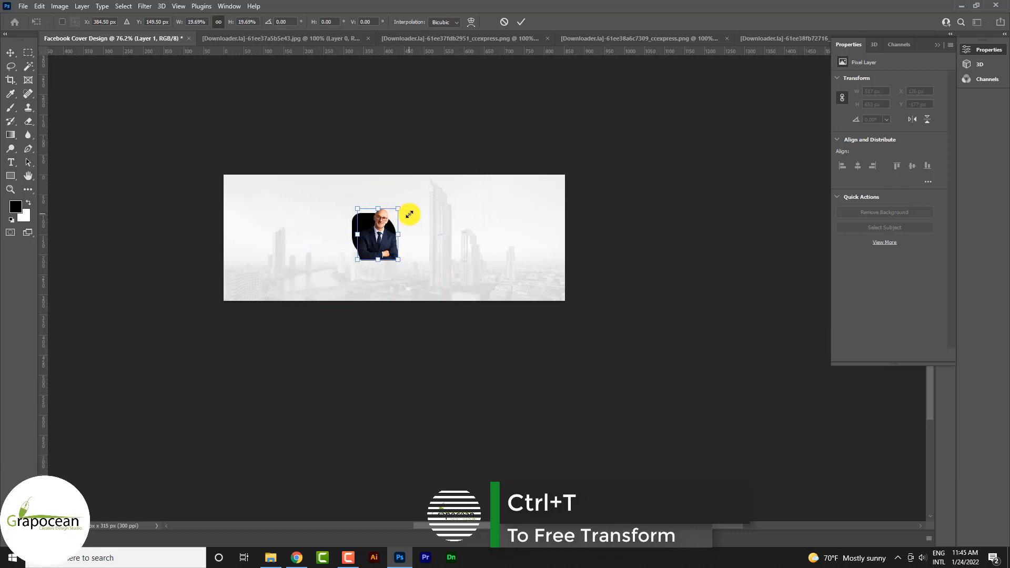
pyautogui.scroll(3, 384, 267)
pyautogui.scroll(1, 384, 267)
pyautogui.moveTo(355, 198)
pyautogui.mouseDown()
pyautogui.moveTo(347, 187)
pyautogui.moveTo(417, 219)
pyautogui.moveTo(362, 204)
pyautogui.mouseUp()
pyautogui.click(520, 21)
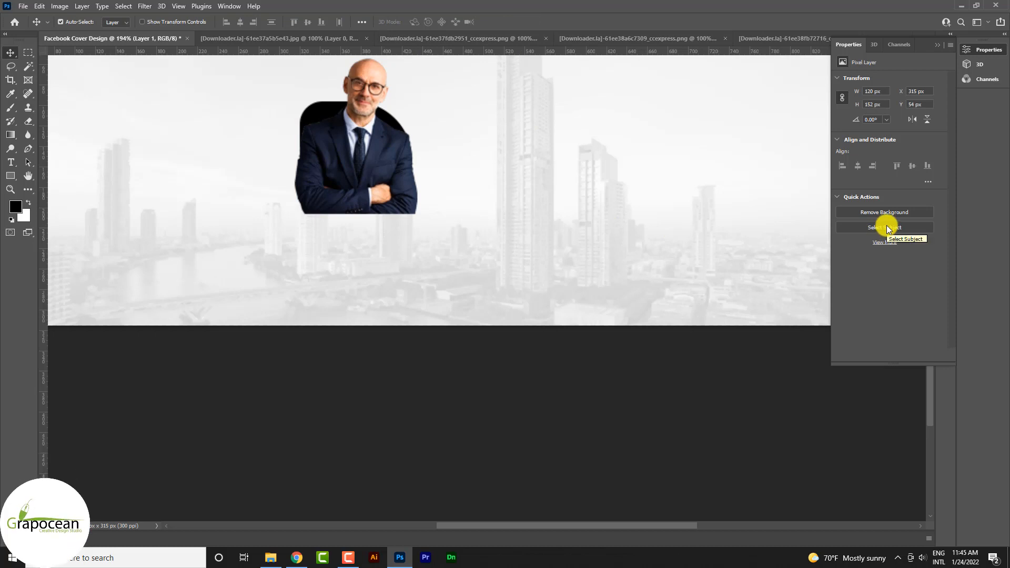
# Lower the opacity of the black rounded shape behind the bald man to 30%.
pyautogui.click(936, 43)
pyautogui.click(945, 207)
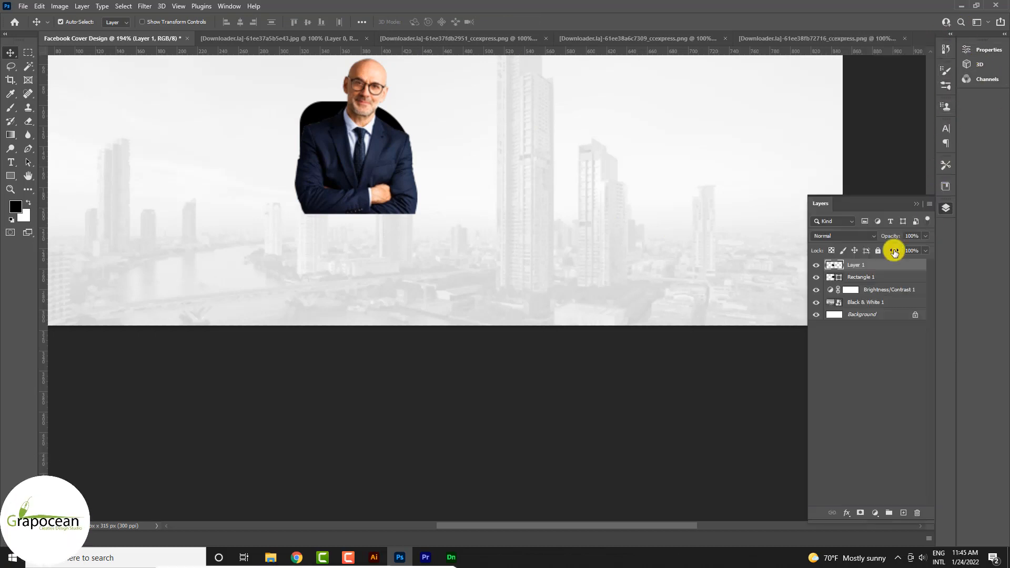
pyautogui.click(869, 302)
pyautogui.click(867, 267)
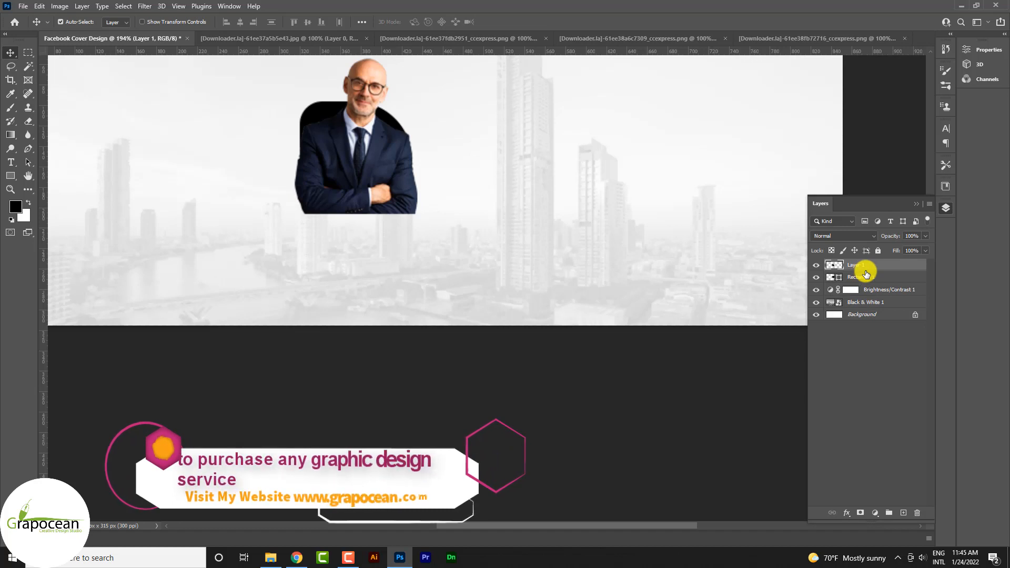
pyautogui.press('3')
pyautogui.press('0')
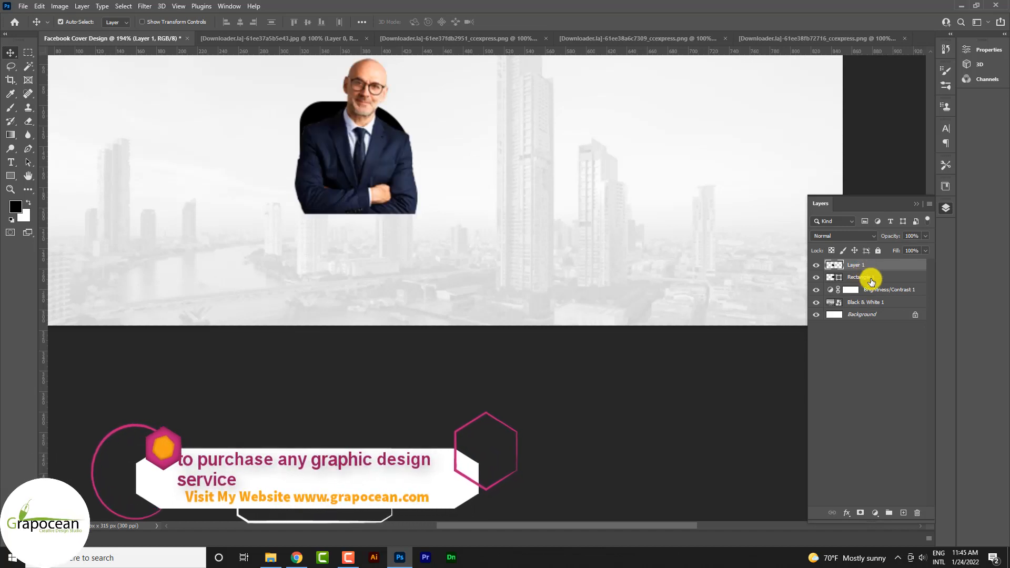
pyautogui.click(870, 279)
pyautogui.click(816, 279)
pyautogui.click(815, 278)
pyautogui.press('3')
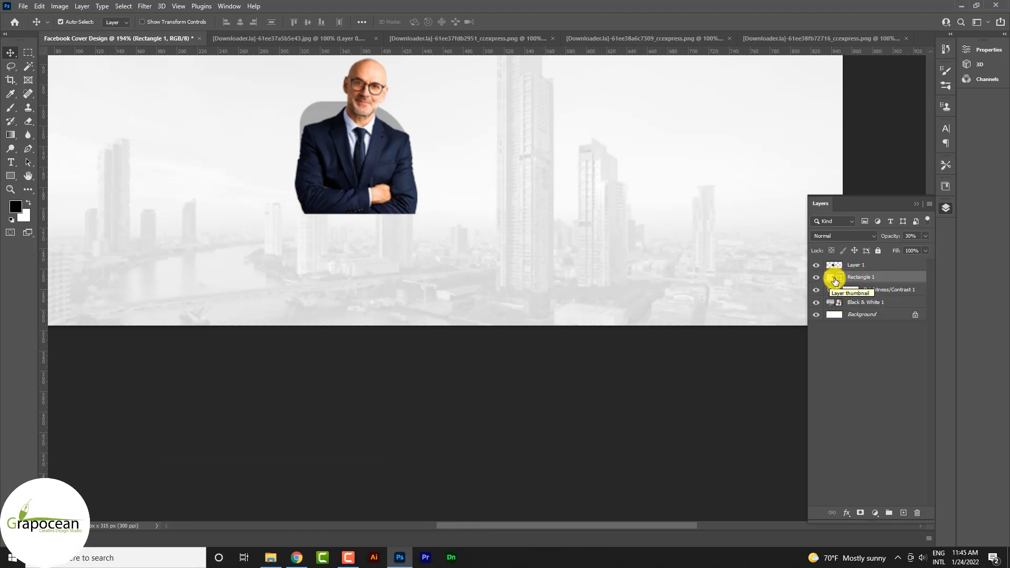
# Load the rounded shape's outline as a selection and mask the bald man's layer with it.
pyautogui.keyDown('ctrl'); pyautogui.click(834, 279); pyautogui.keyUp('ctrl')
pyautogui.hotkey('ctrl', 'd')
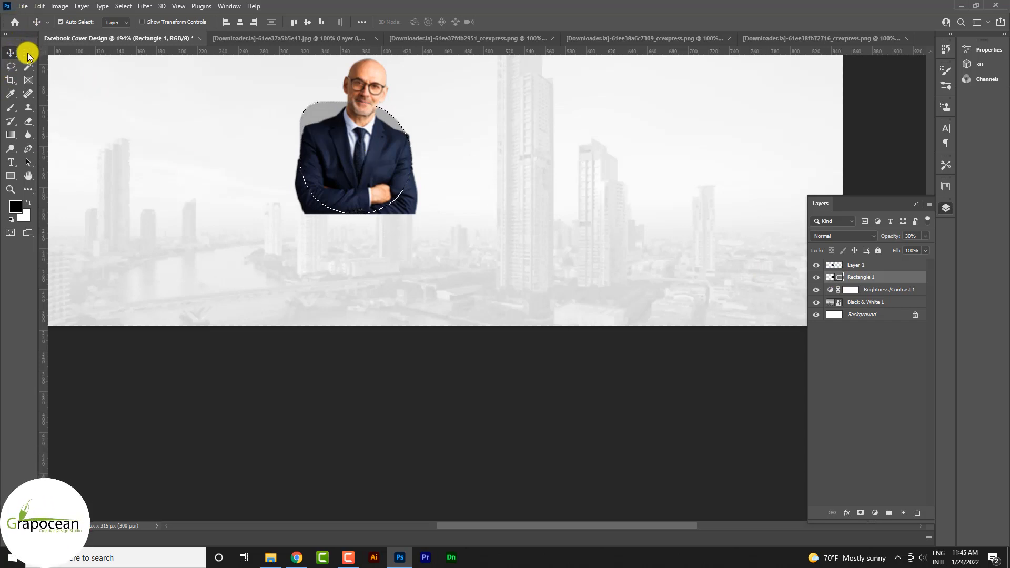
pyautogui.click(28, 52)
pyautogui.click(10, 52)
pyautogui.moveTo(354, 189)
pyautogui.mouseDown()
pyautogui.moveTo(359, 171)
pyautogui.moveTo(363, 193)
pyautogui.mouseUp()
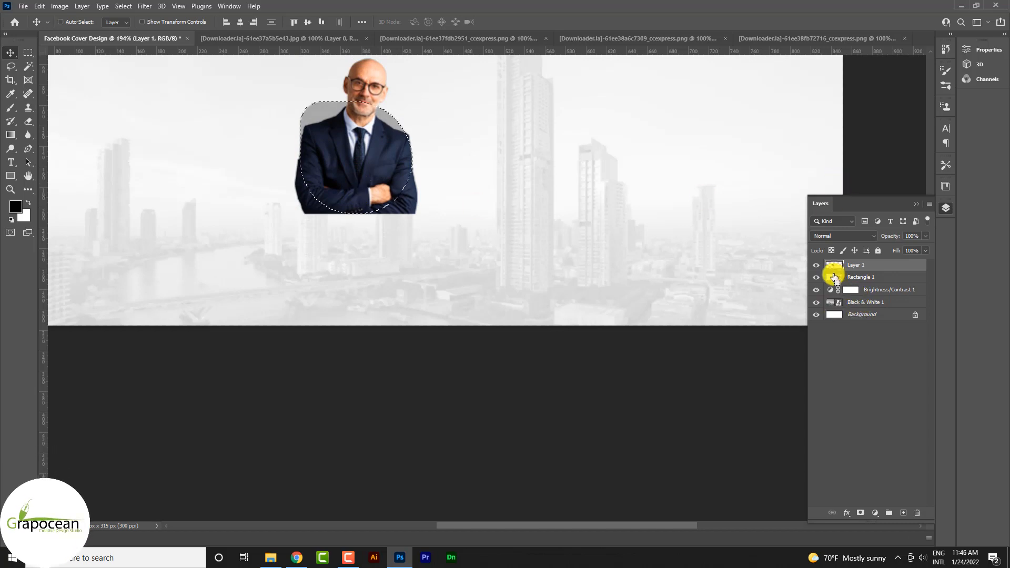
pyautogui.click(861, 512)
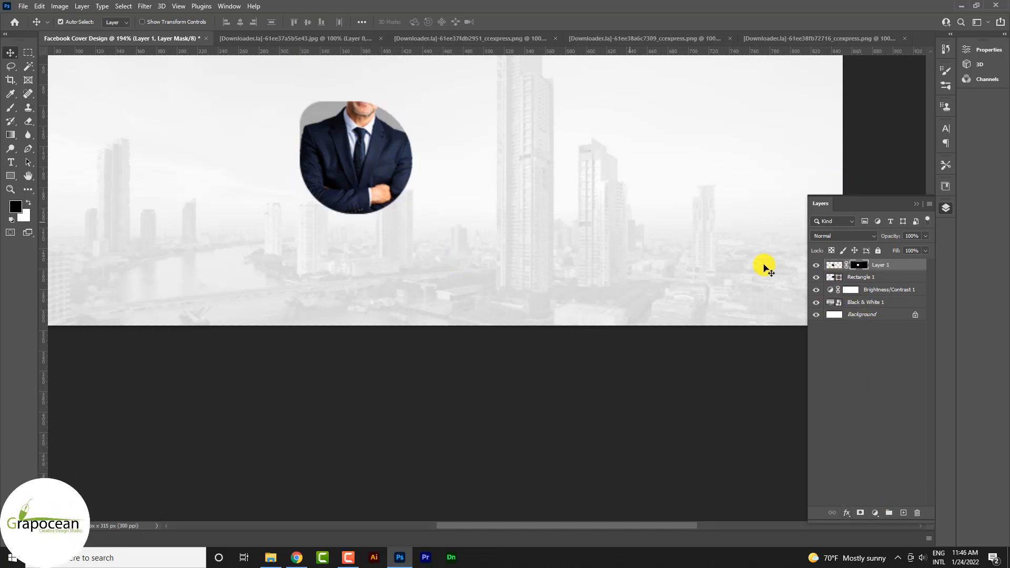
# Paint white over the man's hidden head on the layer mask with a 100 px brush at 8% opacity.
pyautogui.click(10, 108)
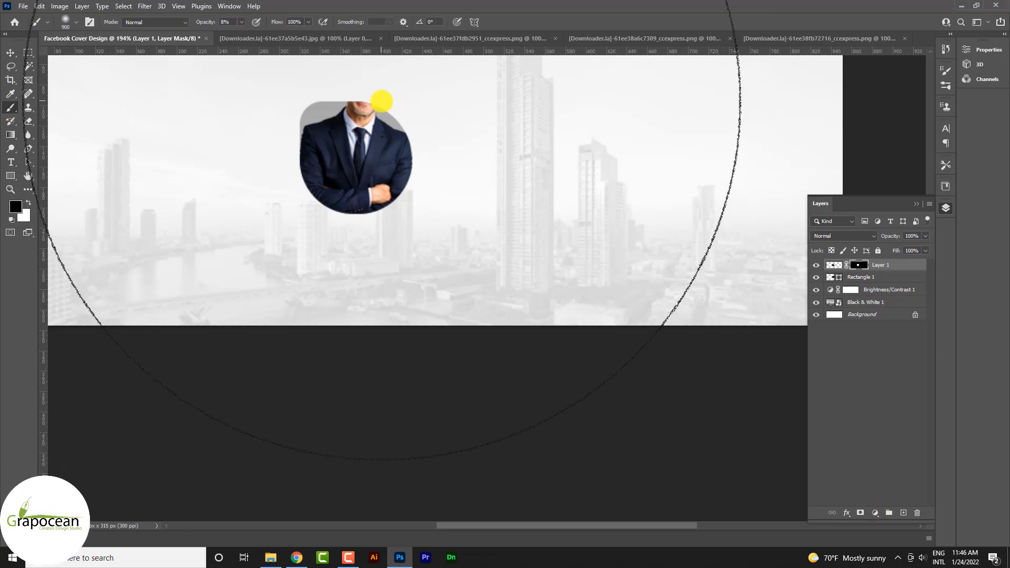
pyautogui.press('[')
pyautogui.press('[')
pyautogui.press('[')
pyautogui.press('[')
pyautogui.press('[')
pyautogui.press('[')
pyautogui.press('[')
pyautogui.press('[')
pyautogui.press('[')
pyautogui.press('[')
pyautogui.press('[')
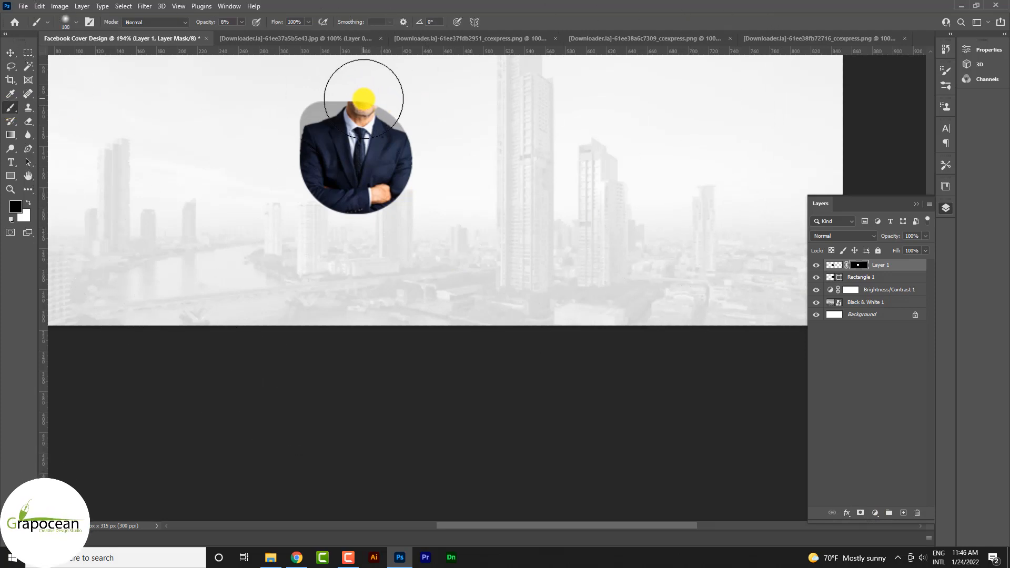
pyautogui.press('x')
pyautogui.moveTo(364, 98); pyautogui.dragTo(370, 94)
pyautogui.scroll(3, 369, 94)
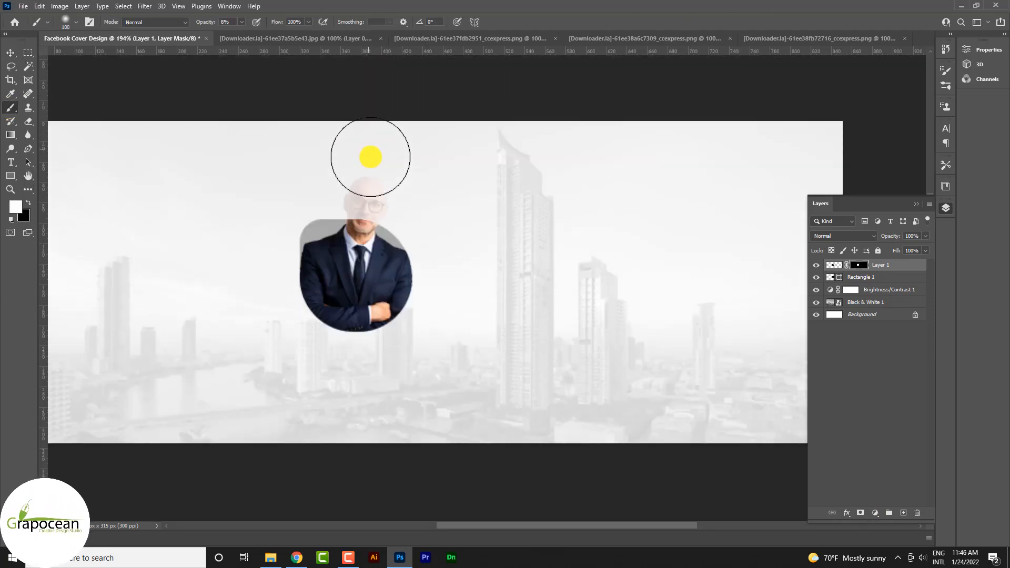
pyautogui.scroll(6, 370, 158)
pyautogui.click(360, 240)
pyautogui.click(362, 241)
pyautogui.click(362, 242)
pyautogui.click(363, 243)
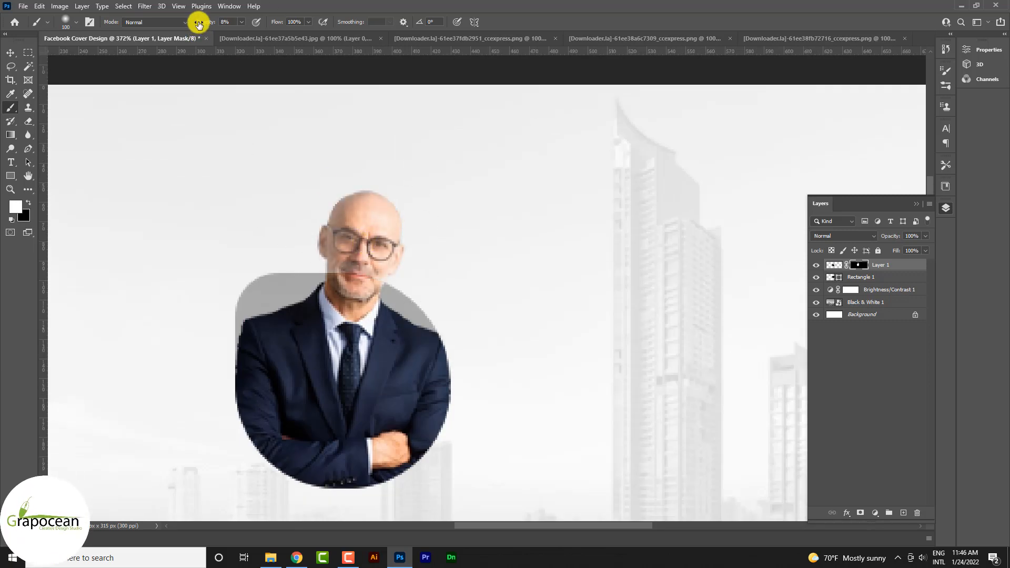
# Raise the brush opacity to 100% and paint the man's head fully back in on the layer mask.
pyautogui.moveTo(197, 22); pyautogui.dragTo(377, 36)
pyautogui.moveTo(358, 225)
pyautogui.mouseDown()
pyautogui.moveTo(375, 274)
pyautogui.moveTo(375, 217)
pyautogui.moveTo(390, 261)
pyautogui.mouseUp()
pyautogui.scroll(-2, 404, 286)
pyautogui.scroll(-3, 401, 289)
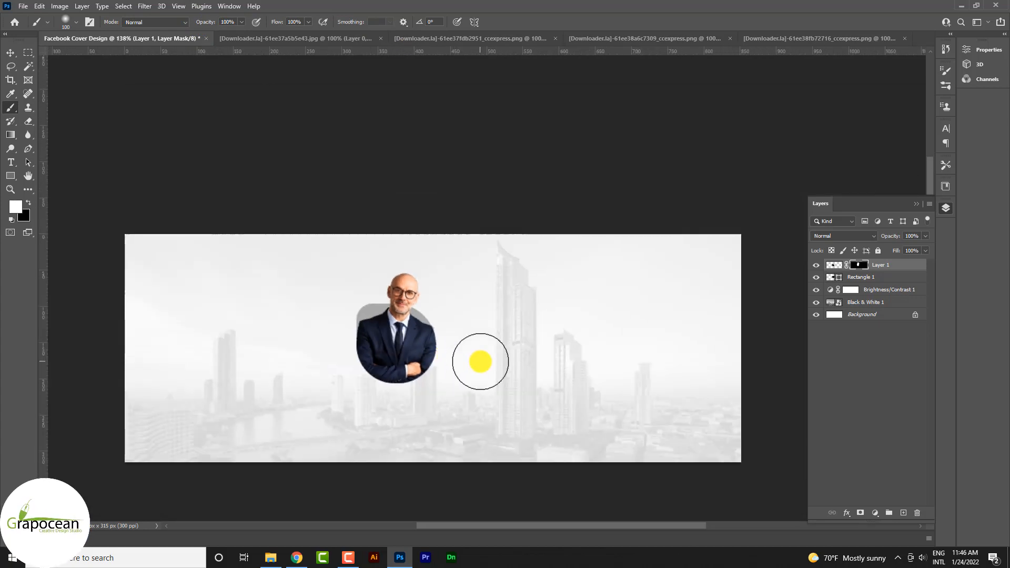
pyautogui.scroll(3, 480, 361)
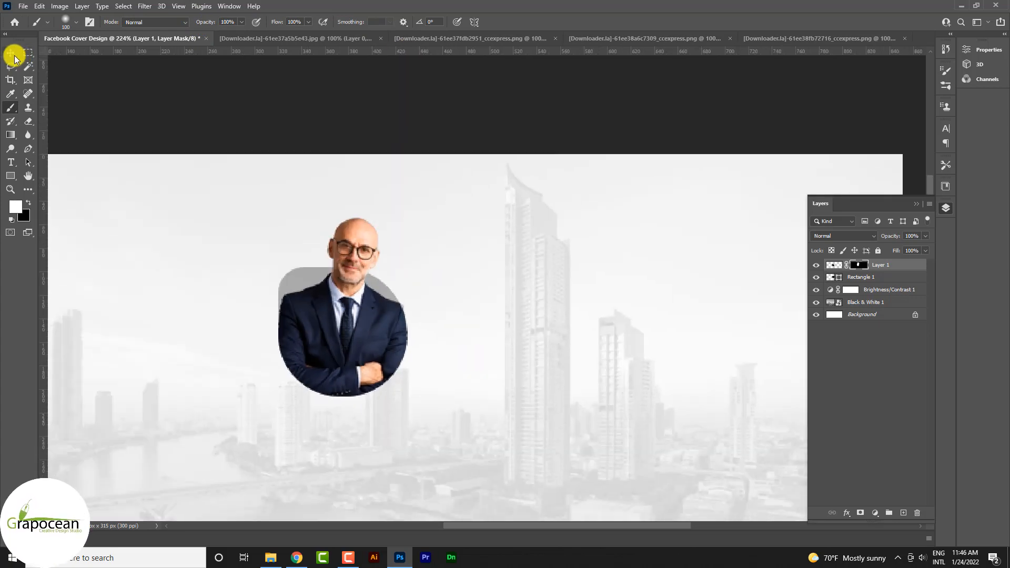
# Duplicate the semi-transparent rounded shape behind the bald man twice.
pyautogui.click(12, 54)
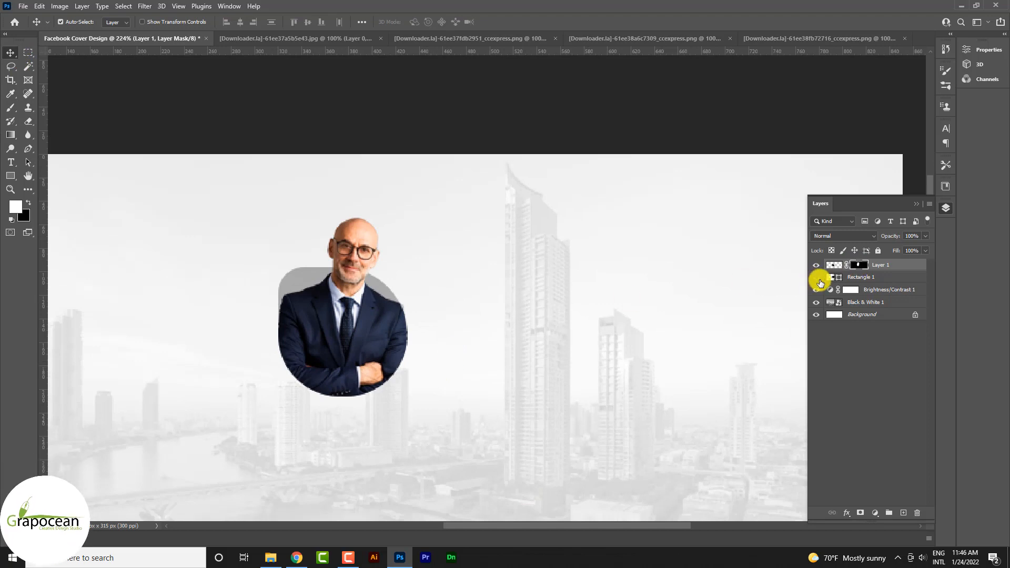
pyautogui.click(816, 278)
pyautogui.click(816, 278)
pyautogui.click(868, 280)
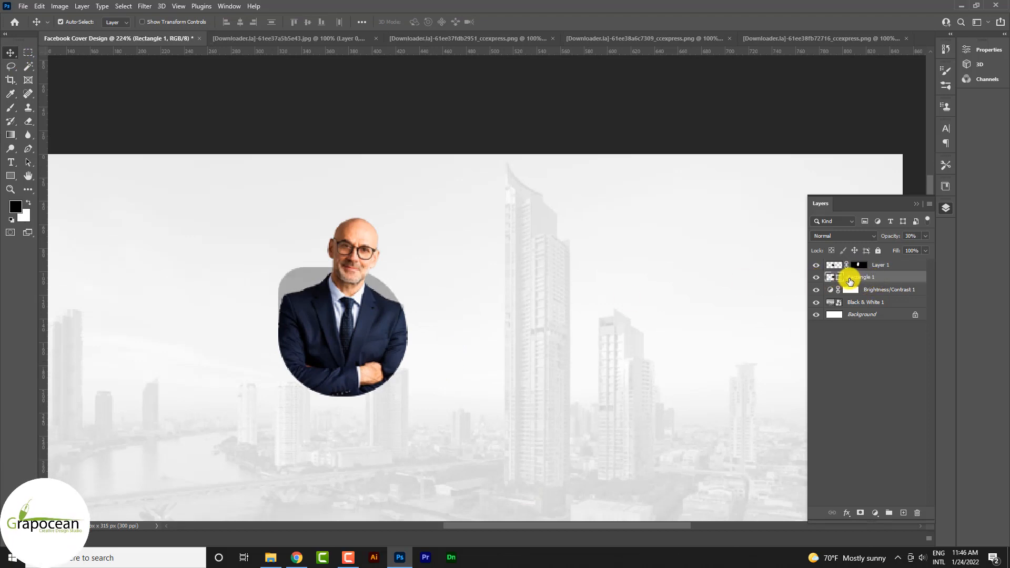
pyautogui.hotkey('ctrl', 'j')
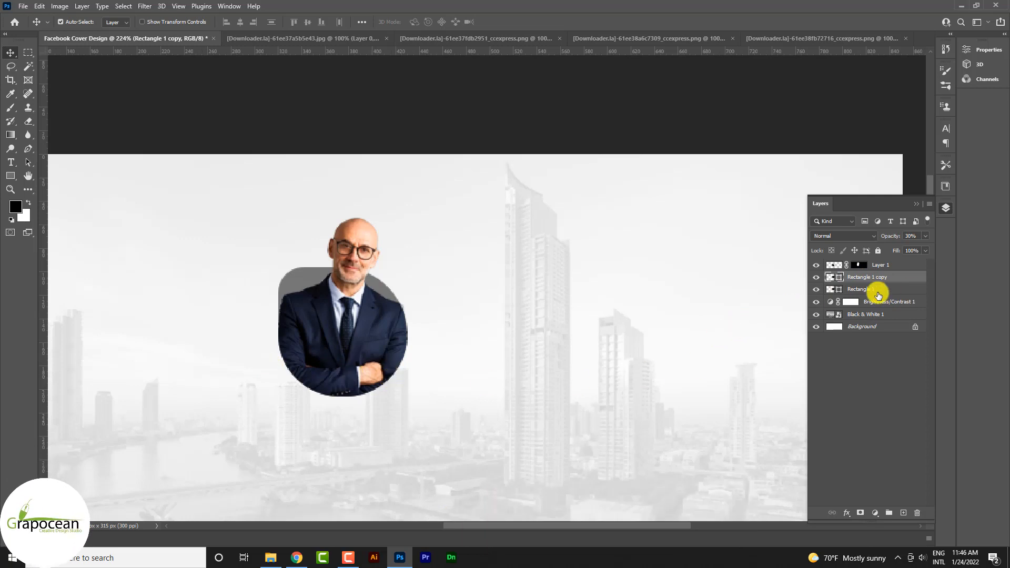
pyautogui.hotkey('ctrl', 'j')
pyautogui.hotkey('ctrl', 't')
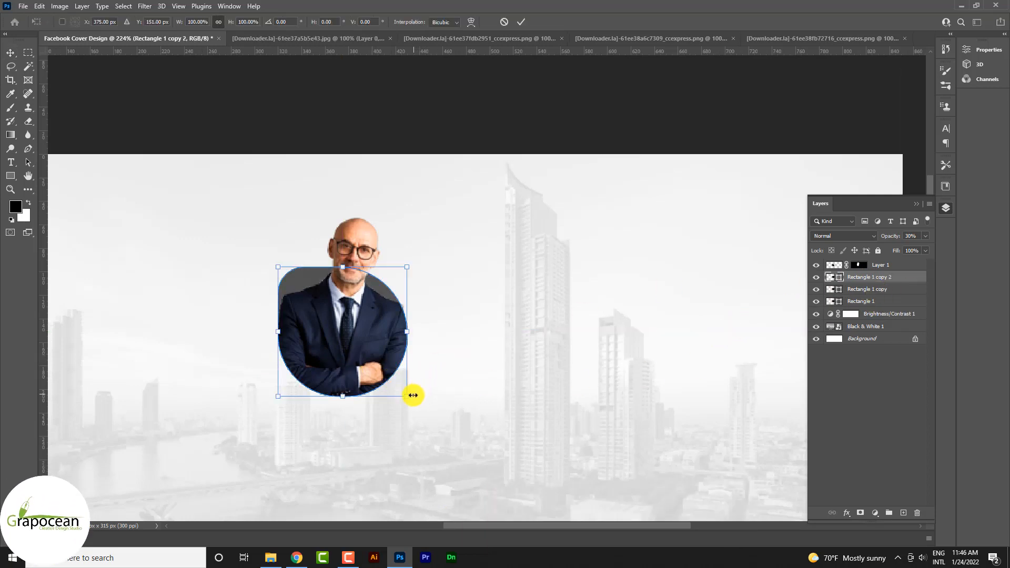
# Remove the fill from the topmost rounded shape copy and give it a cyan-blue stroke.
pyautogui.click(9, 179)
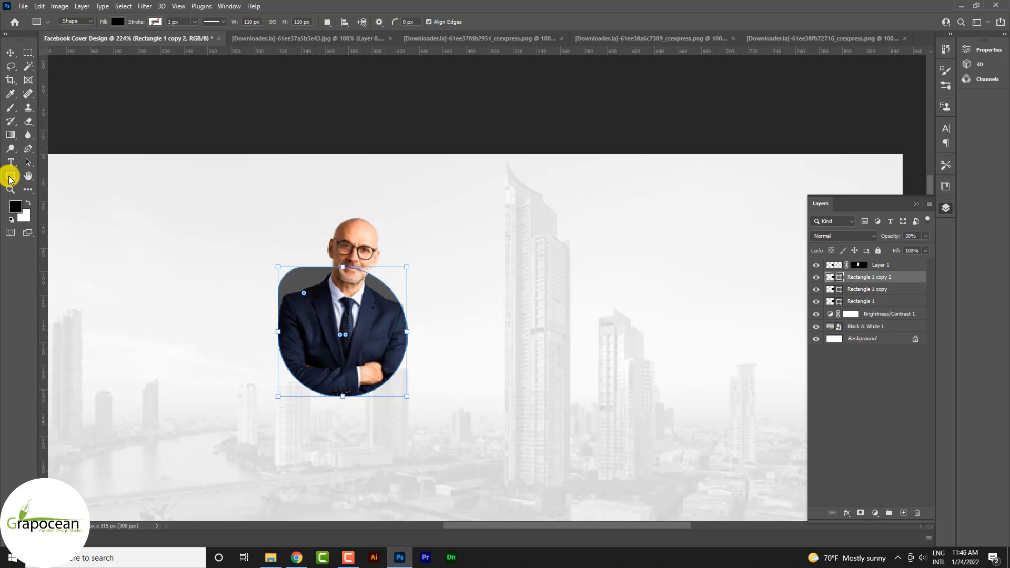
pyautogui.click(115, 22)
pyautogui.click(55, 42)
pyautogui.click(155, 21)
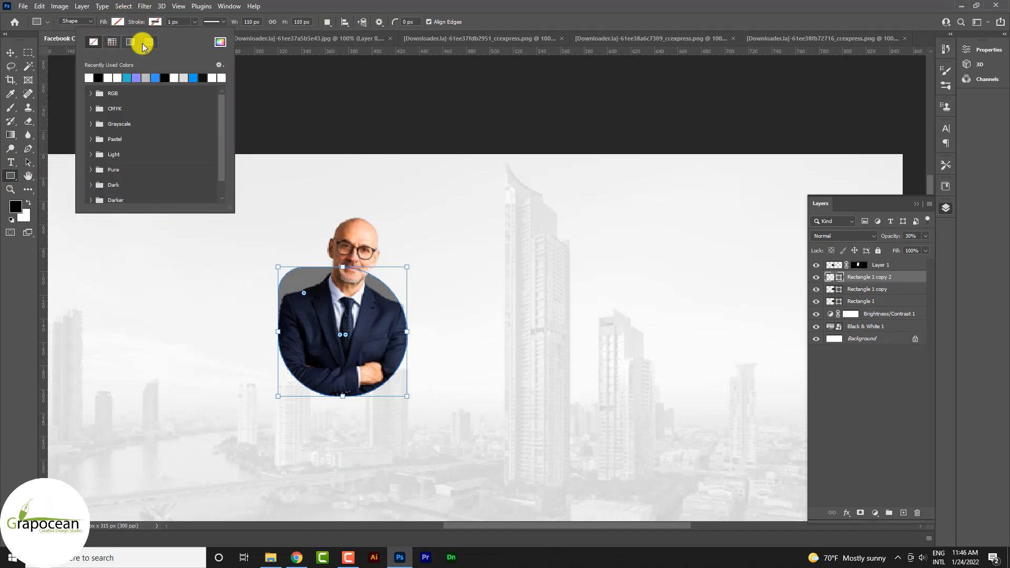
pyautogui.click(131, 78)
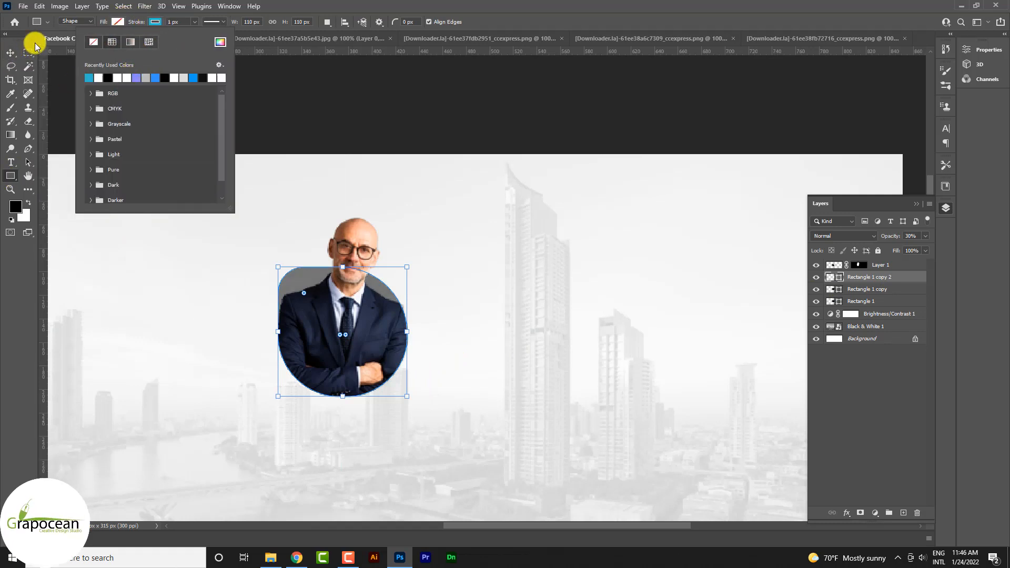
# Scale the blue outline copy up from its centre to about 106%.
pyautogui.click(9, 54)
pyautogui.hotkey('ctrl', 't')
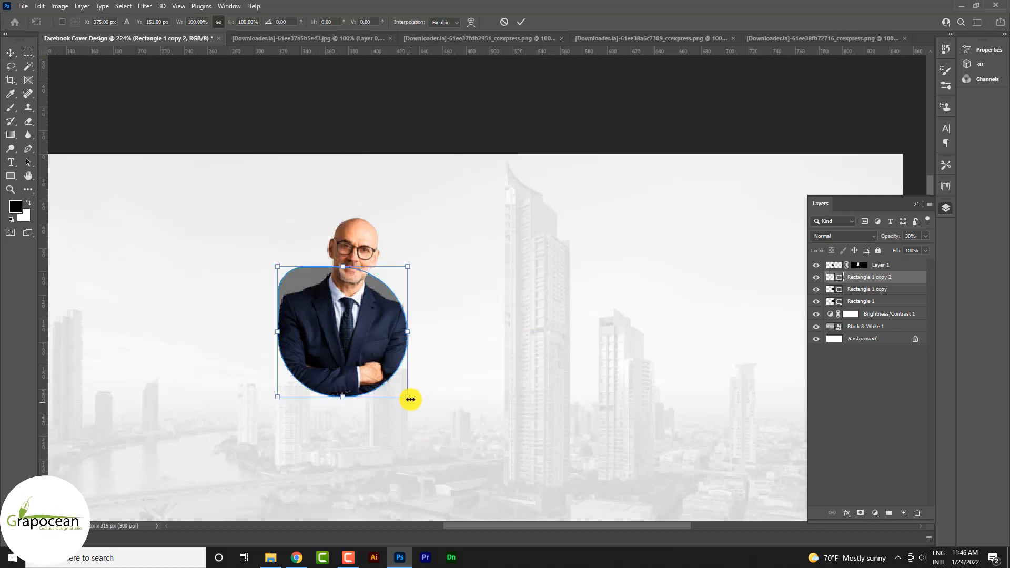
pyautogui.moveTo(409, 398); pyautogui.dragTo(414, 402)
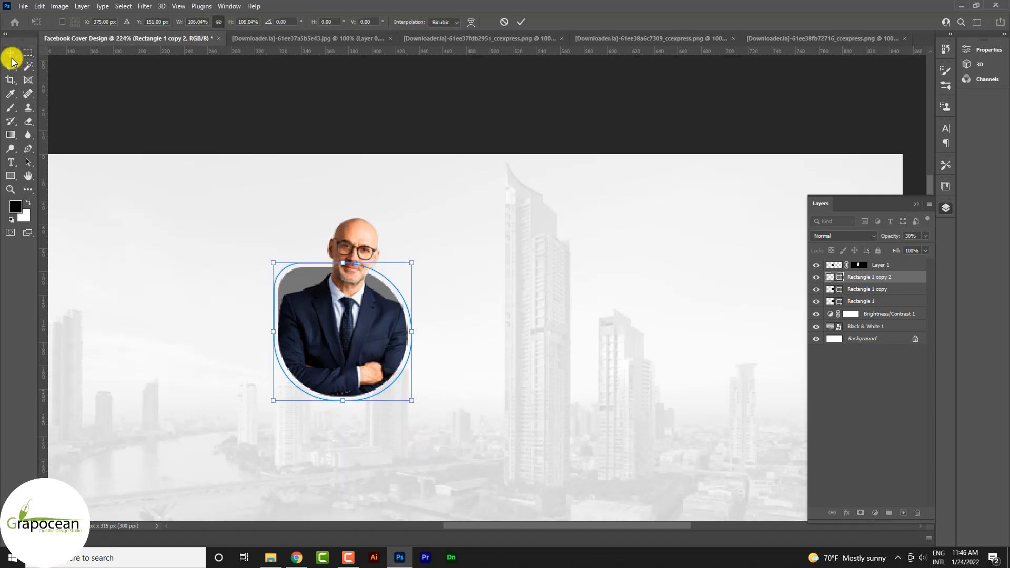
# Set the blue outline's stroke width to 5 px and raise its layer opacity to 100%.
pyautogui.click(11, 177)
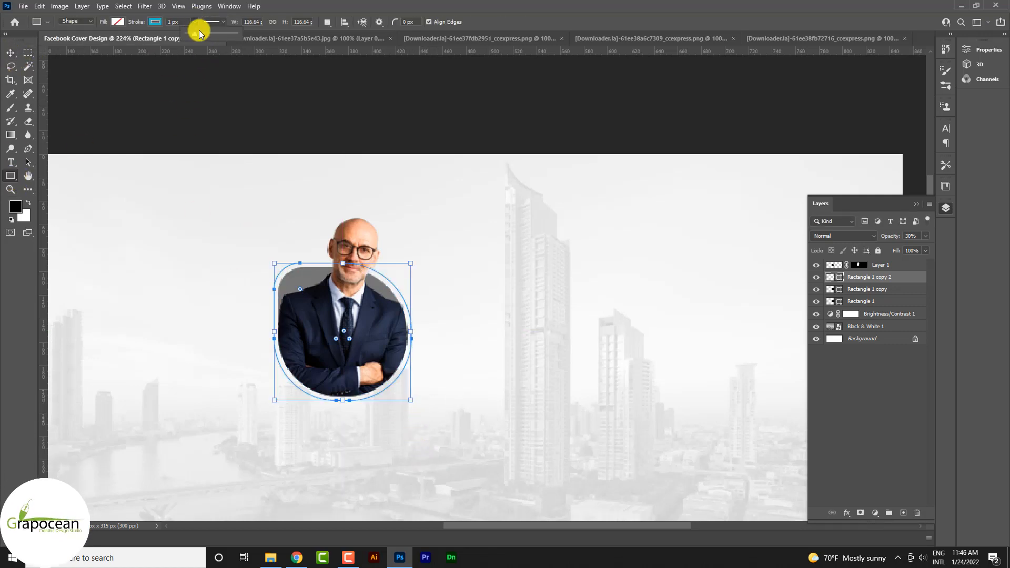
pyautogui.moveTo(199, 33); pyautogui.dragTo(195, 36)
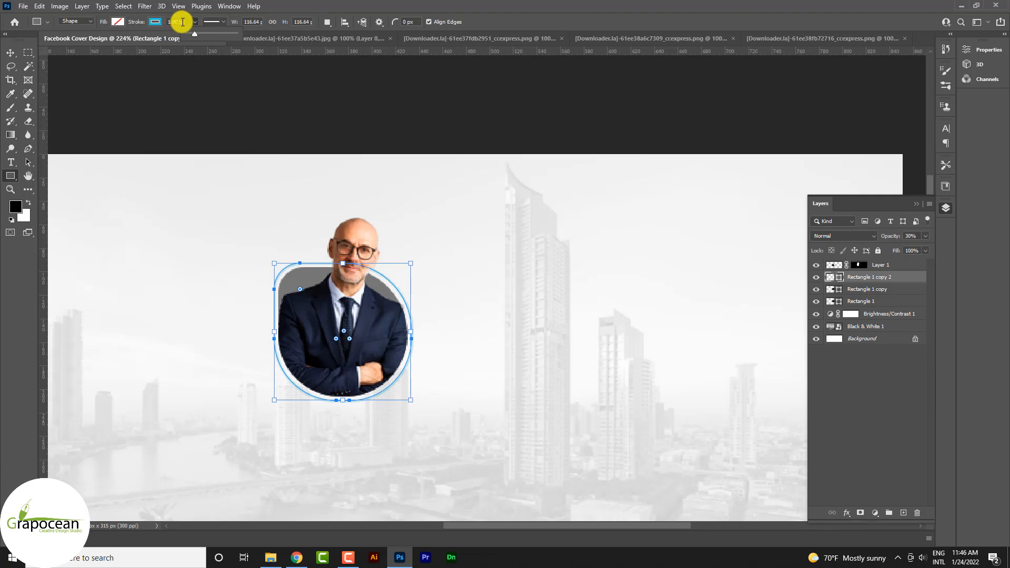
pyautogui.click(183, 22)
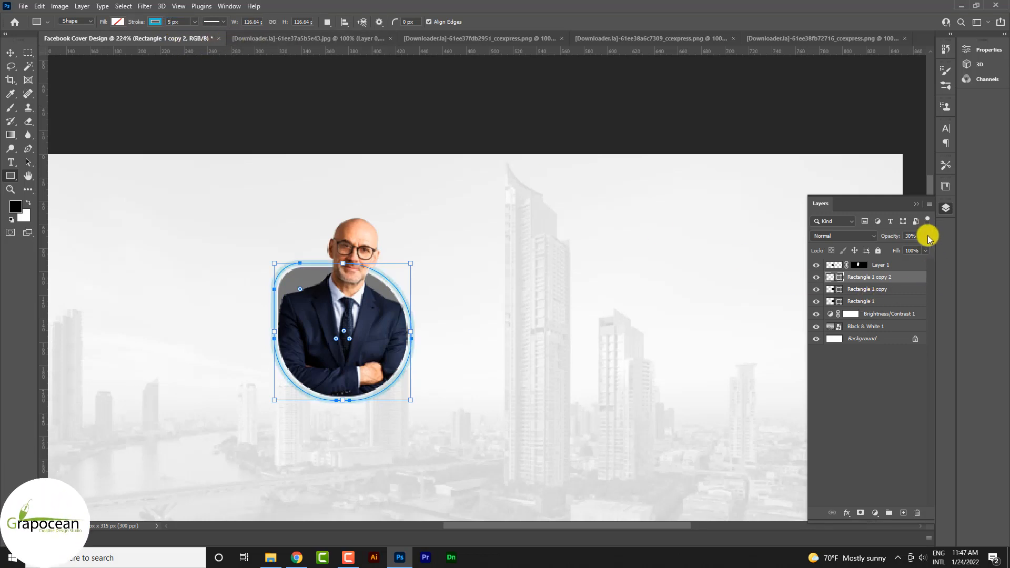
pyautogui.moveTo(898, 250); pyautogui.dragTo(989, 270)
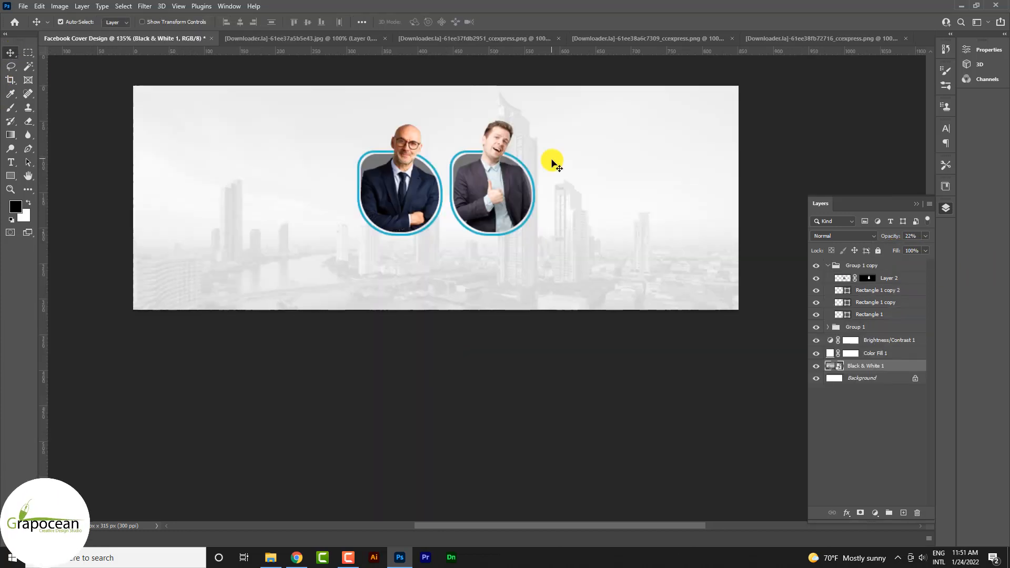
# Change the stroke of the rounded outline around the thumbs-up man to purple.
pyautogui.scroll(3, 548, 153)
pyautogui.scroll(2, 538, 191)
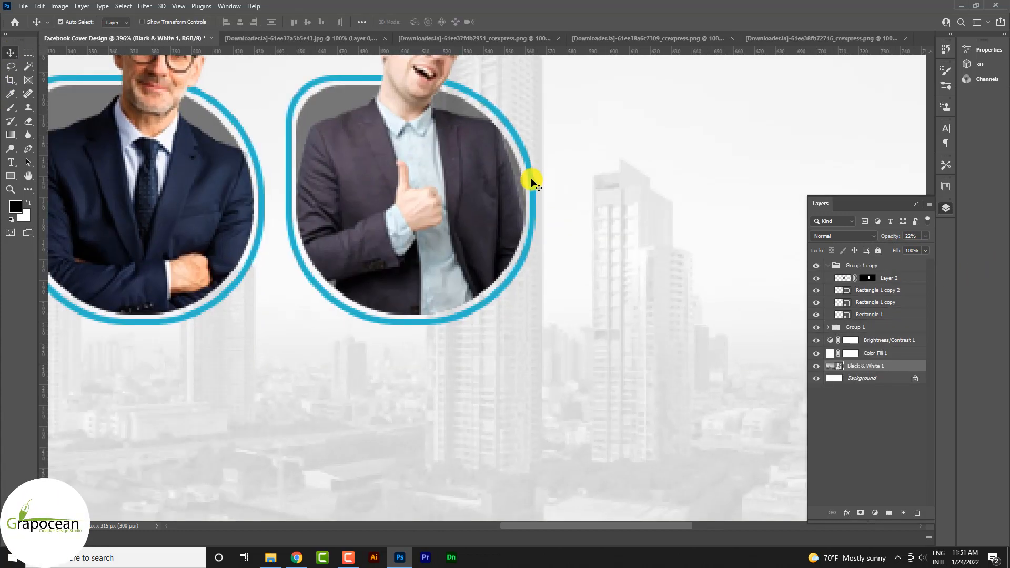
pyautogui.click(866, 290)
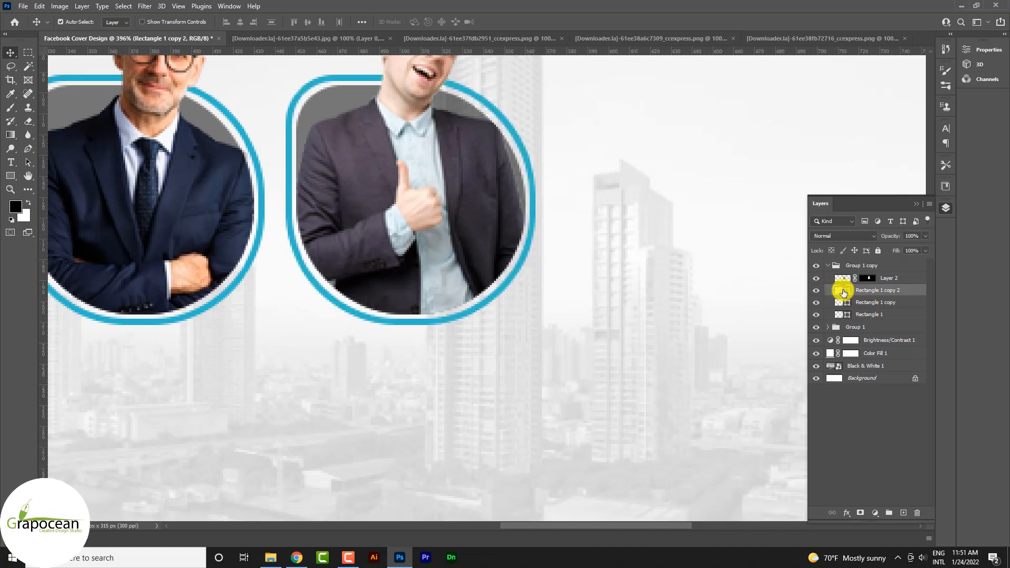
pyautogui.doubleClick(839, 290)
pyautogui.hotkey('ctrl', 'v')
pyautogui.click(929, 185)
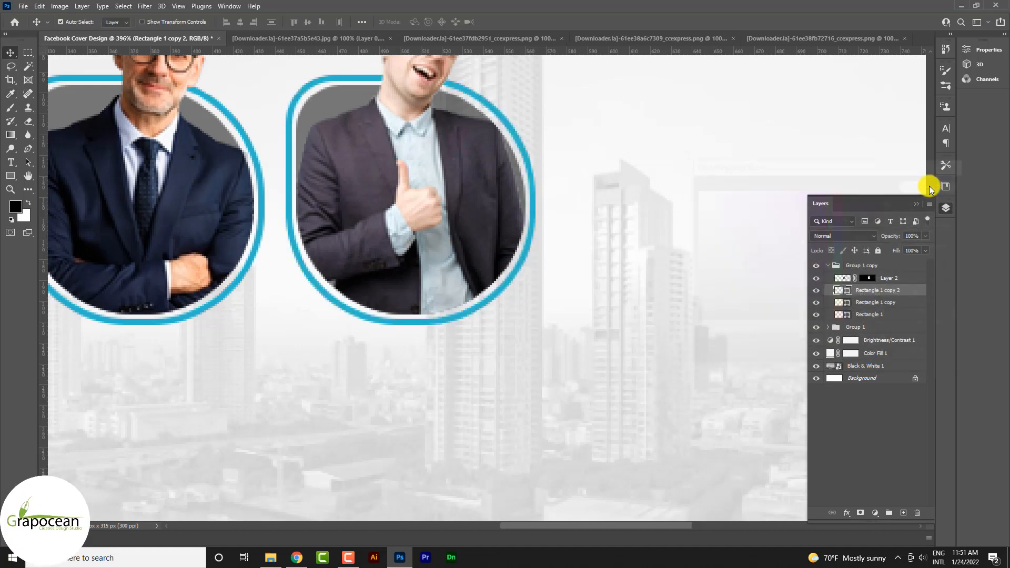
pyautogui.click(17, 179)
pyautogui.click(154, 22)
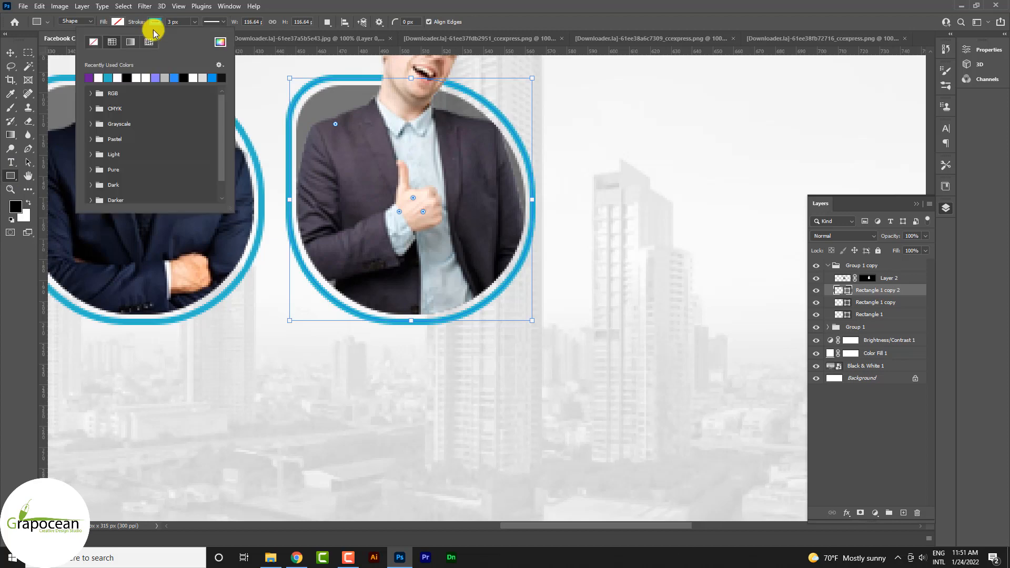
pyautogui.click(93, 78)
pyautogui.click(10, 52)
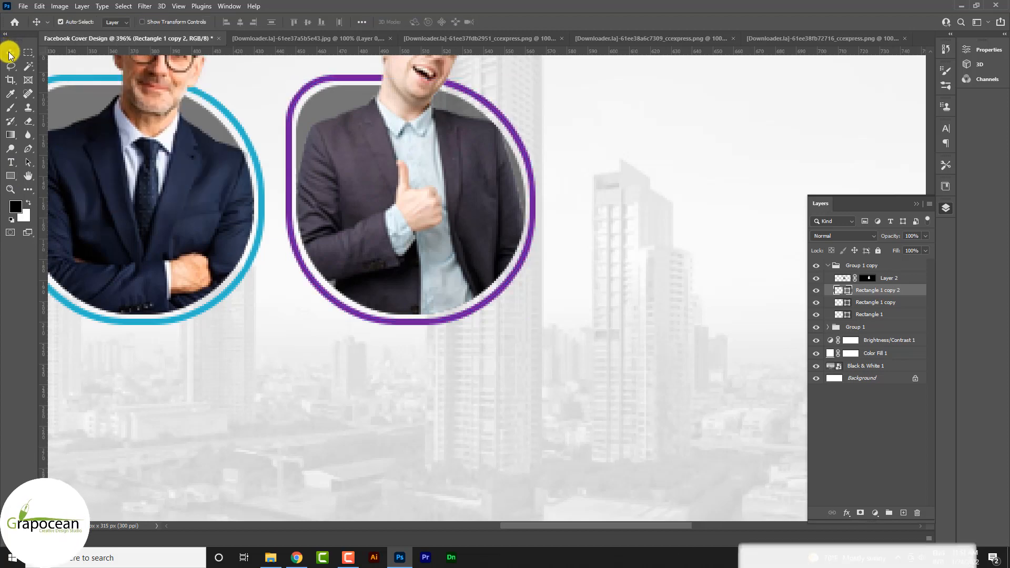
pyautogui.keyDown('ctrl'); pyautogui.click(654, 518); pyautogui.keyUp('ctrl')
pyautogui.scroll(-3, 578, 460)
pyautogui.scroll(3, 445, 334)
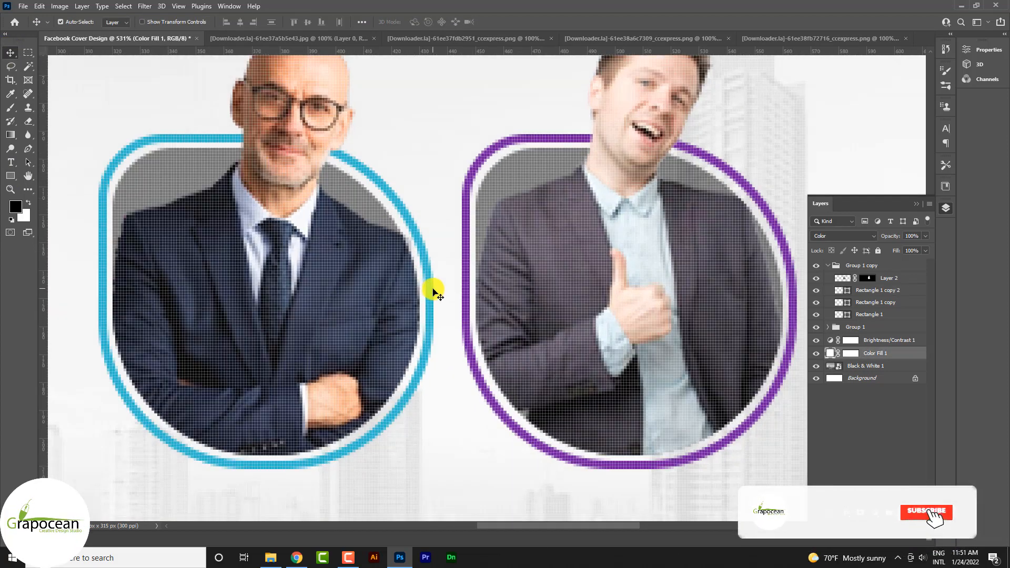
# Change the stroke of the rounded outline around the bald man from blue to purple.
pyautogui.keyDown('ctrl'); pyautogui.click(416, 293); pyautogui.keyUp('ctrl')
pyautogui.click(10, 179)
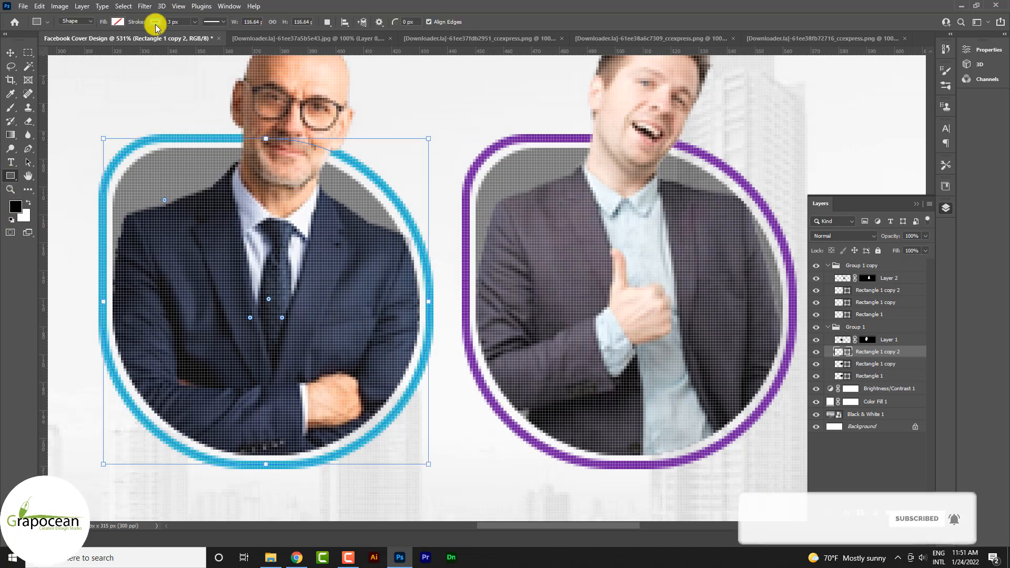
pyautogui.click(118, 21)
pyautogui.click(97, 77)
pyautogui.click(10, 53)
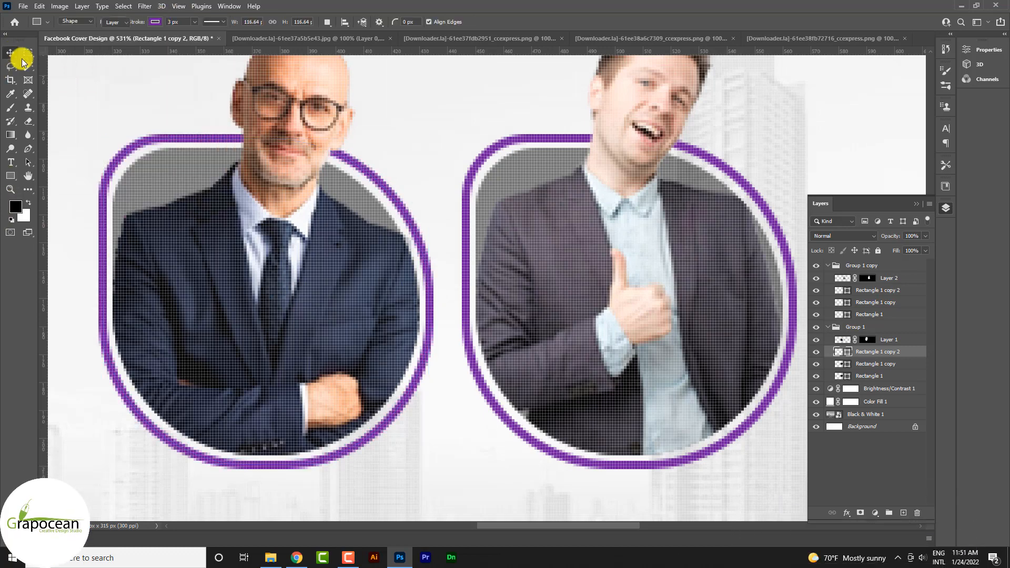
pyautogui.keyDown('ctrl'); pyautogui.click(272, 243); pyautogui.keyUp('ctrl')
pyautogui.scroll(-3, 474, 339)
pyautogui.scroll(-3, 475, 340)
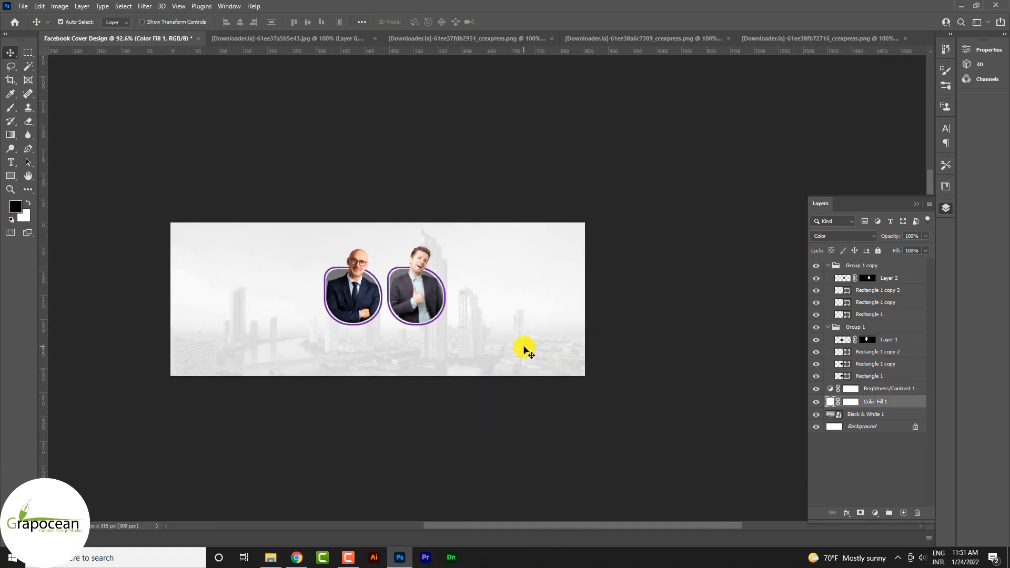
# Draw a closed Pen tool shape about 676 by 432 px covering the cover's right part, with a curved edge beside the bald man.
pyautogui.scroll(1, 525, 349)
pyautogui.click(28, 148)
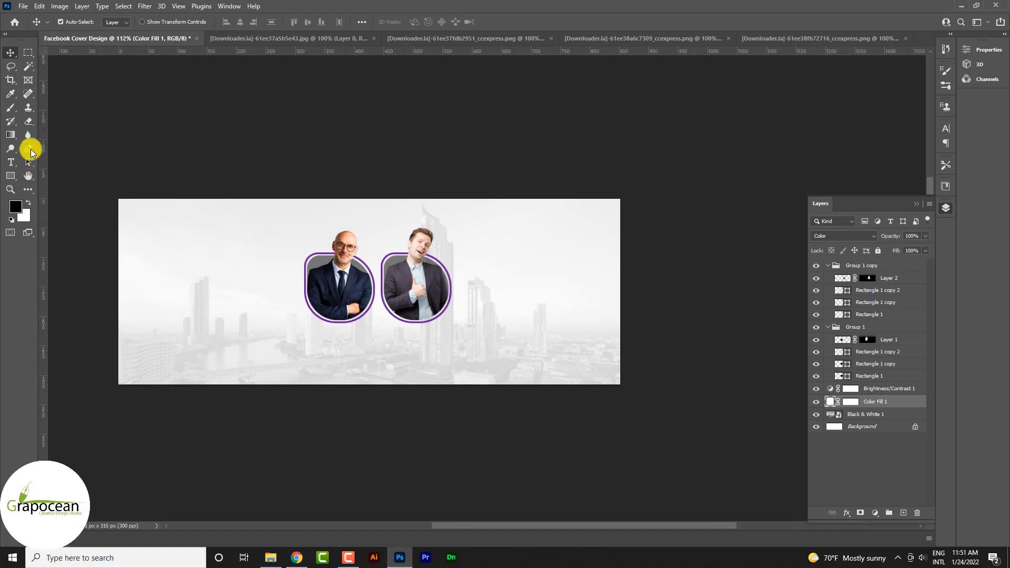
pyautogui.click(296, 192)
pyautogui.moveTo(410, 339); pyautogui.dragTo(573, 336)
pyautogui.hotkey('ctrl', 'z')
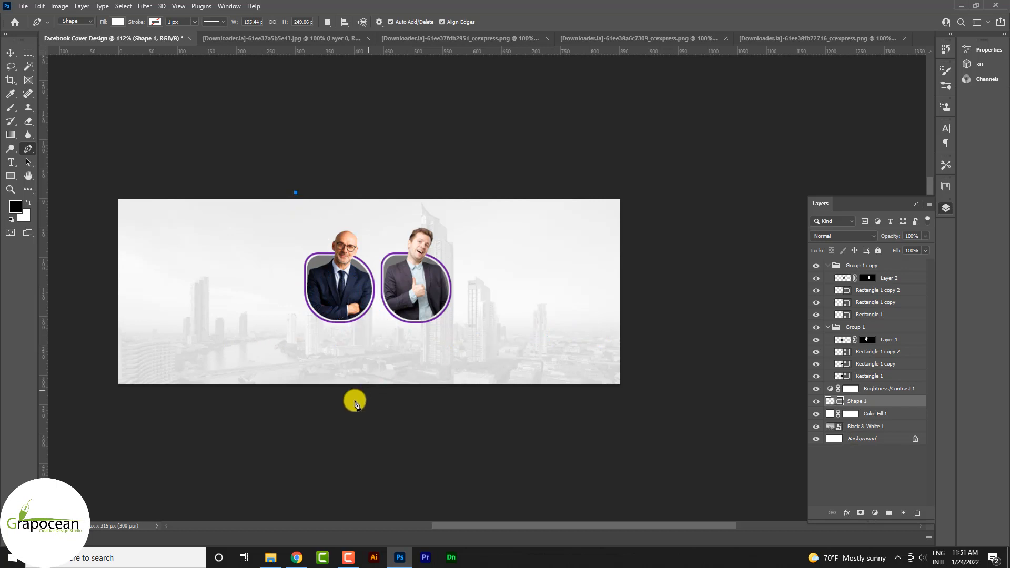
pyautogui.moveTo(417, 413); pyautogui.dragTo(603, 472)
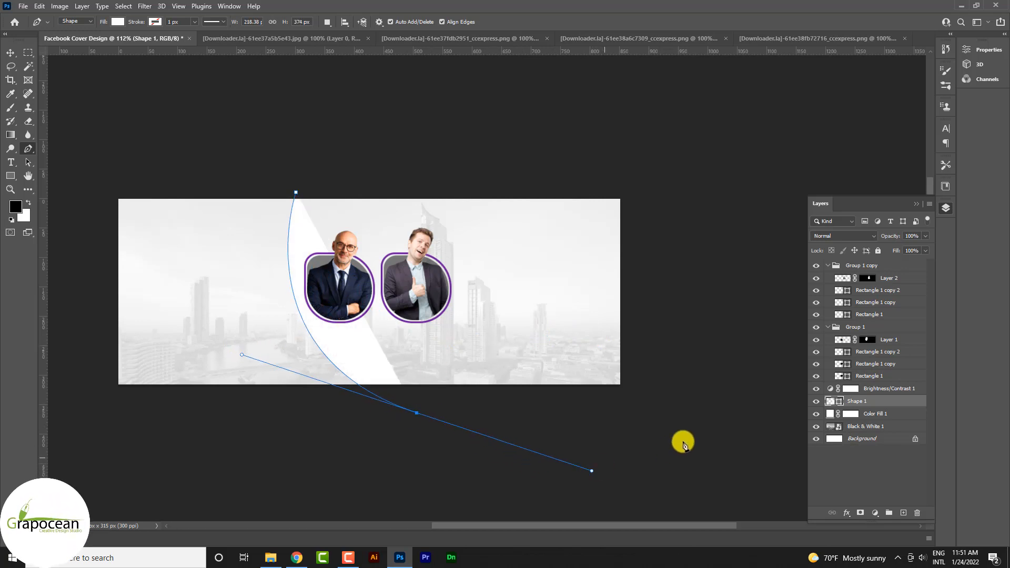
pyautogui.click(687, 408)
pyautogui.click(661, 183)
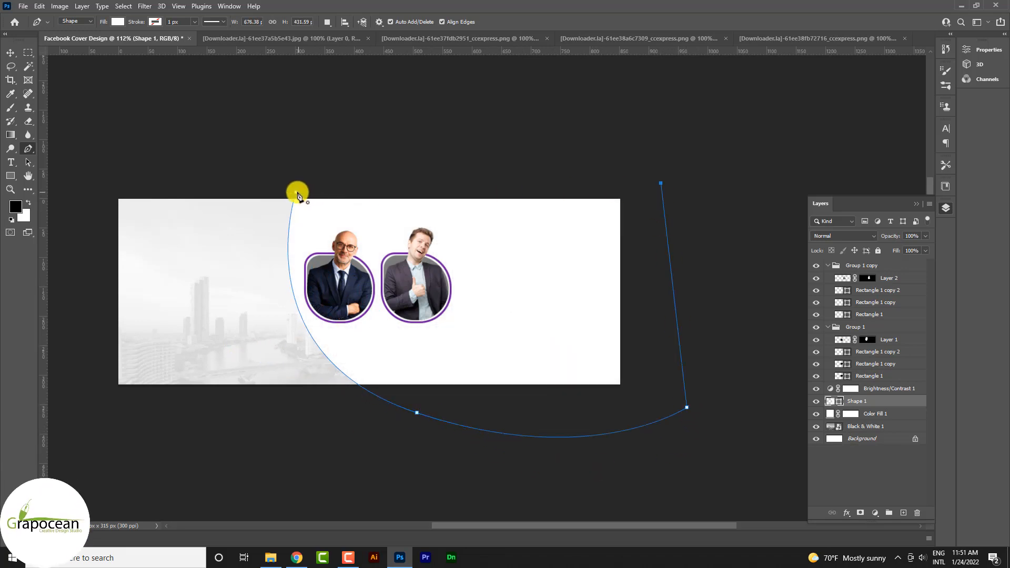
# Fill the curved pen shape with purple and lower its layer opacity to 80%.
pyautogui.click(116, 22)
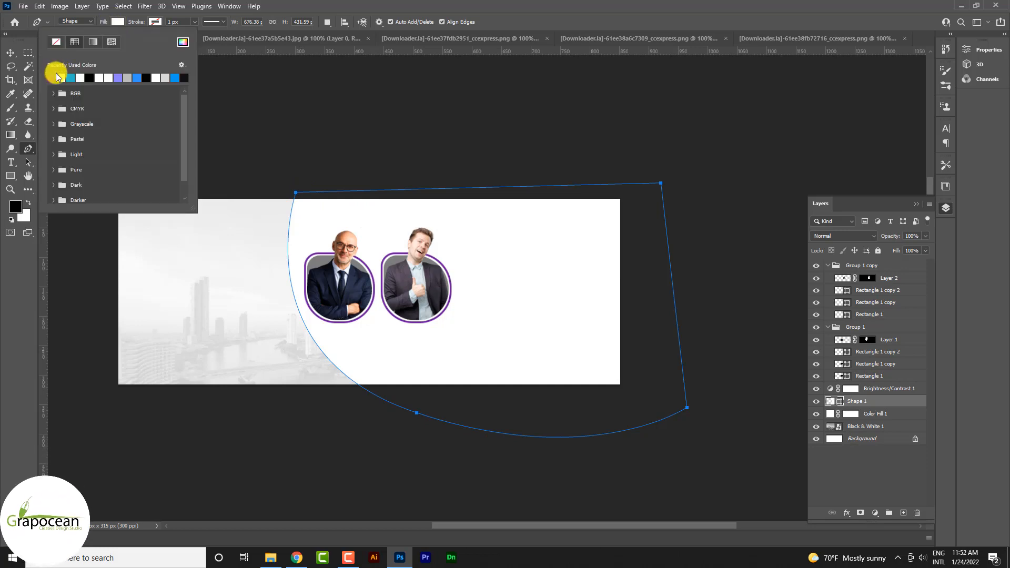
pyautogui.click(52, 78)
pyautogui.click(11, 52)
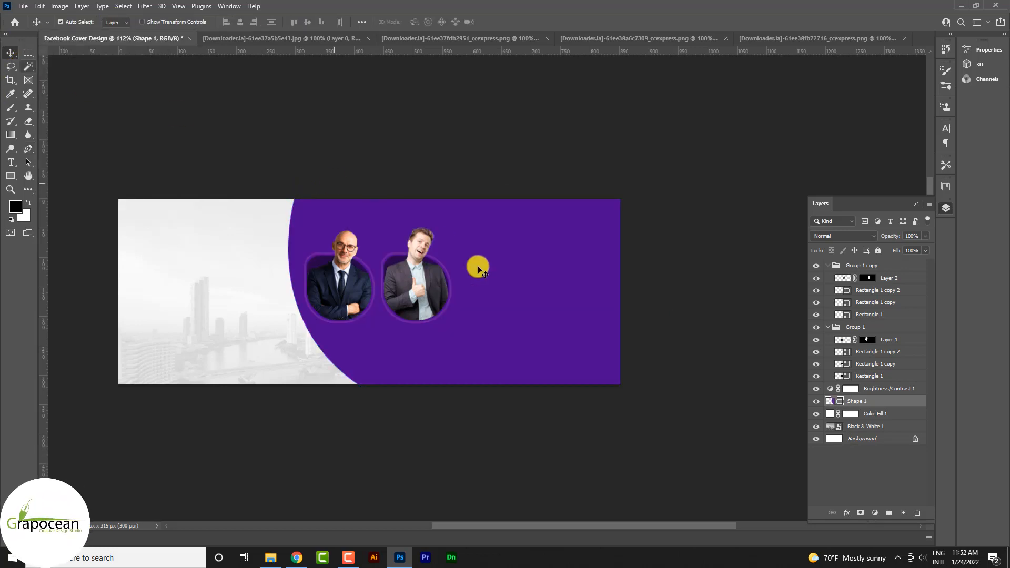
pyautogui.scroll(5, 505, 355)
pyautogui.scroll(-4, 505, 380)
pyautogui.scroll(-3, 504, 381)
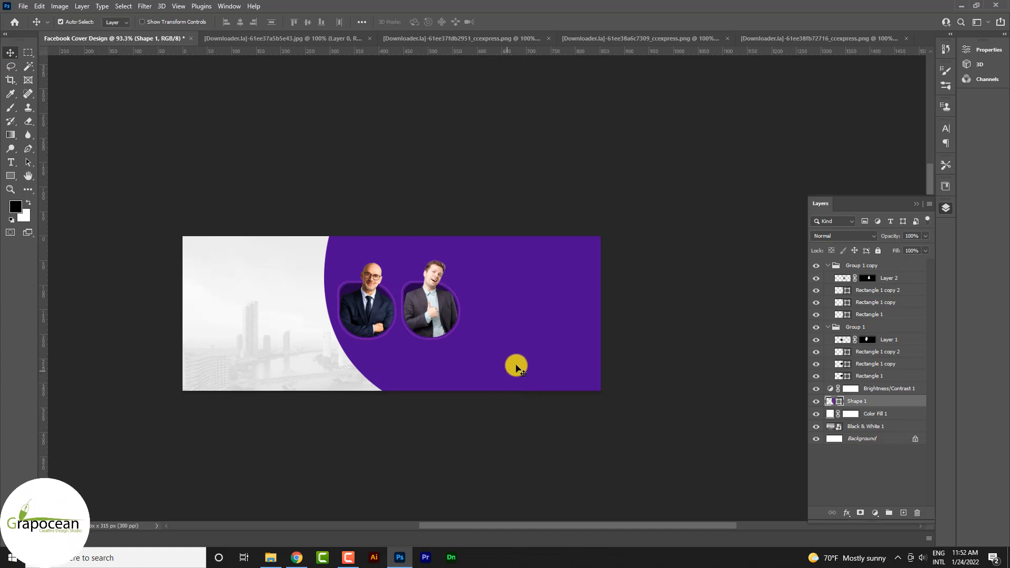
pyautogui.press('3')
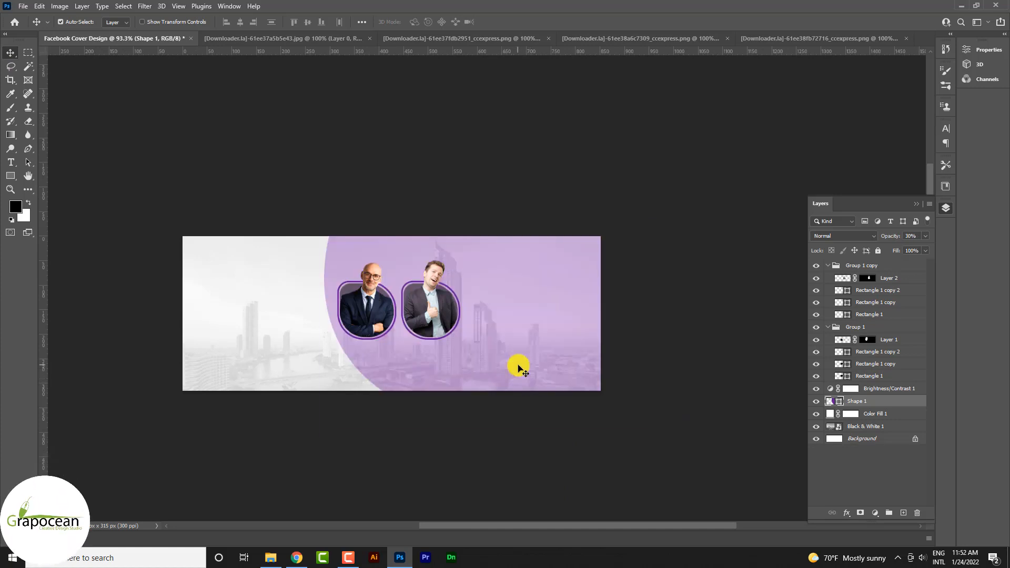
pyautogui.hotkey('ctrl', 'z')
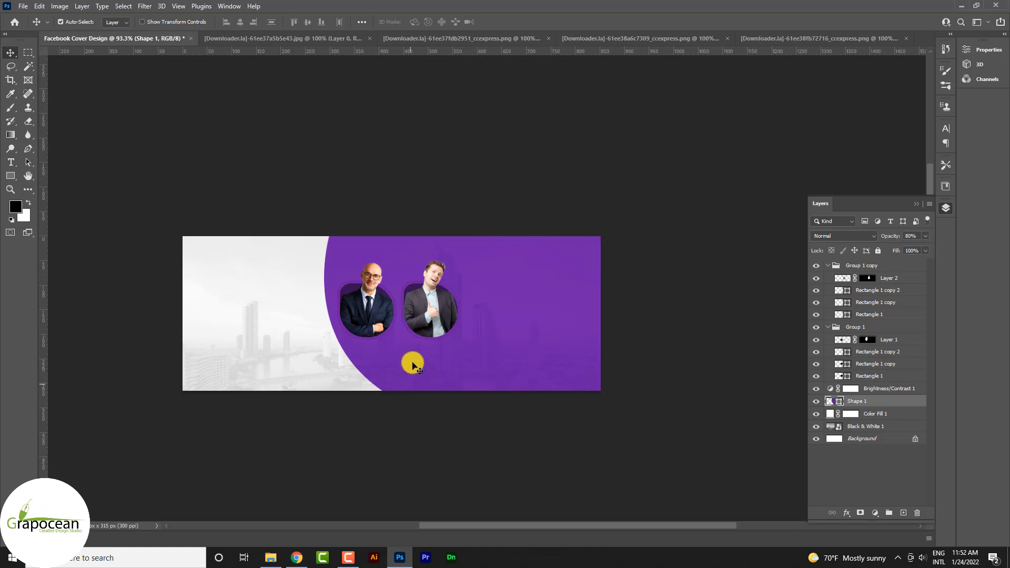
# Draw a white wavy-edged Pen tool shape about 313 px wide over the cover's right end, extending past the canvas edges.
pyautogui.scroll(1, 412, 365)
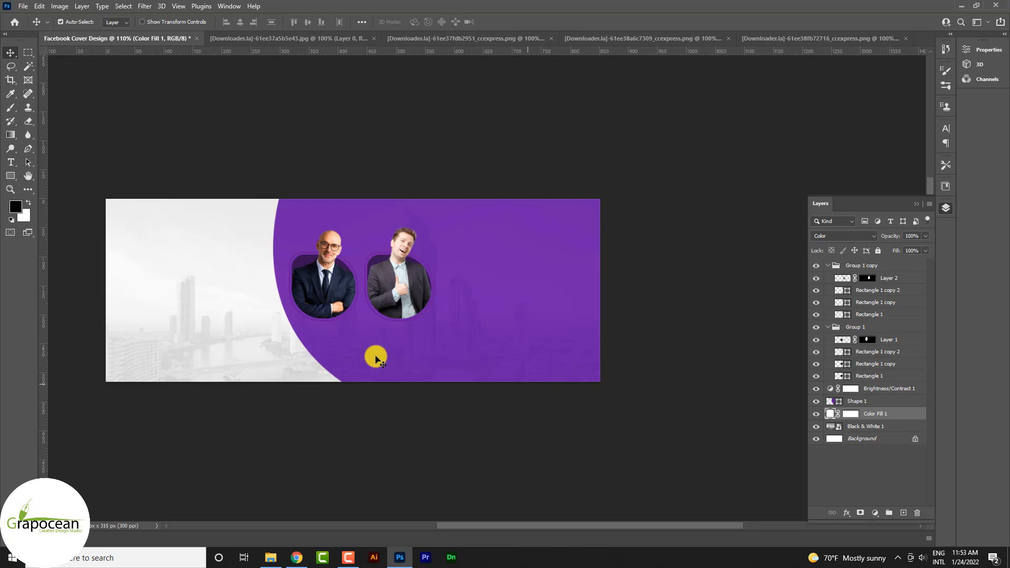
pyautogui.click(28, 149)
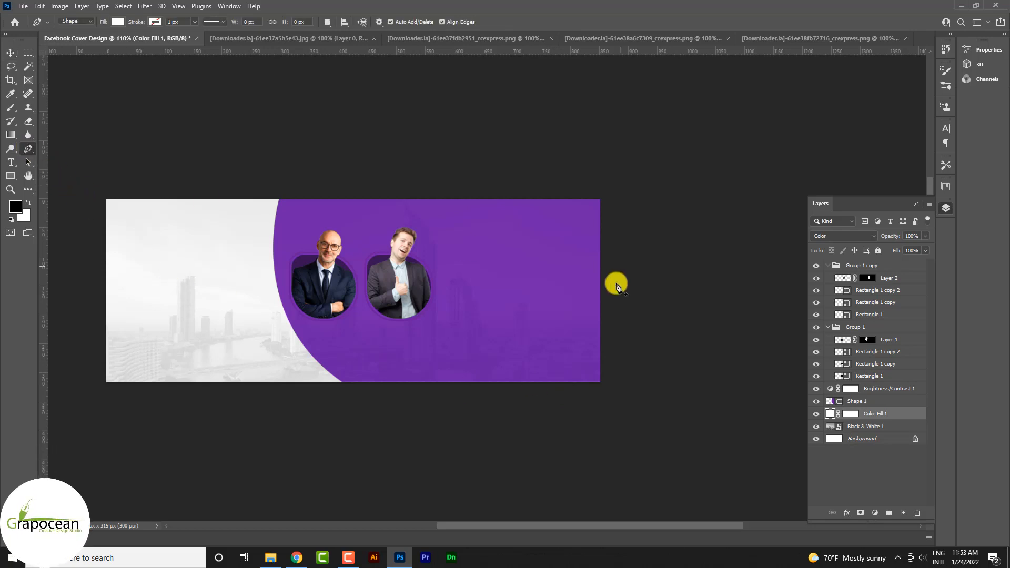
pyautogui.click(467, 191)
pyautogui.moveTo(465, 282); pyautogui.dragTo(510, 288)
pyautogui.hotkey('ctrl', 'z')
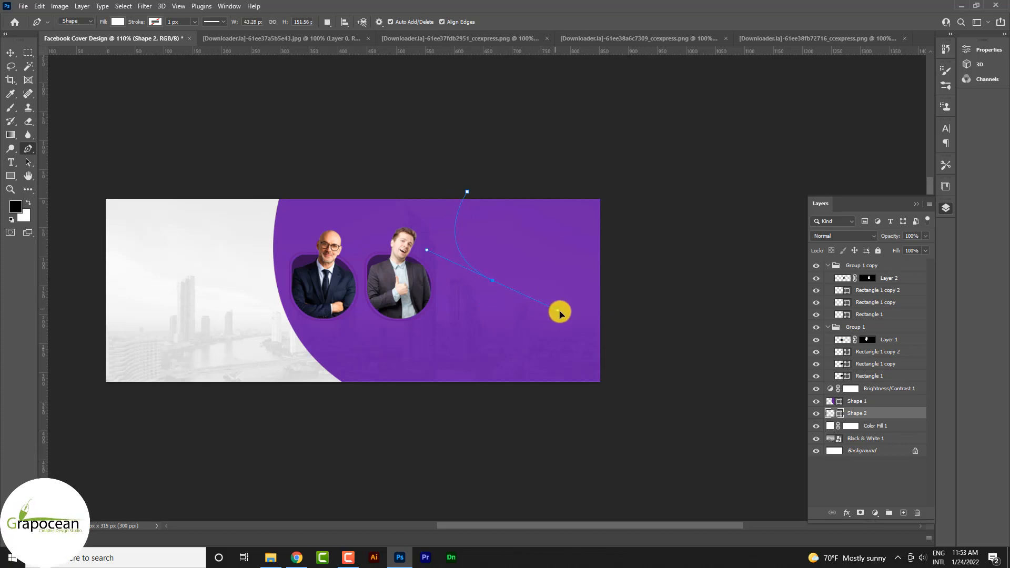
pyautogui.moveTo(508, 356); pyautogui.dragTo(508, 359)
pyautogui.hotkey('ctrl', 'z')
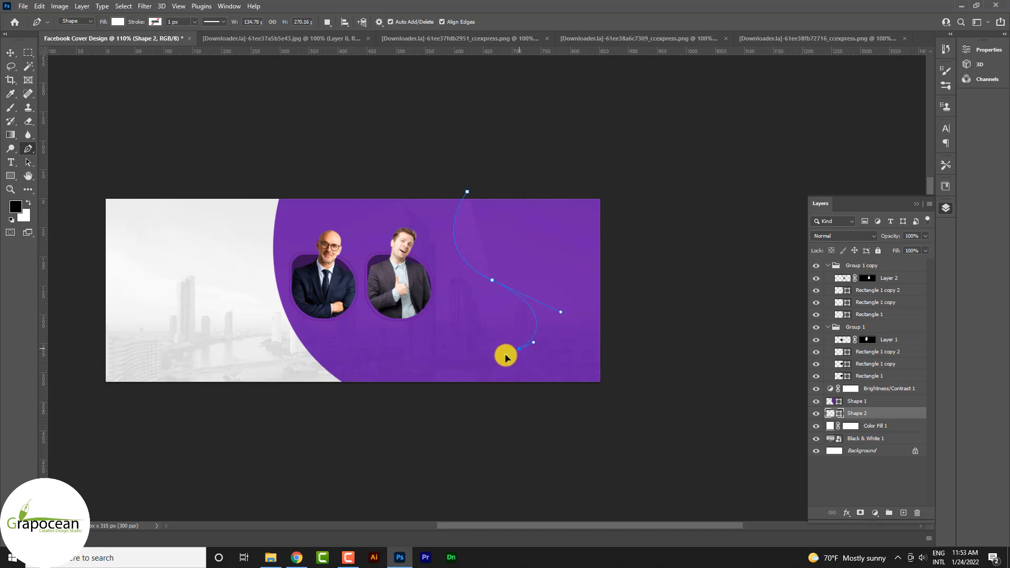
pyautogui.moveTo(506, 357); pyautogui.dragTo(504, 362)
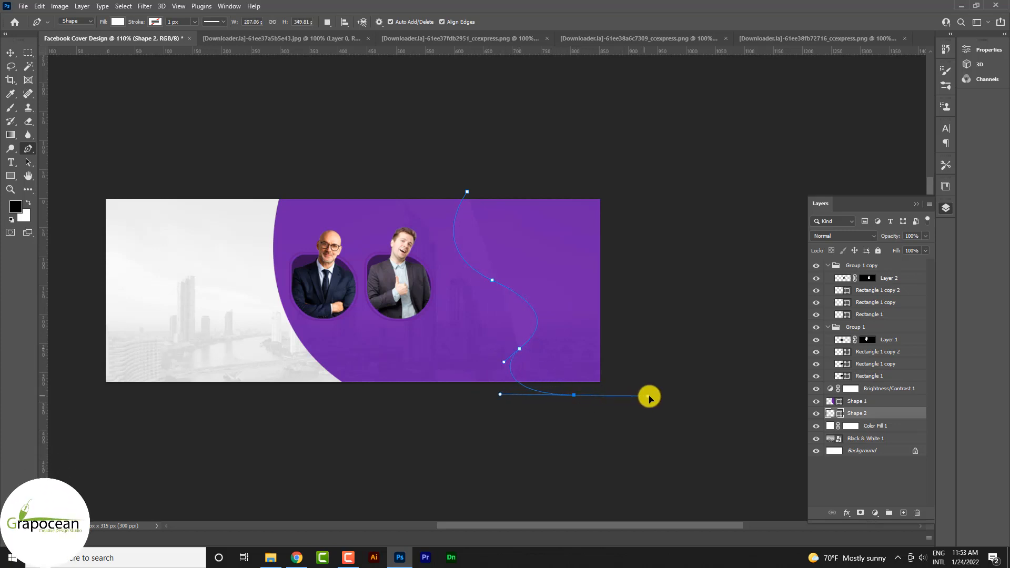
pyautogui.moveTo(652, 395); pyautogui.dragTo(651, 399)
pyautogui.click(635, 176)
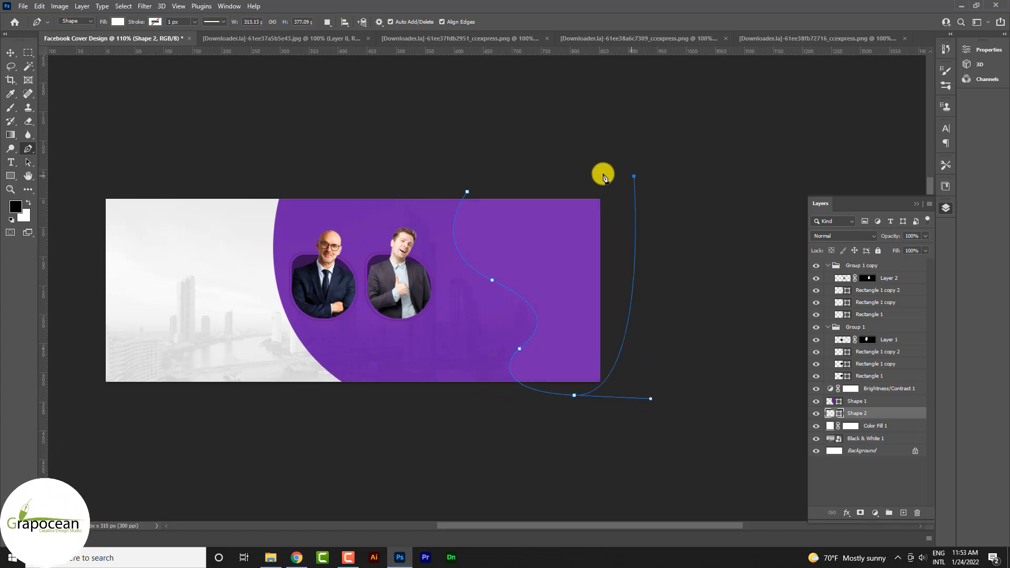
pyautogui.click(11, 52)
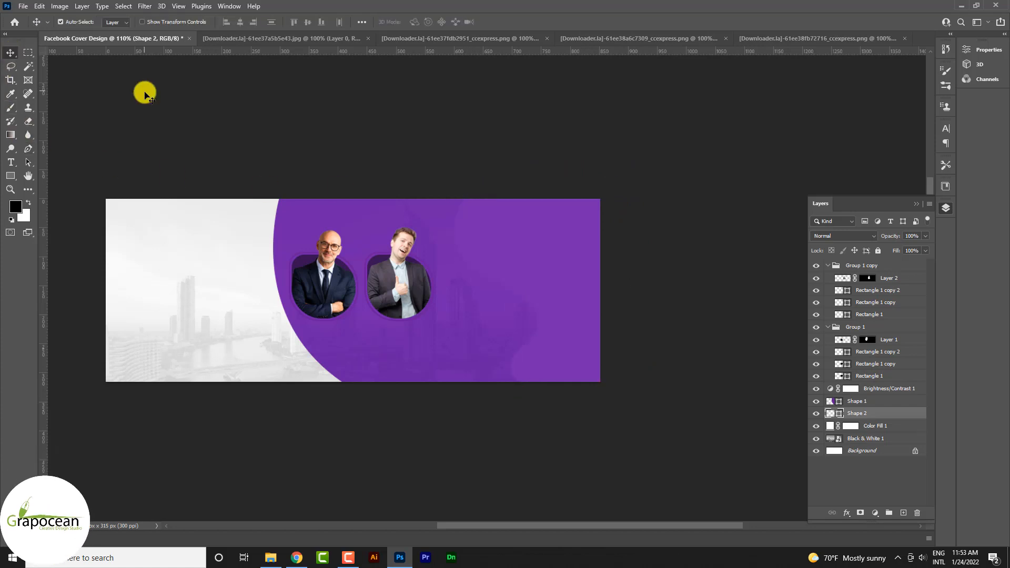
# Move the white wavy shape's layer above the purple curved shape.
pyautogui.click(565, 313)
pyautogui.click(695, 383)
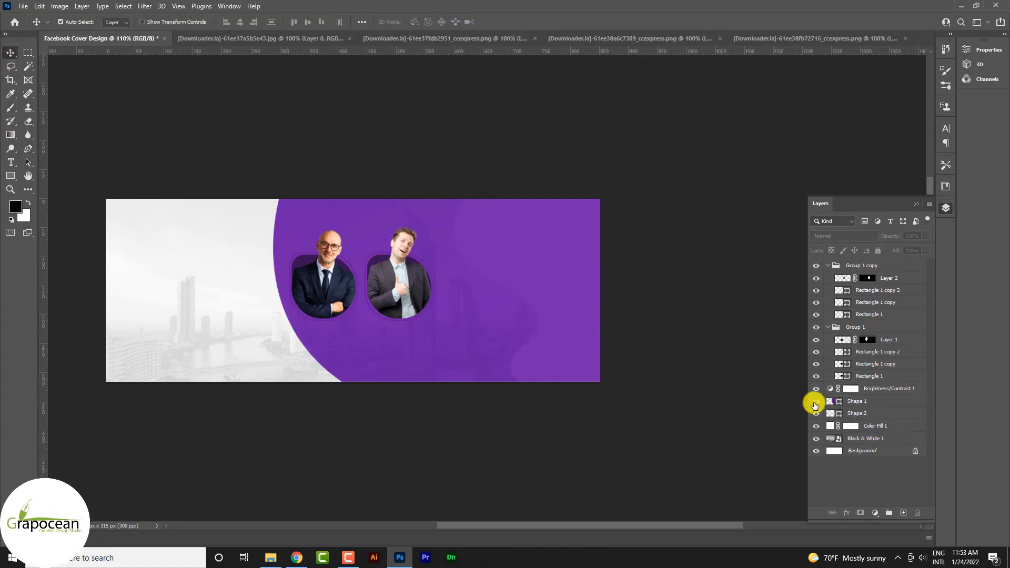
pyautogui.click(816, 401)
pyautogui.click(816, 401)
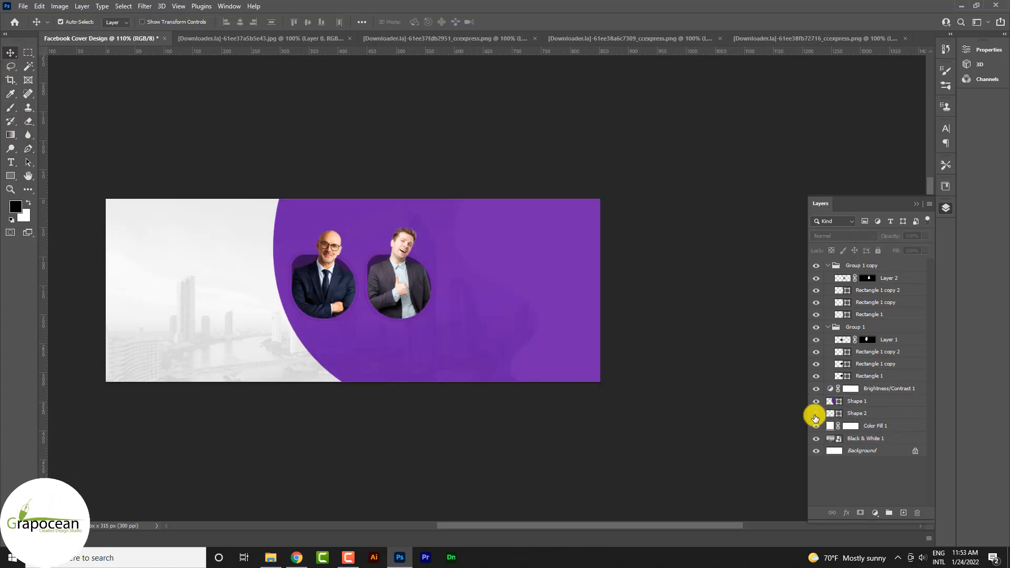
pyautogui.moveTo(870, 412); pyautogui.dragTo(876, 396)
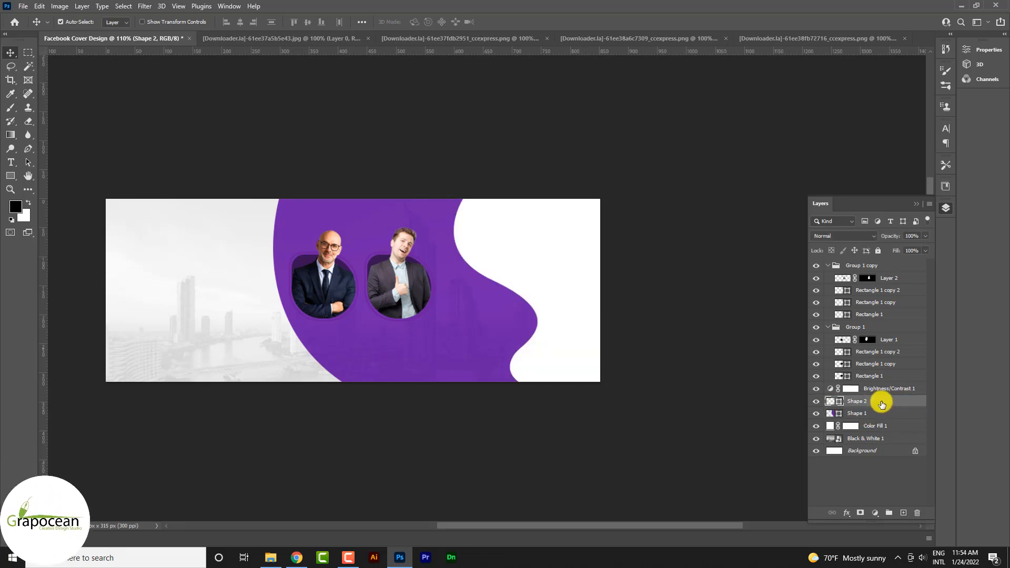
# Add a Bevel & Emboss layer style to the white wavy shape, using a 90 px Inner Bevel.
pyautogui.rightClick(888, 408)
pyautogui.click(792, 101)
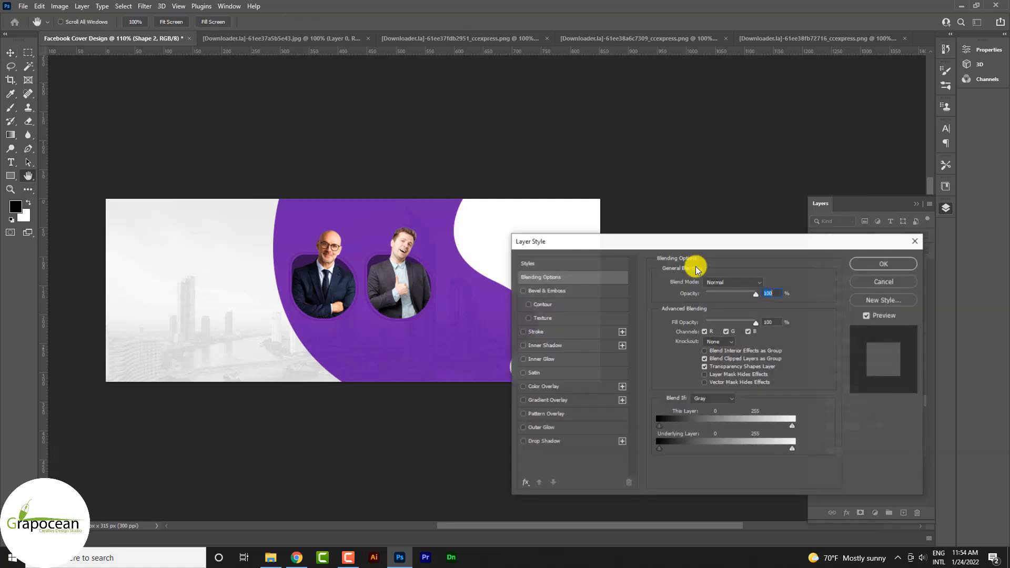
pyautogui.click(559, 293)
pyautogui.moveTo(620, 242); pyautogui.dragTo(741, 204)
pyautogui.moveTo(853, 267); pyautogui.dragTo(839, 286)
# Try several gloss contour presets for the wavy shape's bevel and choose Cone - Inverted.
pyautogui.click(837, 362)
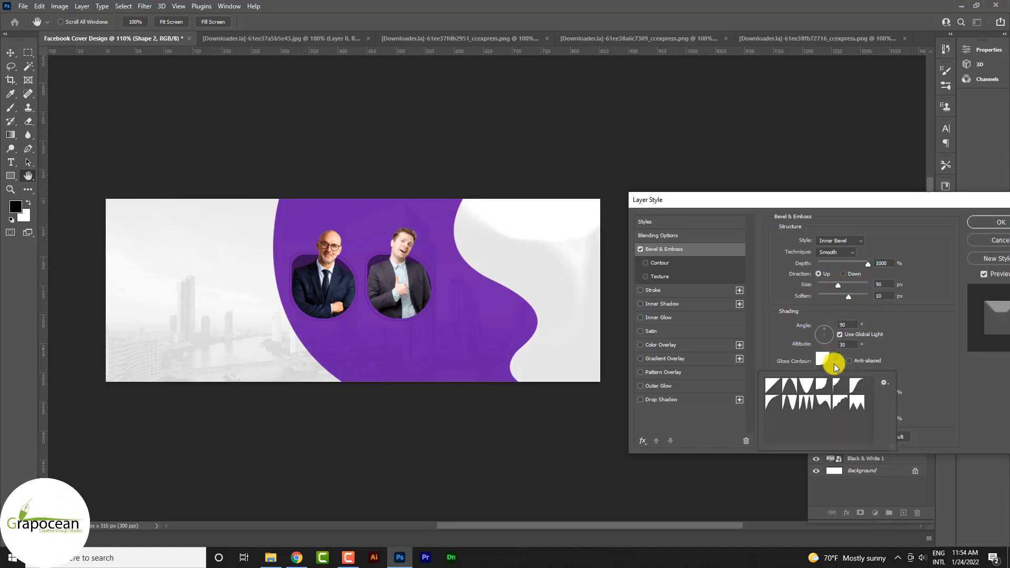
pyautogui.click(822, 404)
pyautogui.click(836, 406)
pyautogui.click(857, 407)
pyautogui.click(809, 408)
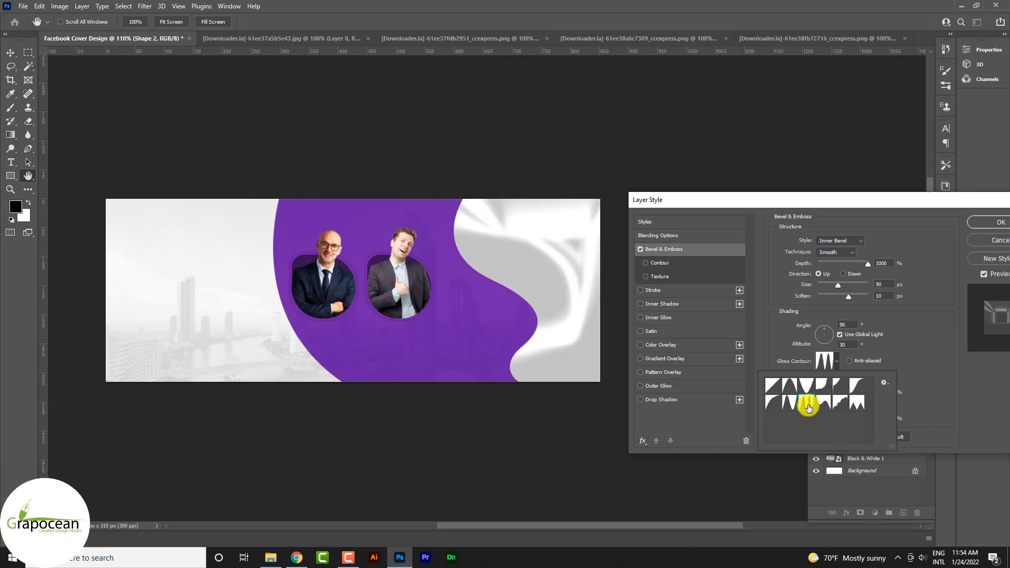
pyautogui.click(789, 405)
pyautogui.click(773, 385)
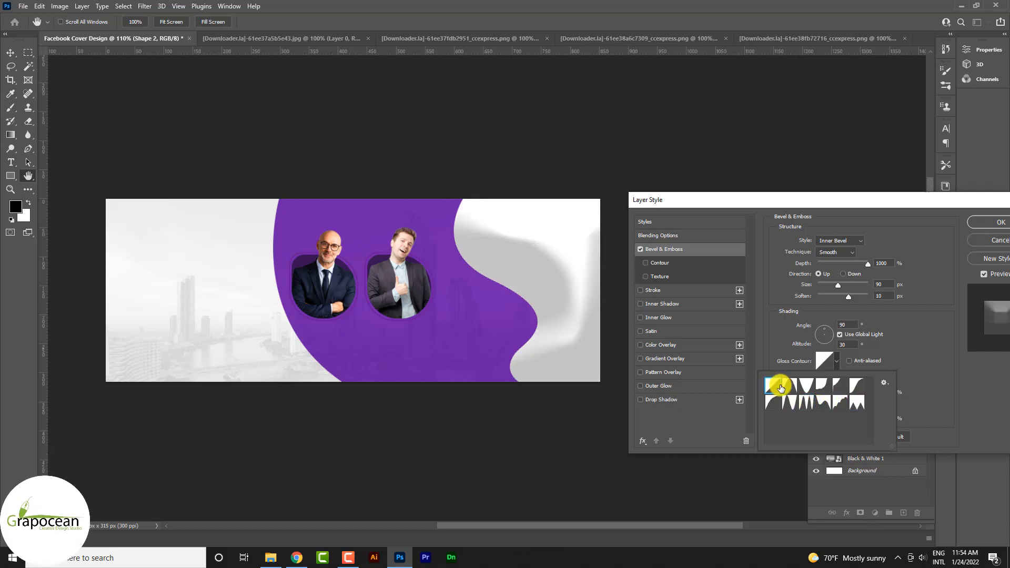
pyautogui.click(805, 389)
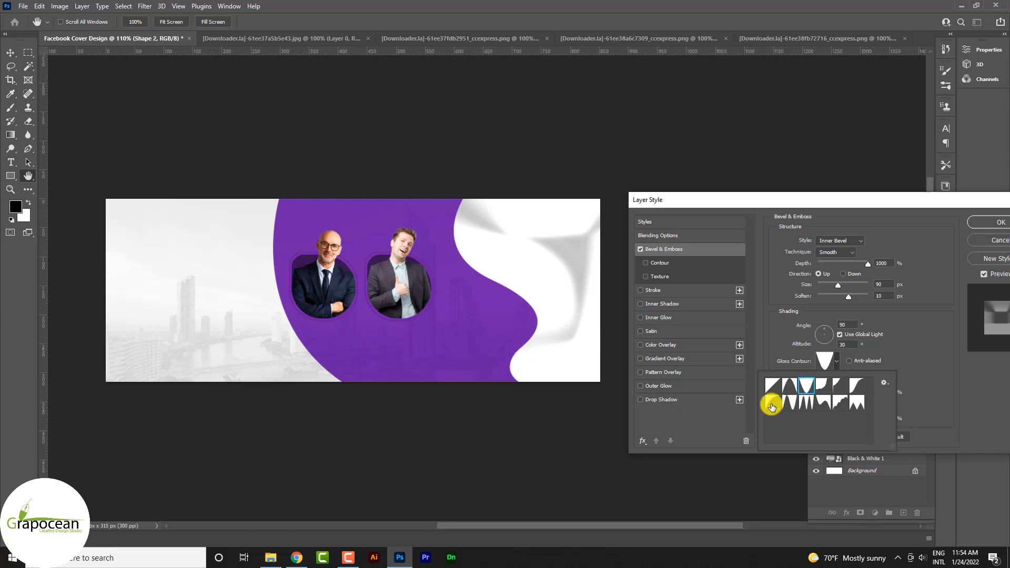
pyautogui.click(827, 359)
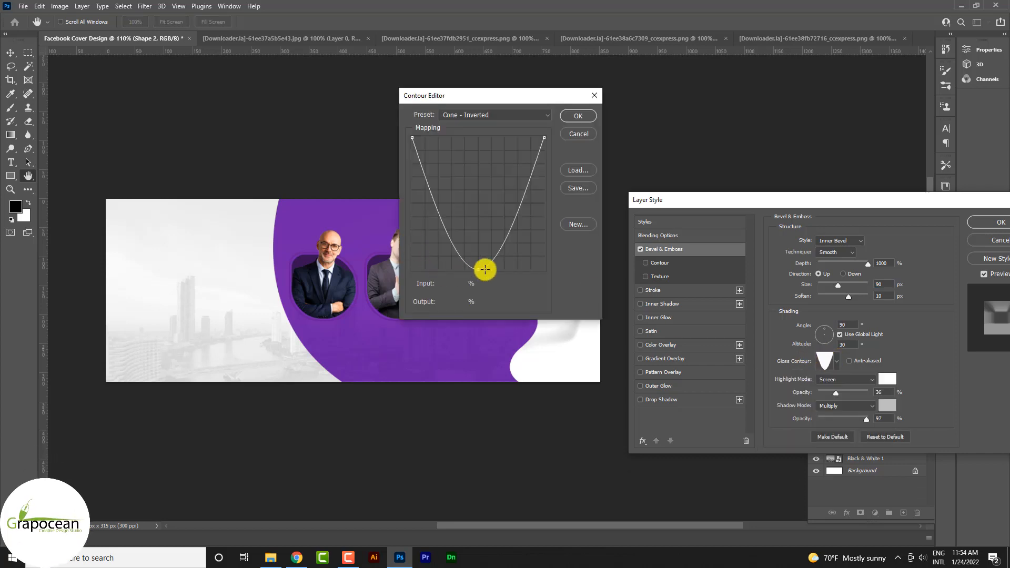
pyautogui.moveTo(479, 270); pyautogui.dragTo(478, 215)
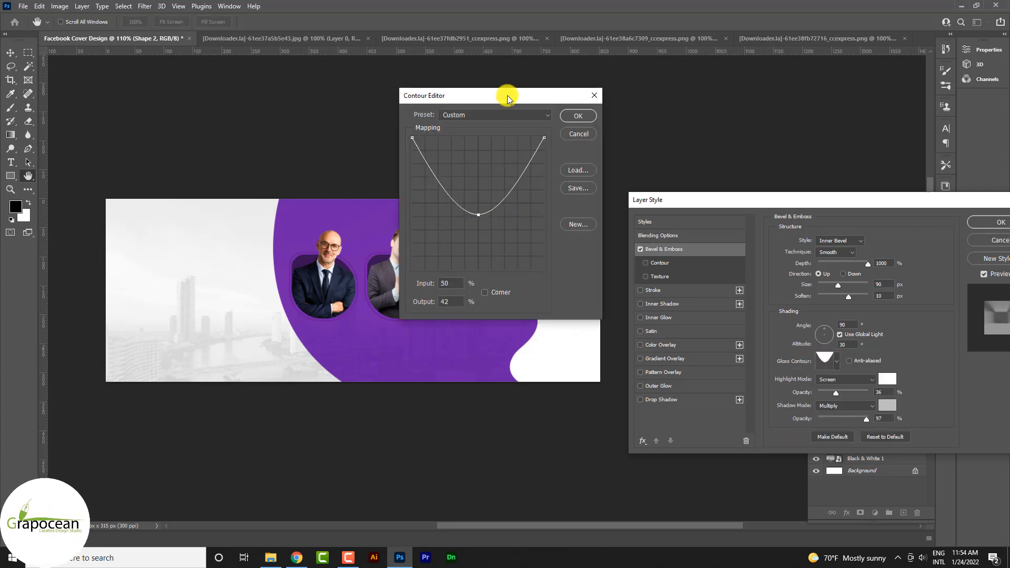
pyautogui.moveTo(508, 99); pyautogui.dragTo(788, 126)
pyautogui.moveTo(759, 242); pyautogui.dragTo(784, 250)
pyautogui.click(855, 144)
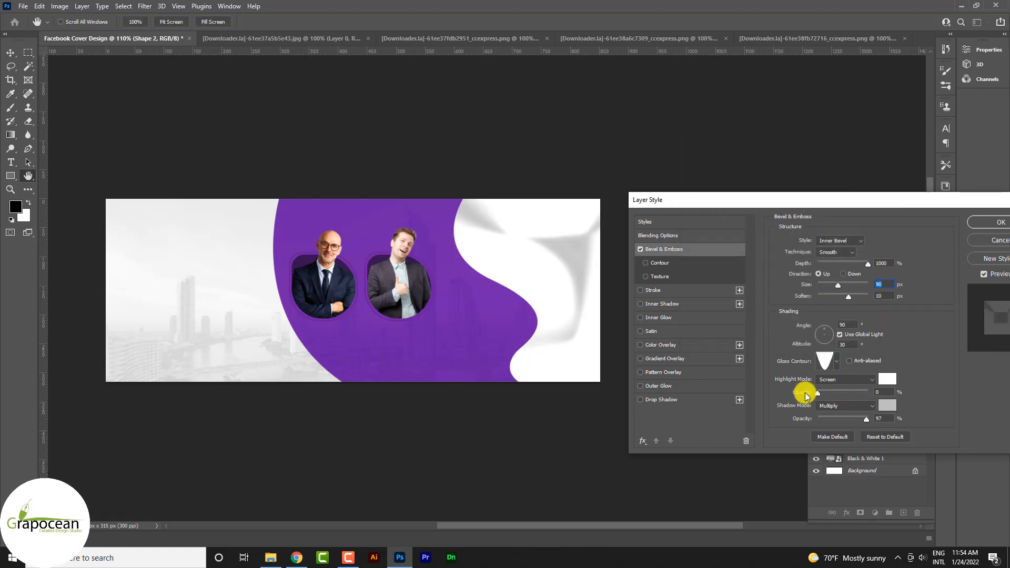
# Reduce the wavy shape's bevel size to 6 px and lighten its shadow colour to d9d9d9.
pyautogui.moveTo(837, 285); pyautogui.dragTo(819, 283)
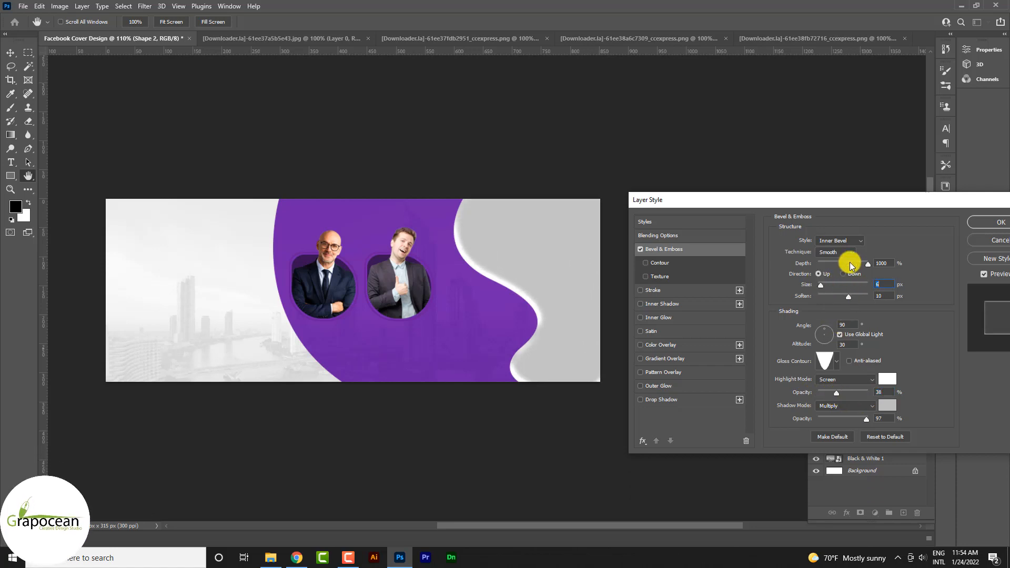
pyautogui.click(887, 405)
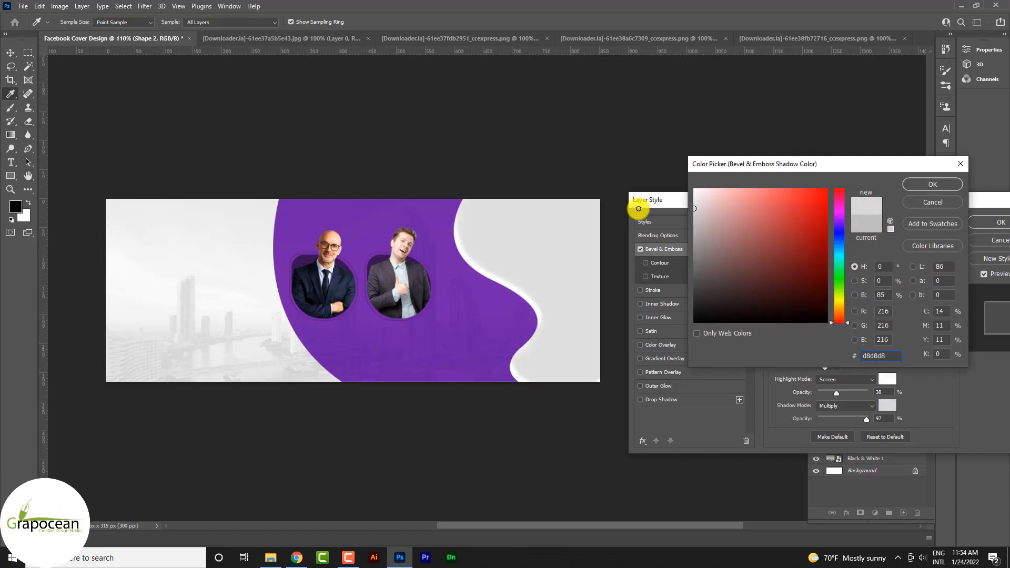
pyautogui.click(936, 184)
pyautogui.click(889, 406)
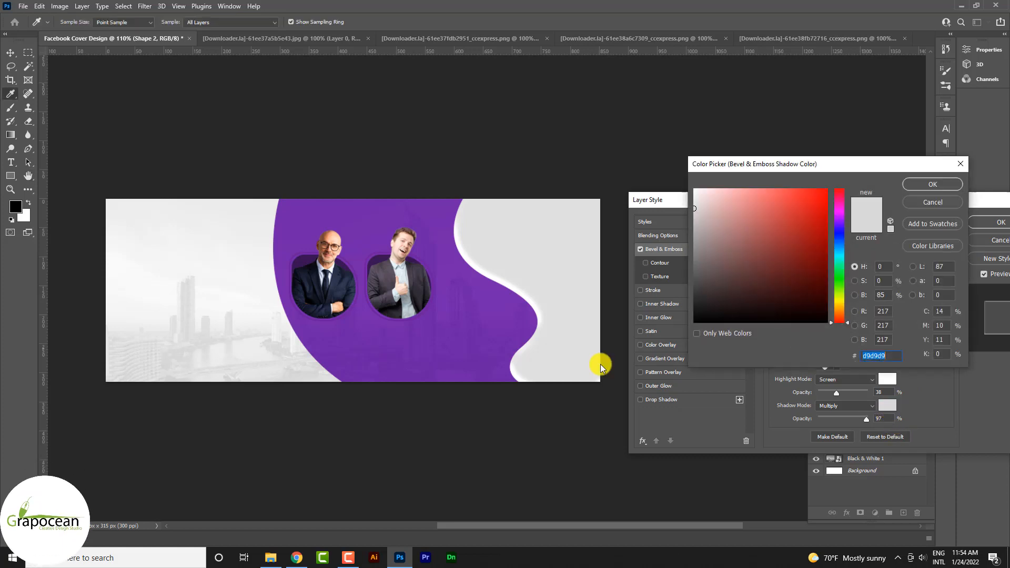
pyautogui.click(490, 337)
pyautogui.moveTo(782, 223)
pyautogui.mouseDown()
pyautogui.moveTo(839, 169)
pyautogui.moveTo(841, 277)
pyautogui.moveTo(859, 296)
pyautogui.mouseUp()
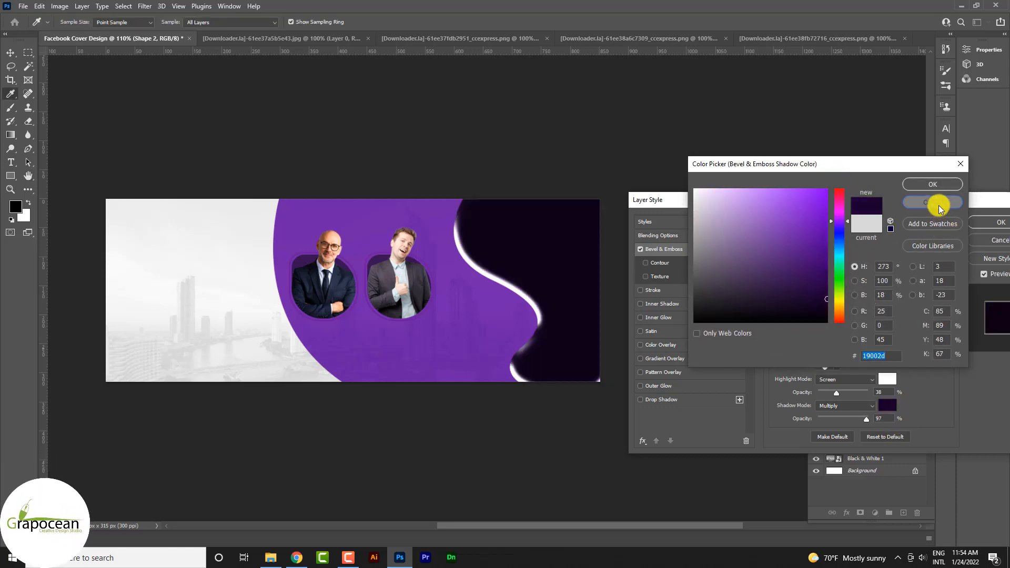
pyautogui.click(934, 203)
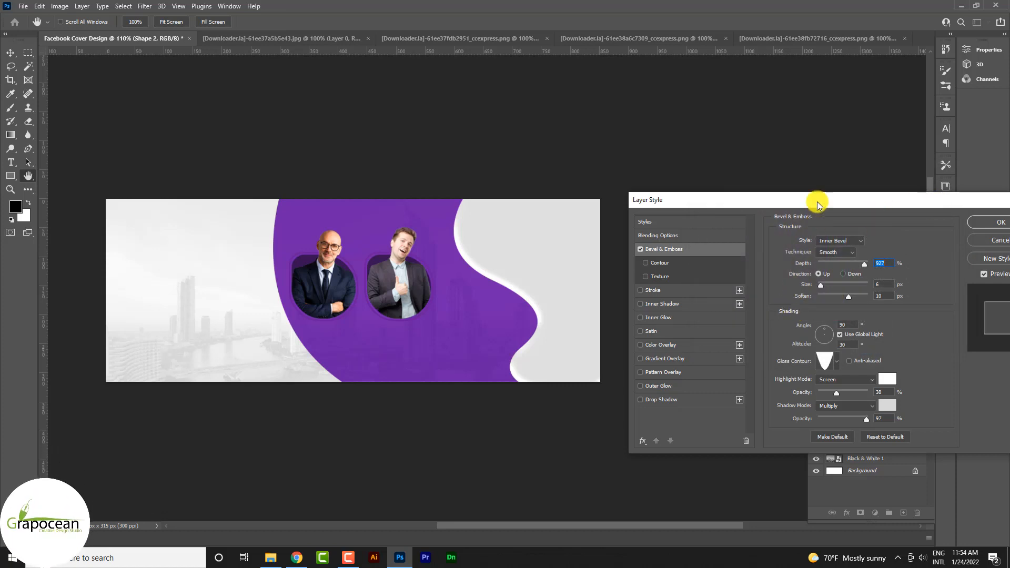
# Apply the Bevel & Emboss layer style to the white wavy shape.
pyautogui.moveTo(819, 205); pyautogui.dragTo(433, 372)
pyautogui.click(609, 388)
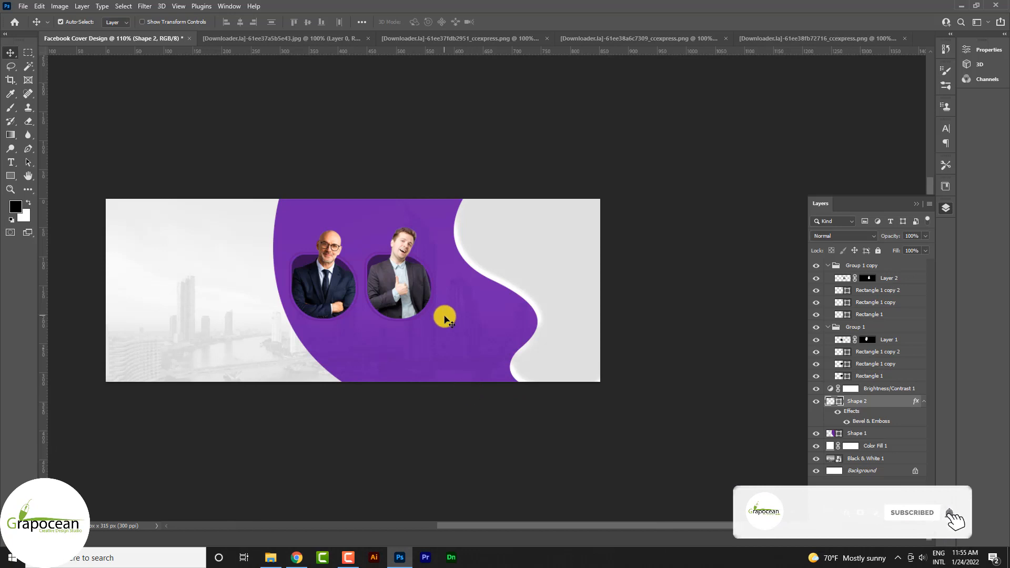
# Duplicate the thumbs-up portrait's group and place the copy over the skyline beside the purple curved shape.
pyautogui.scroll(2, 414, 298)
pyautogui.click(397, 282)
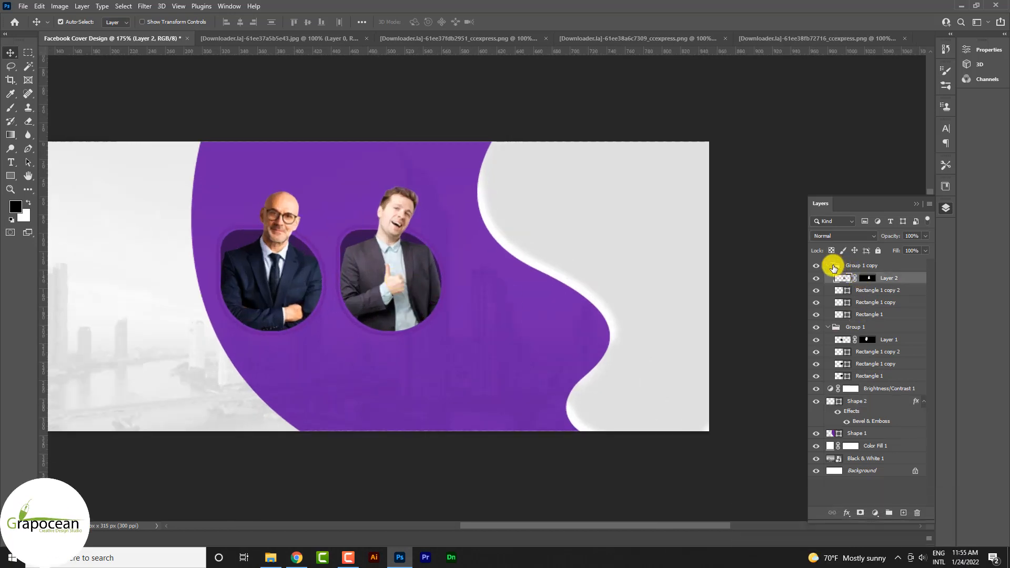
pyautogui.click(829, 265)
pyautogui.moveTo(908, 266); pyautogui.dragTo(906, 513)
pyautogui.moveTo(402, 287); pyautogui.dragTo(508, 282)
pyautogui.hotkey('ctrl', 'z')
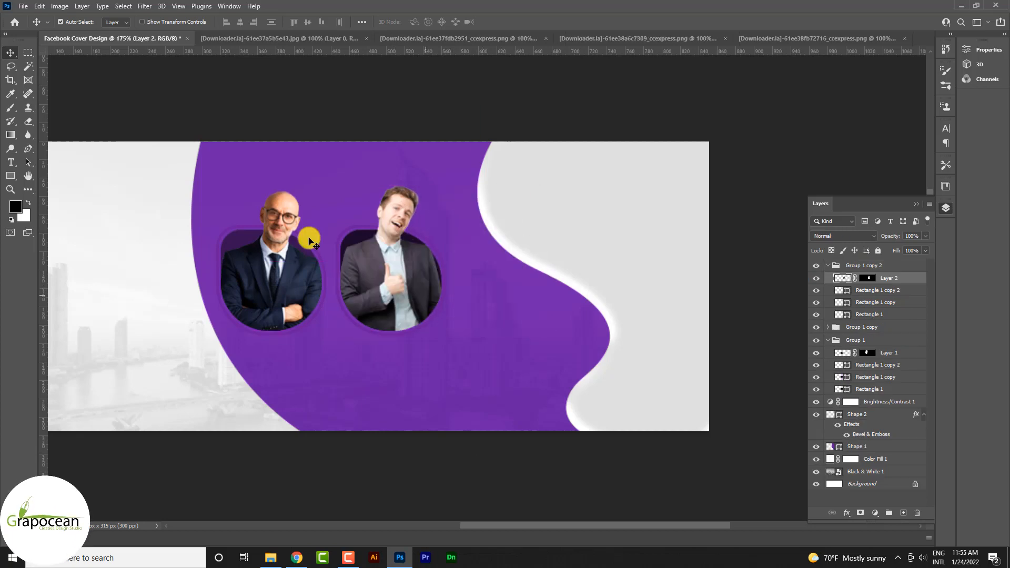
pyautogui.moveTo(440, 297); pyautogui.dragTo(221, 358)
# Scale the duplicated portrait group to about 141% and reposition it over the skyline.
pyautogui.keyDown('alt'); pyautogui.scroll(-2, 571, 340); pyautogui.keyUp('alt')
pyautogui.keyDown('alt'); pyautogui.scroll(1, 567, 336); pyautogui.keyUp('alt')
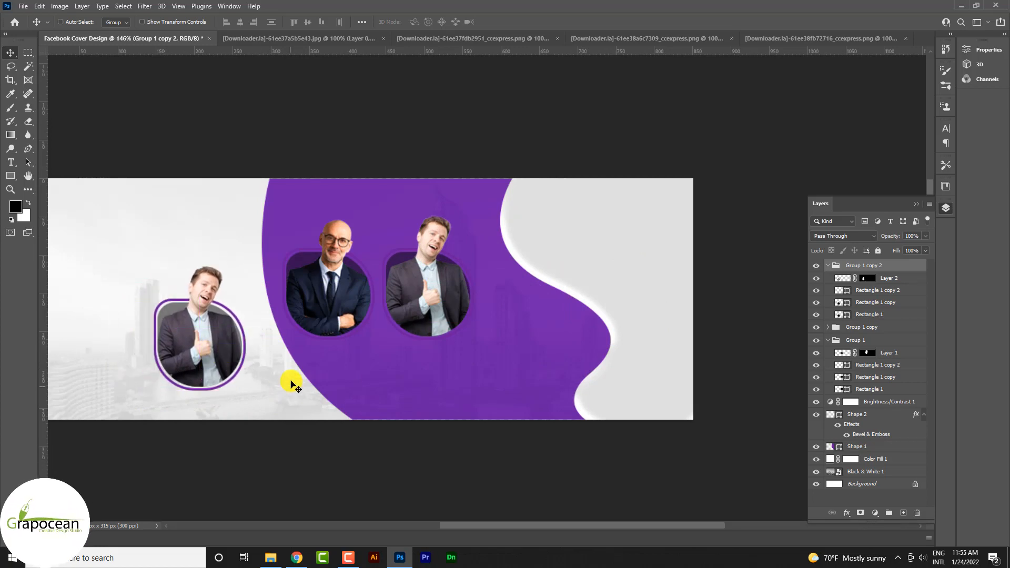
pyautogui.hotkey('ctrl', 't')
pyautogui.moveTo(245, 390); pyautogui.dragTo(273, 412)
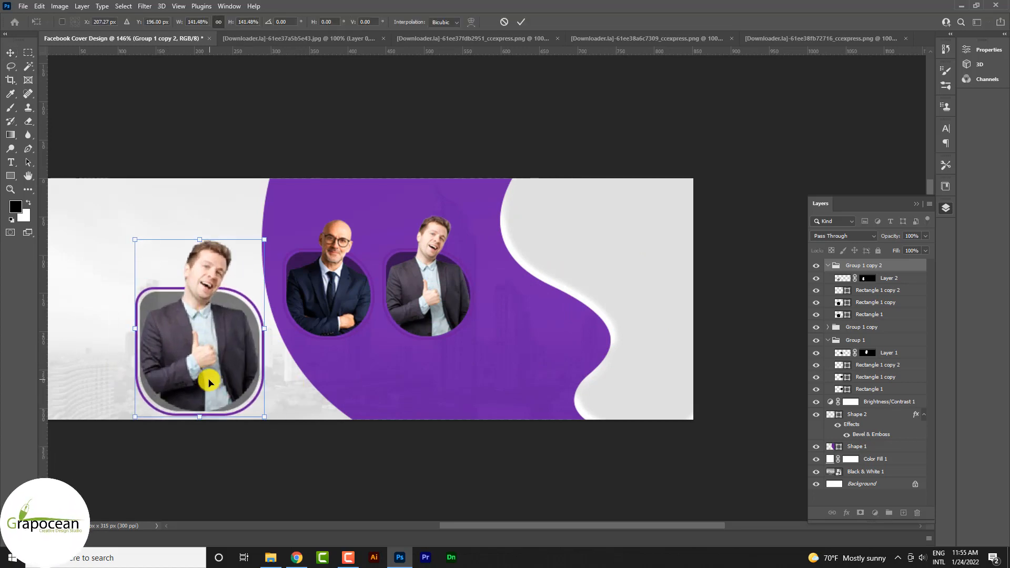
pyautogui.moveTo(210, 383); pyautogui.dragTo(217, 373)
pyautogui.click(521, 22)
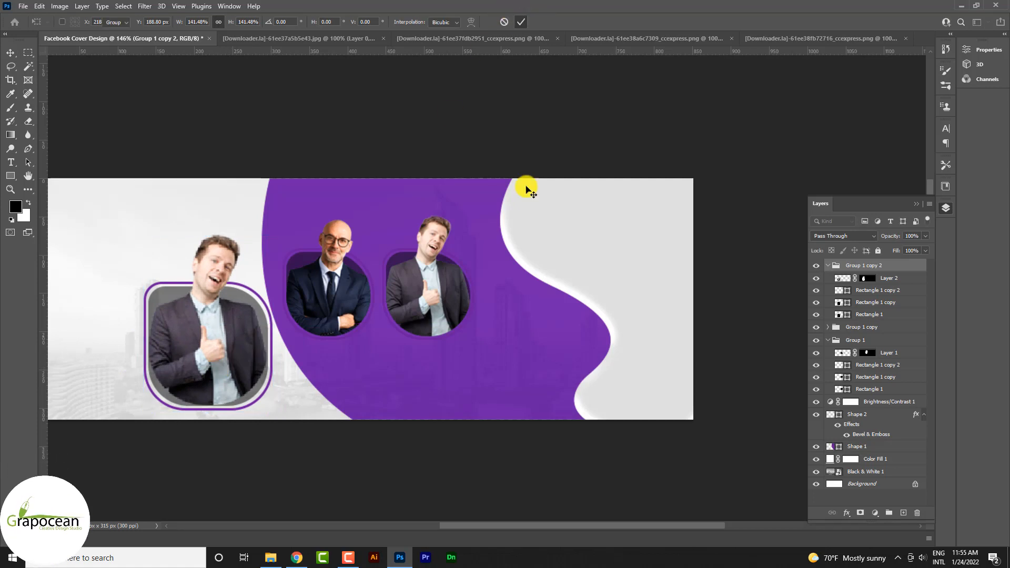
# Bring the cut-out of the smiling dark-haired businessman from its open document into the duplicated group of the cover design.
pyautogui.scroll(-5, 427, 410)
pyautogui.scroll(-2, 387, 426)
pyautogui.scroll(3, 377, 334)
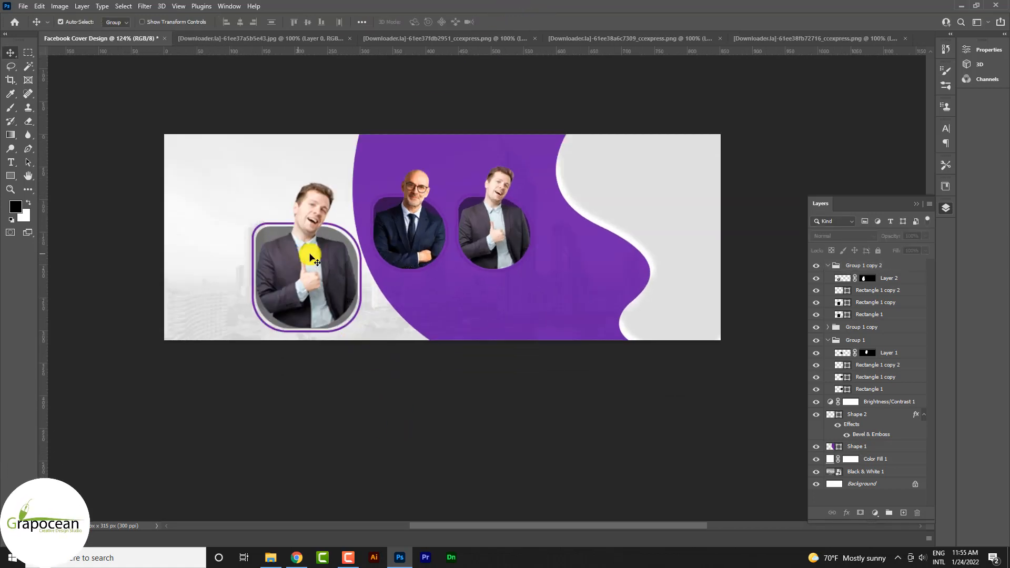
pyautogui.click(817, 279)
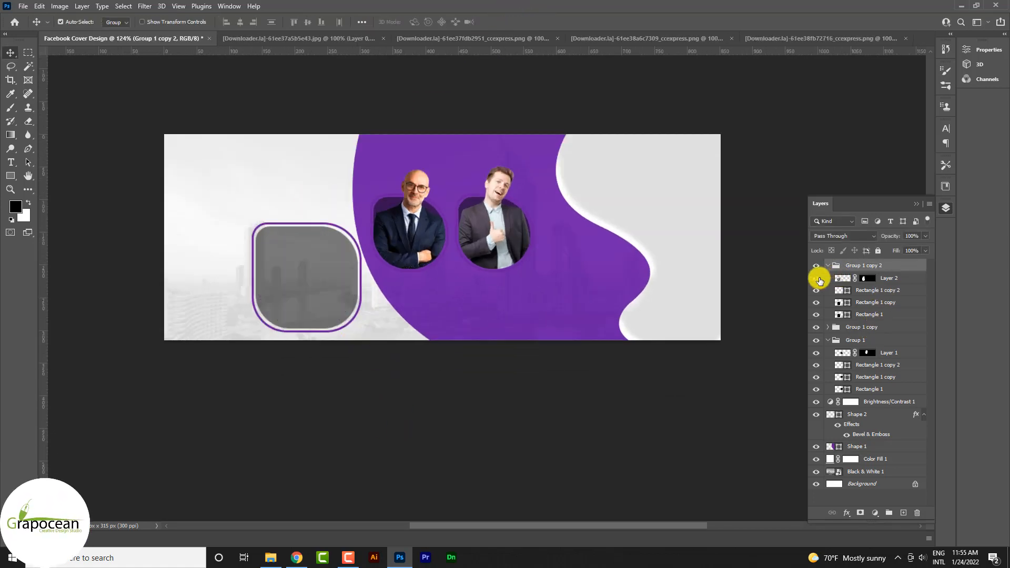
pyautogui.click(817, 279)
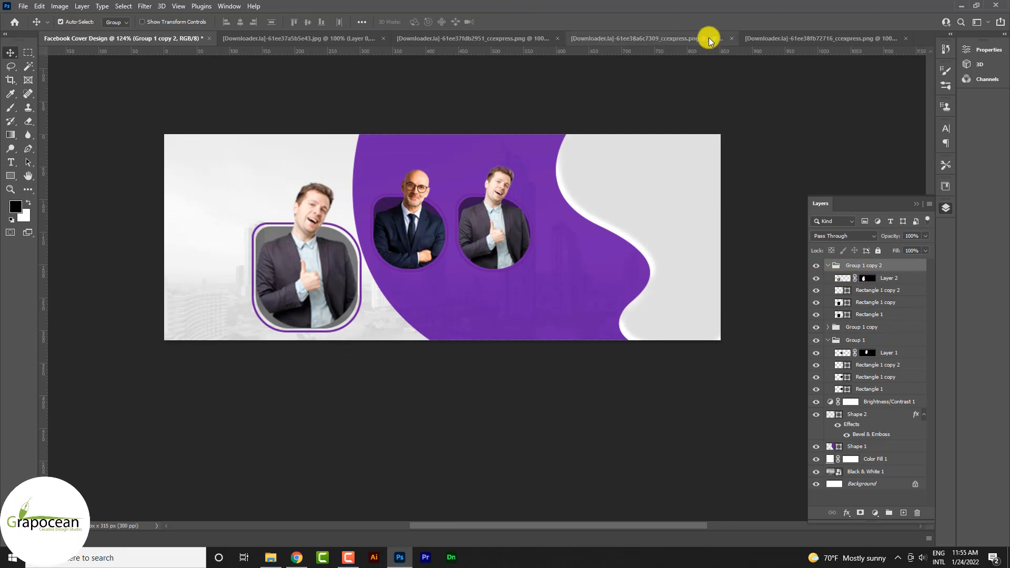
pyautogui.click(817, 39)
pyautogui.click(613, 38)
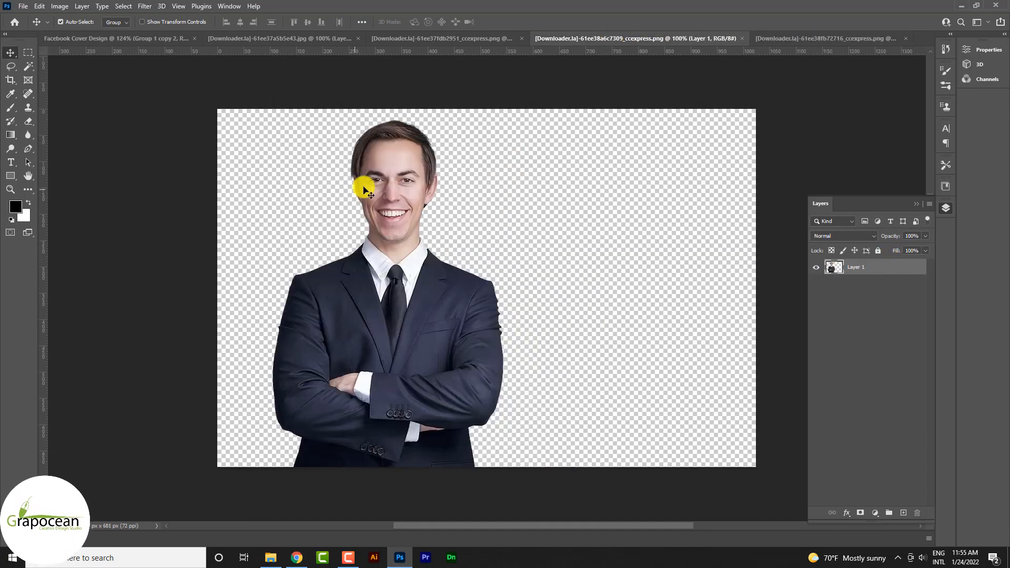
pyautogui.moveTo(361, 181); pyautogui.dragTo(330, 268)
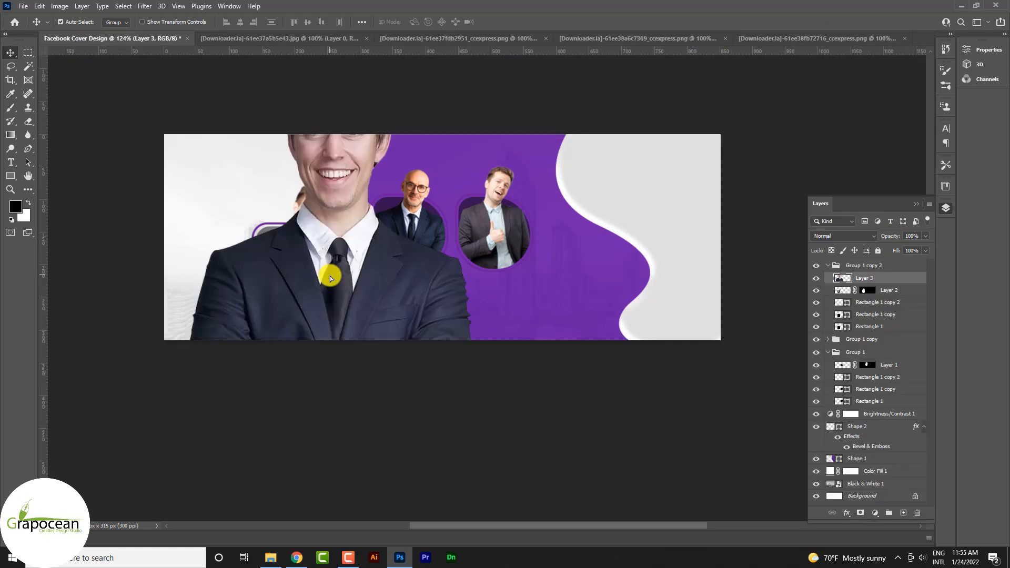
# Scale the smiling businessman cut-out to about 55% and position it over the enlarged portrait frame.
pyautogui.hotkey('ctrl', 't')
pyautogui.moveTo(472, 489); pyautogui.dragTo(354, 435)
pyautogui.moveTo(320, 317); pyautogui.dragTo(305, 316)
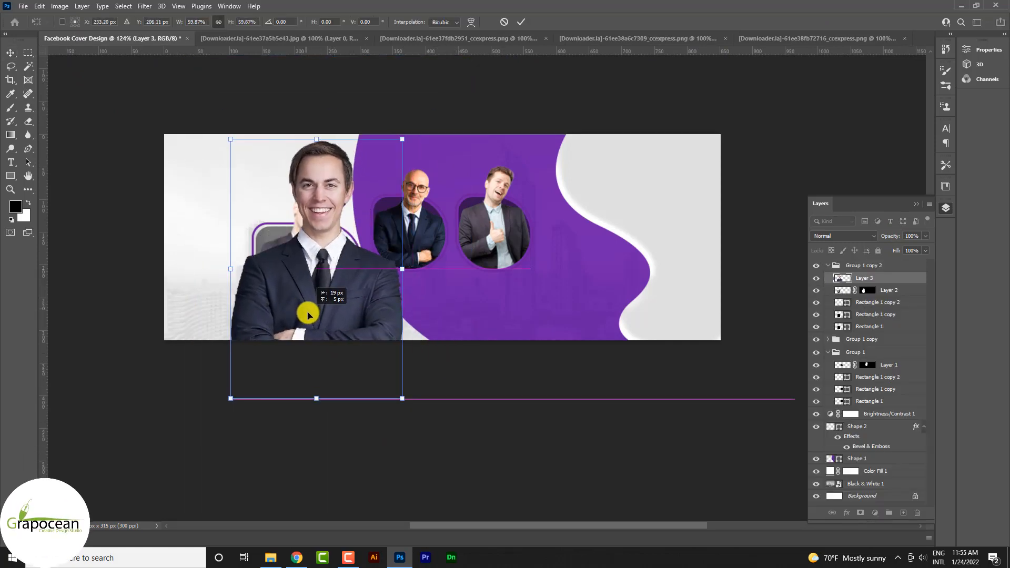
pyautogui.moveTo(401, 398); pyautogui.dragTo(346, 373)
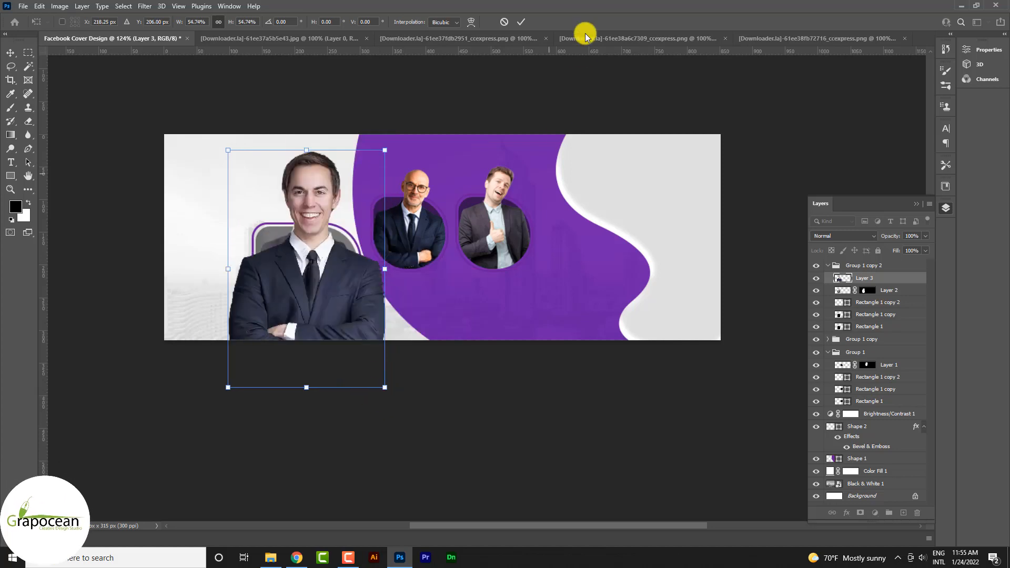
pyautogui.click(521, 21)
# Delete the duplicated thumbs-up portrait layer and its three frame rectangles from the copied group.
pyautogui.hotkey('ctrl', '+')
pyautogui.scroll(2, 450, 361)
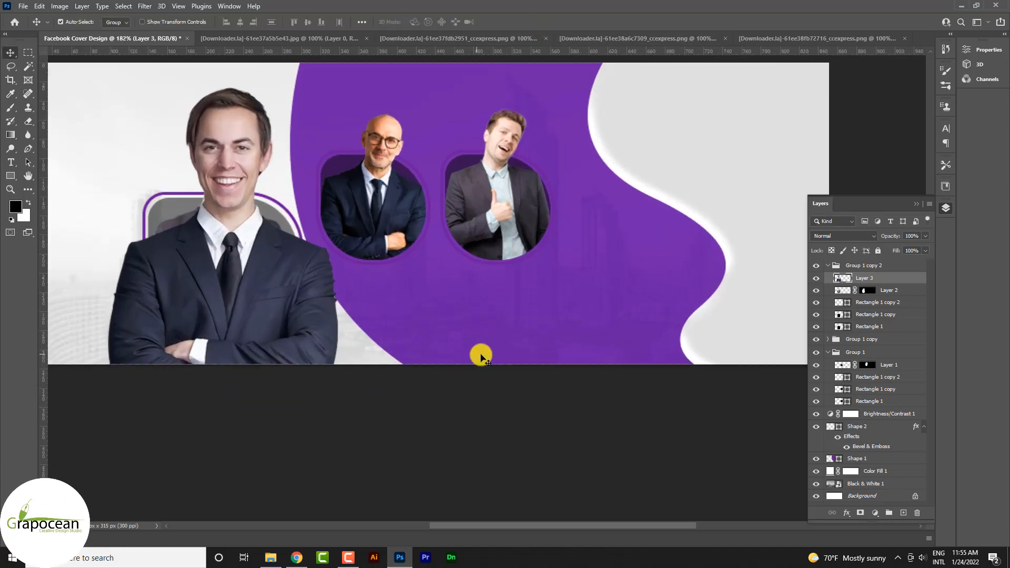
pyautogui.scroll(1, 480, 355)
pyautogui.keyDown('ctrl'); pyautogui.click(273, 225); pyautogui.keyUp('ctrl')
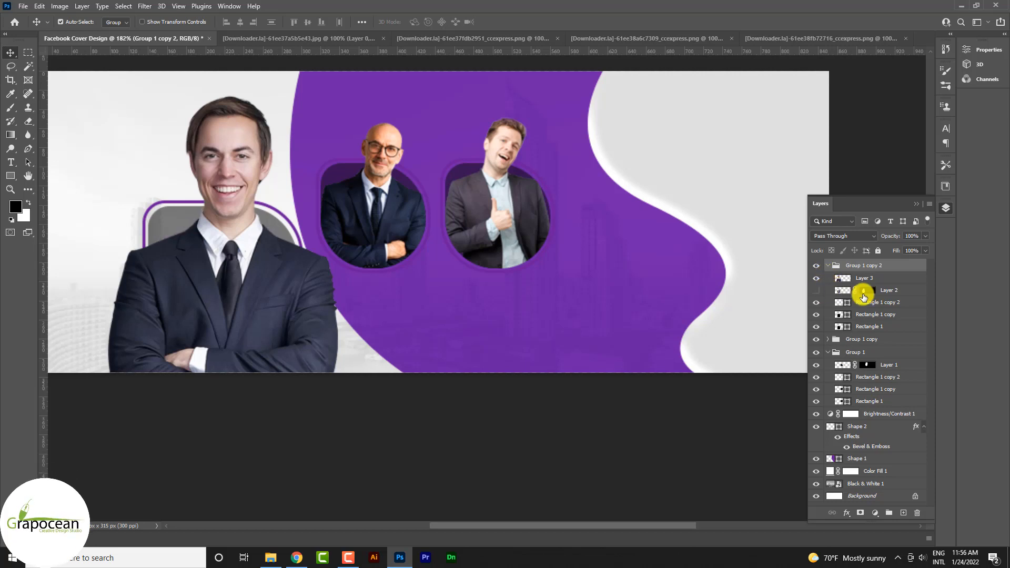
pyautogui.click(863, 296)
pyautogui.keyDown('shift'); pyautogui.click(889, 328); pyautogui.keyUp('shift')
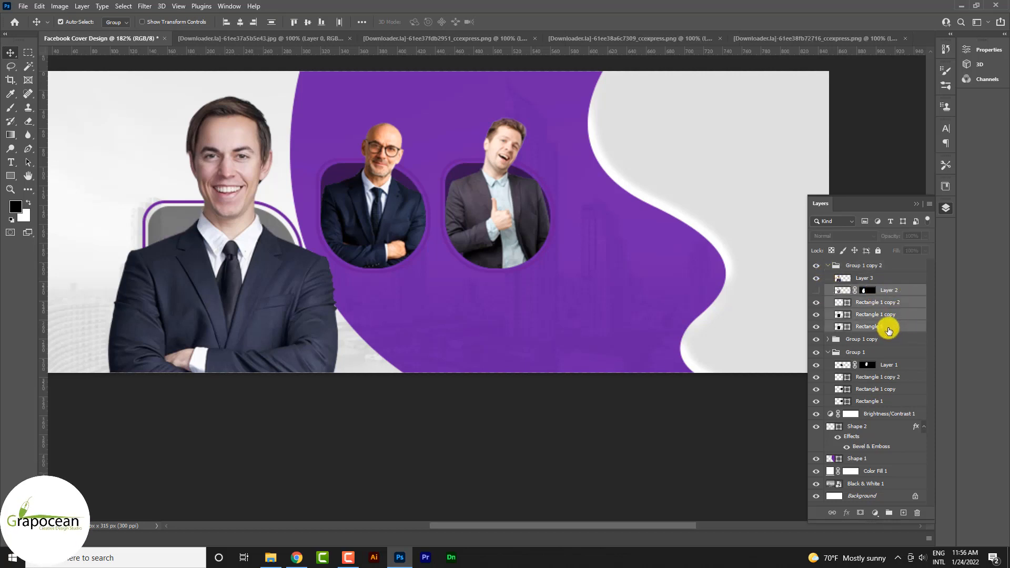
pyautogui.press('Delete')
# Move the smiling businessman cut-out across the cover onto the white wavy shape.
pyautogui.scroll(-3, 541, 375)
pyautogui.scroll(3, 388, 345)
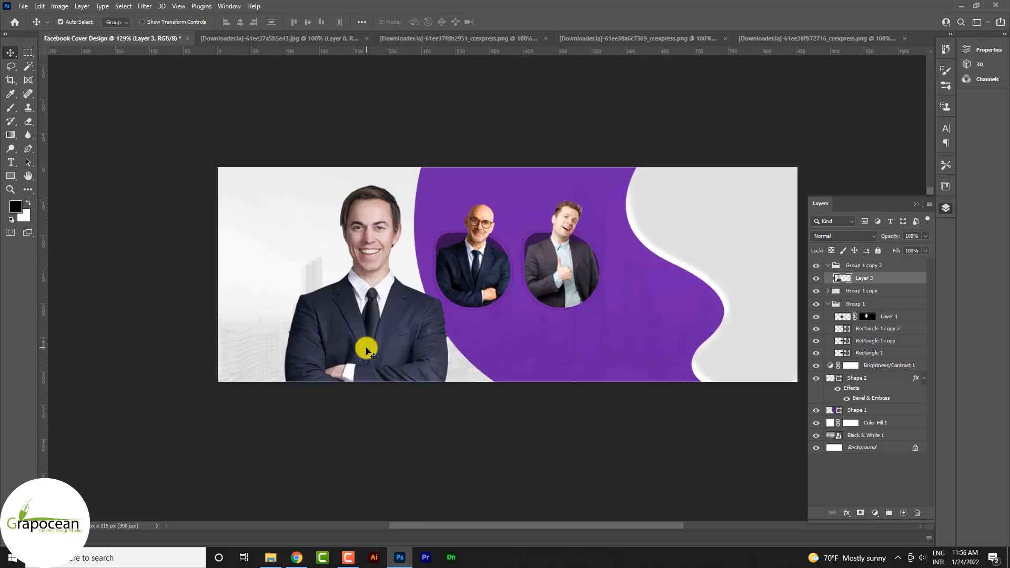
pyautogui.moveTo(367, 349); pyautogui.dragTo(692, 347)
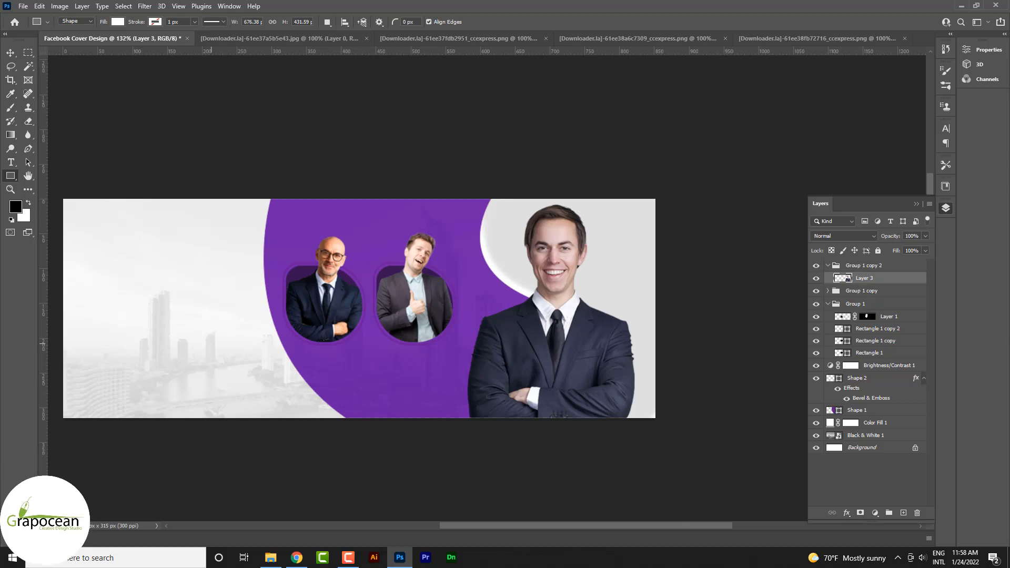
# Rotate the purple curved shape to about 14°, scale it to about 106% and reposition it behind the portraits.
pyautogui.click(7, 54)
pyautogui.moveTo(392, 396); pyautogui.dragTo(308, 332)
pyautogui.scroll(-3, 521, 401)
pyautogui.hotkey('ctrl', 't')
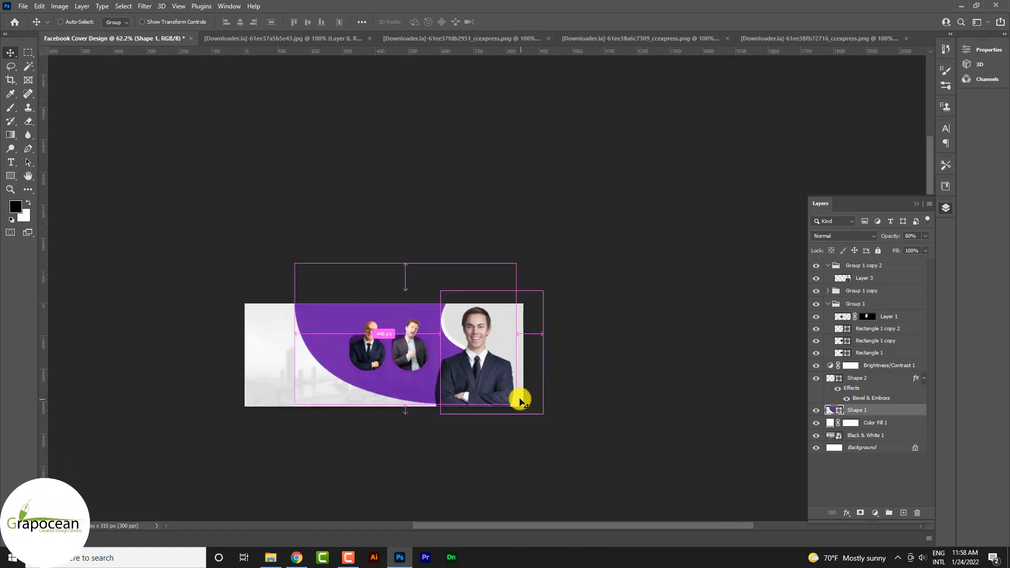
pyautogui.moveTo(523, 410); pyautogui.dragTo(526, 383)
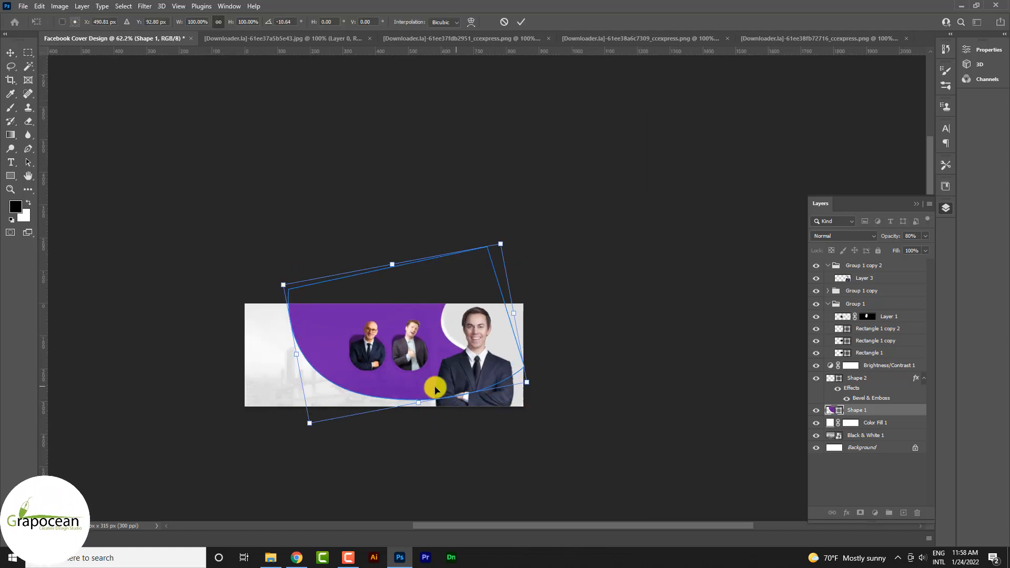
pyautogui.moveTo(433, 386)
pyautogui.mouseDown()
pyautogui.moveTo(444, 383)
pyautogui.moveTo(431, 396)
pyautogui.mouseUp()
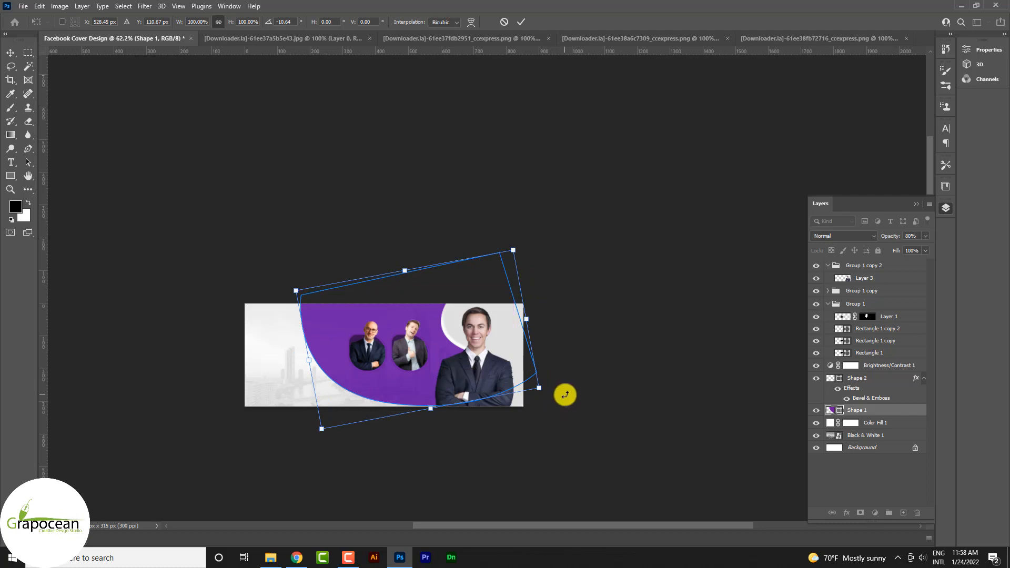
pyautogui.moveTo(565, 396); pyautogui.dragTo(517, 439)
pyautogui.moveTo(447, 427); pyautogui.dragTo(440, 436)
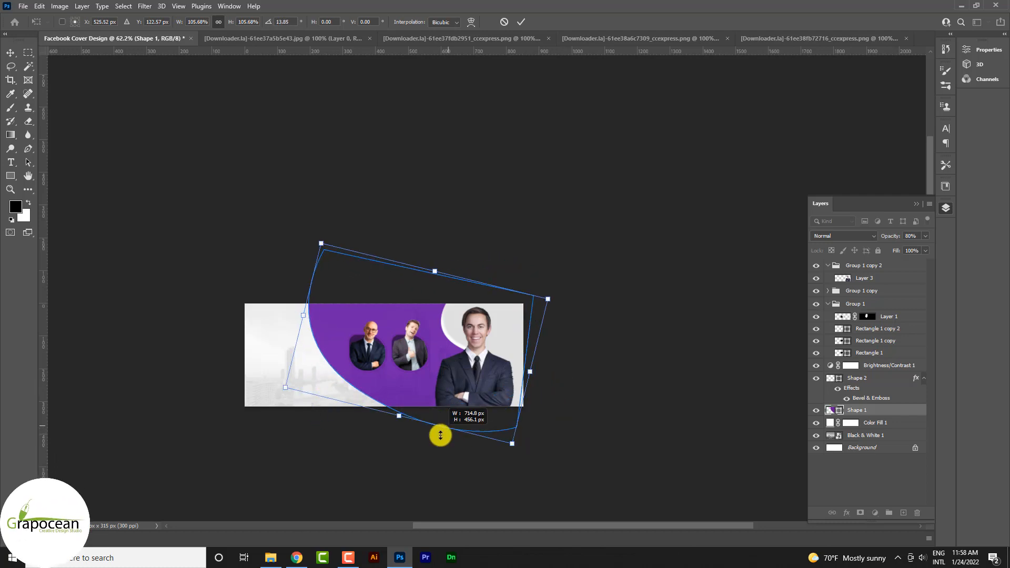
pyautogui.click(521, 22)
pyautogui.hotkey('ctrl', '0')
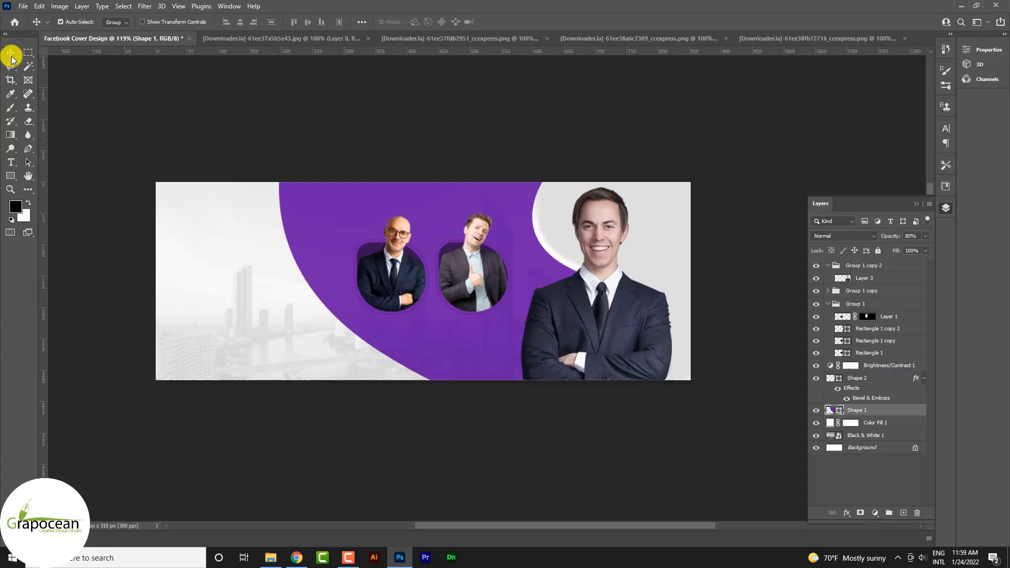
# Start a Roboto Black text line on a new layer below the two framed portraits, with a 7 pt font size.
pyautogui.click(11, 162)
pyautogui.click(898, 267)
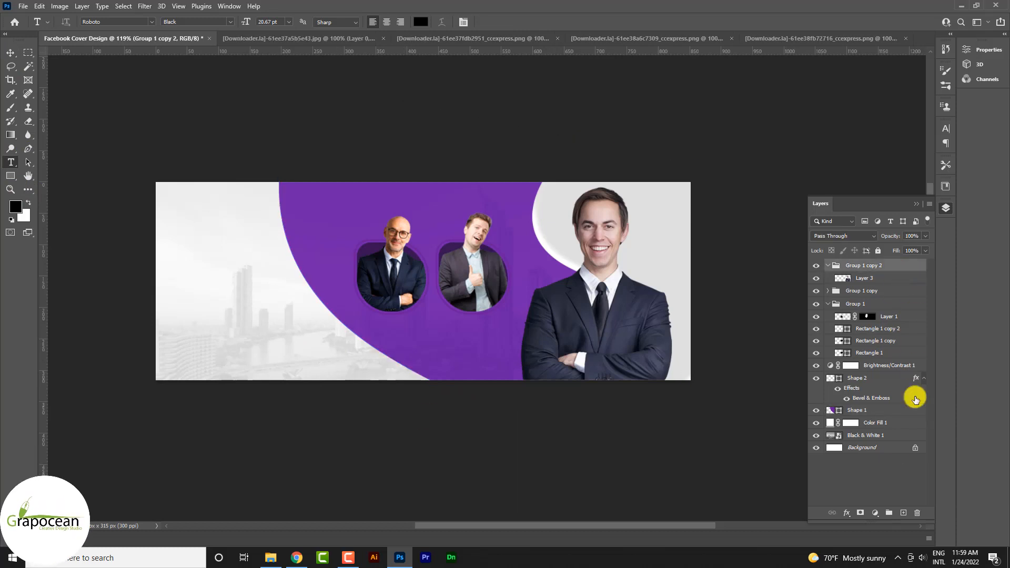
pyautogui.click(905, 512)
pyautogui.click(376, 345)
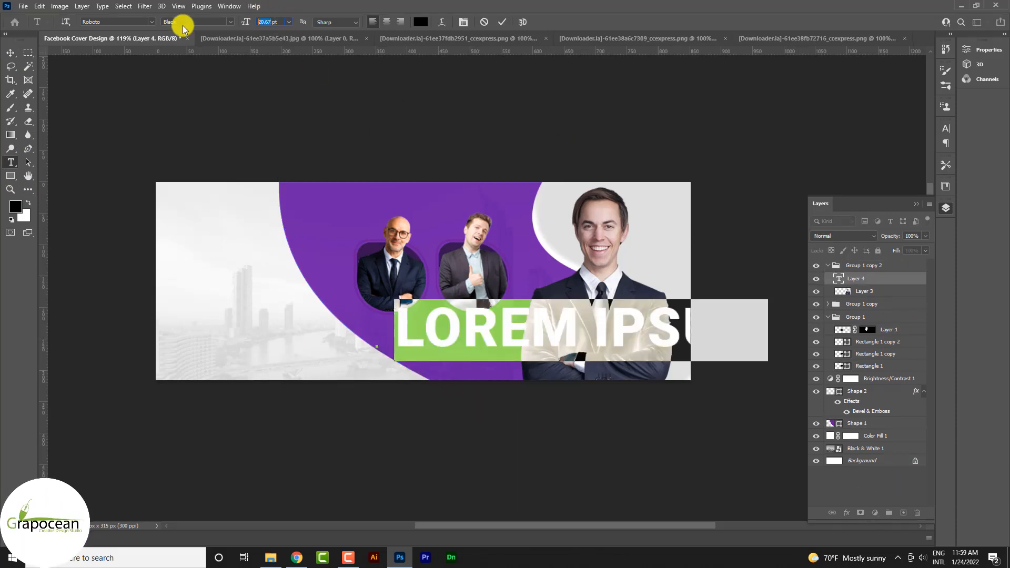
pyautogui.write('18')
pyautogui.press('Return')
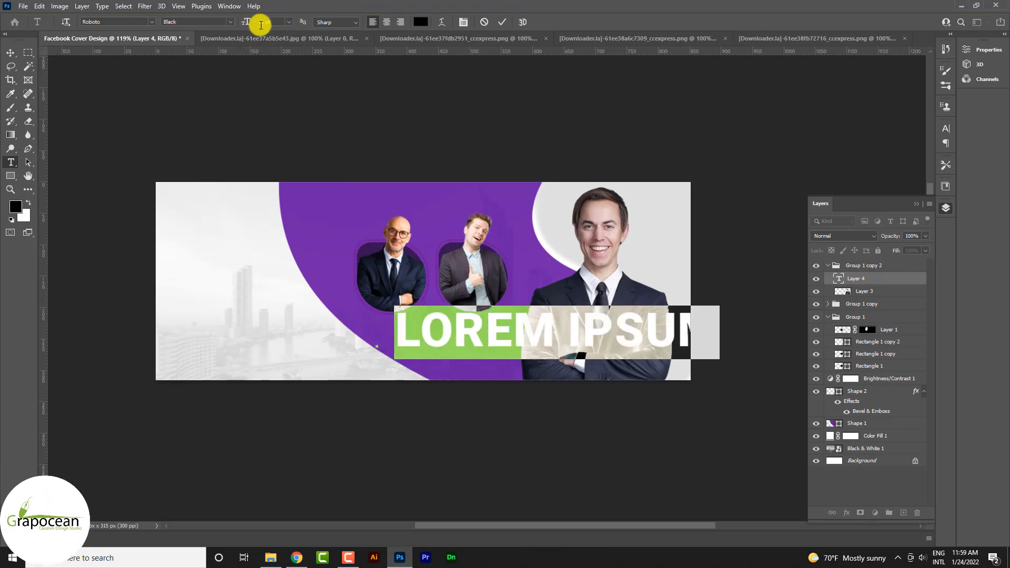
pyautogui.press('Return')
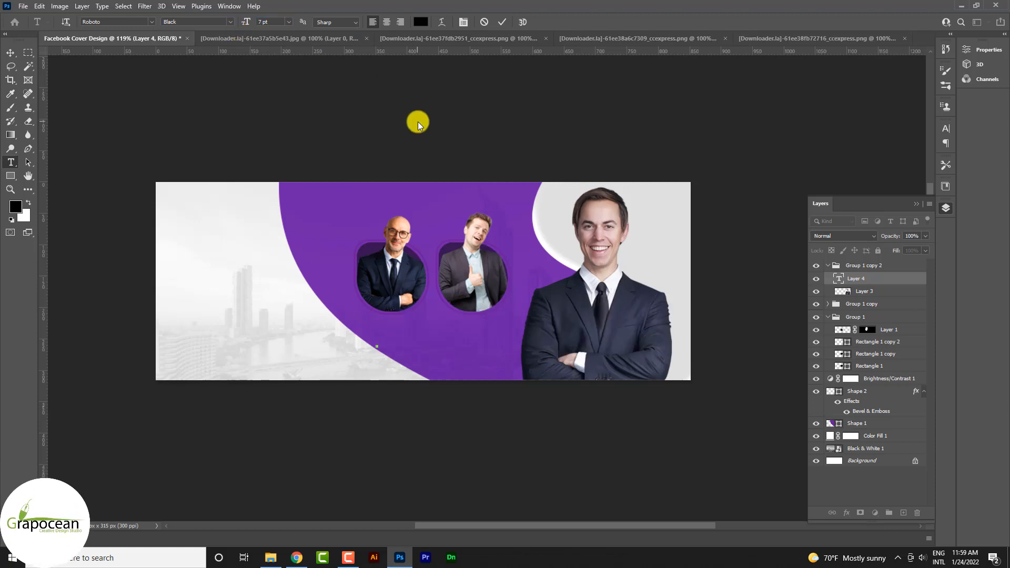
# Enter the businessman's full name in capitals as the headline text and correct its spelling.
pyautogui.write('MICEL')
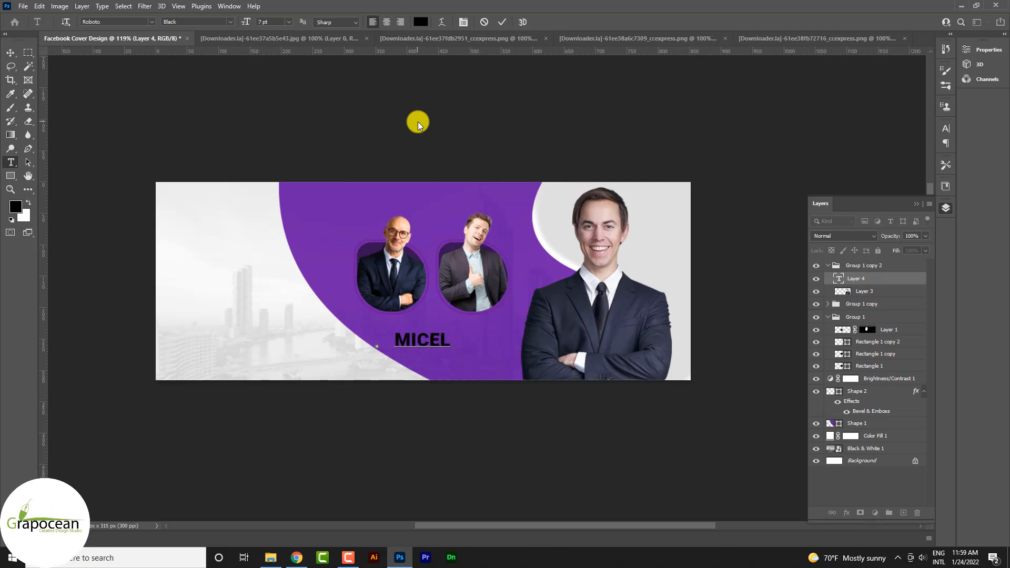
pyautogui.write(' D')
pyautogui.scroll(3, 400, 342)
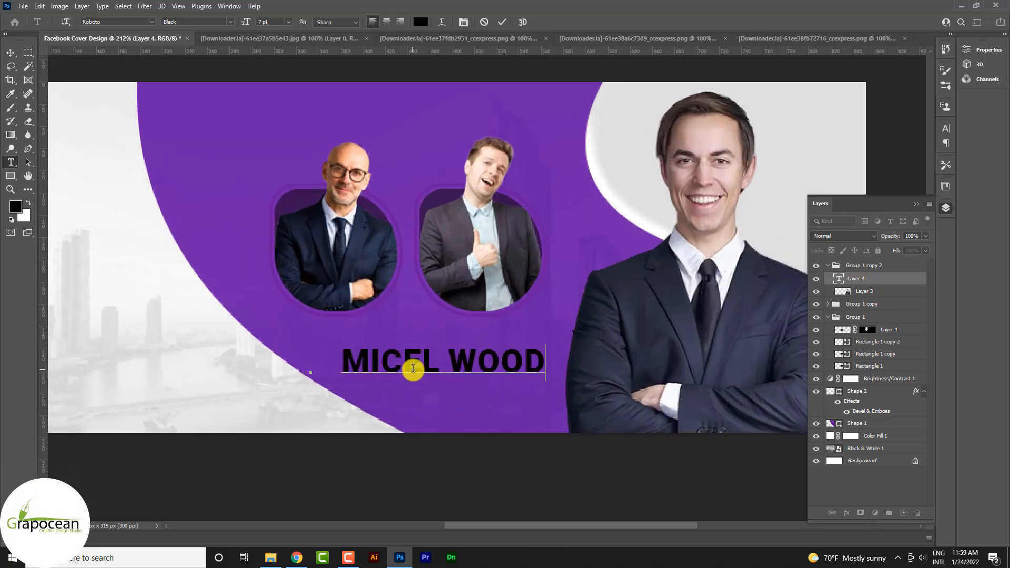
pyautogui.write('H')
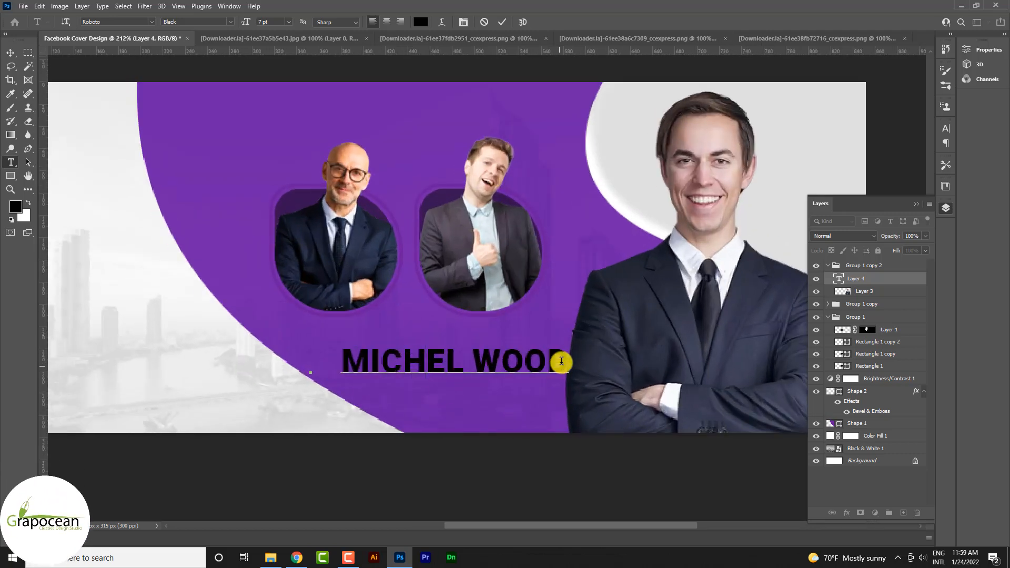
# Change the headline name's text colour to ffffff.
pyautogui.moveTo(559, 361); pyautogui.dragTo(228, 354)
pyautogui.click(421, 21)
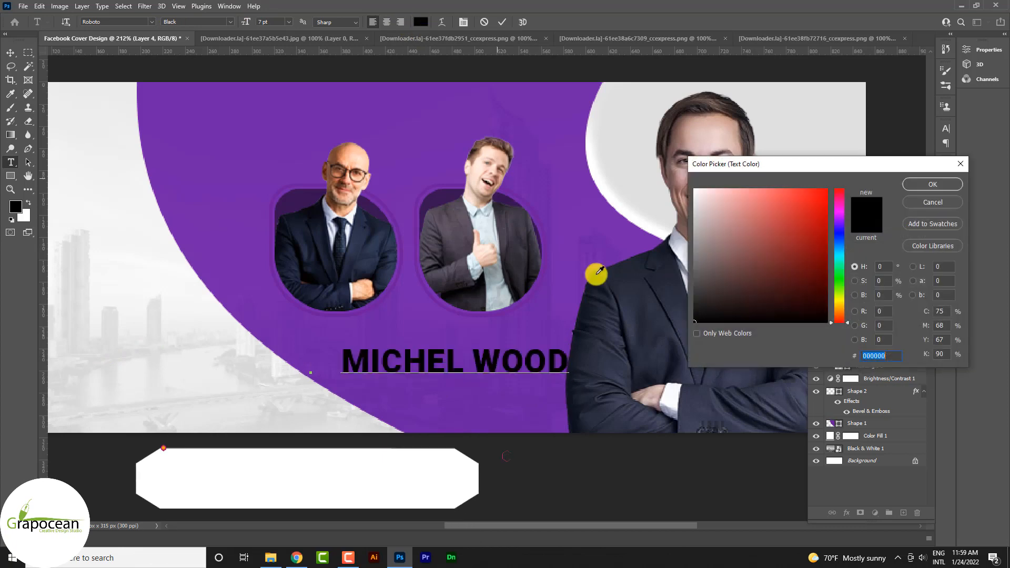
pyautogui.write('ffffff')
pyautogui.click(933, 184)
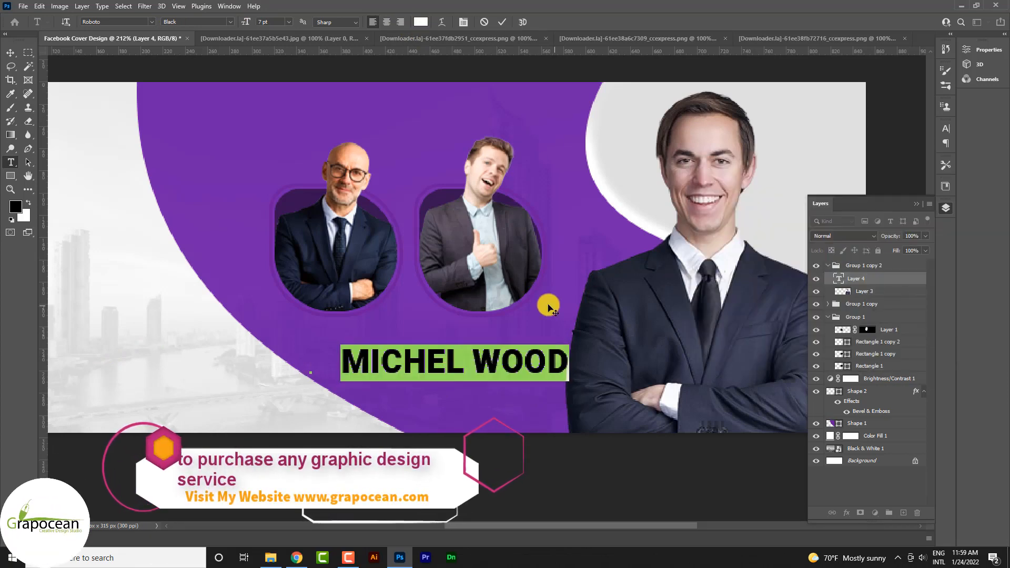
pyautogui.click(11, 52)
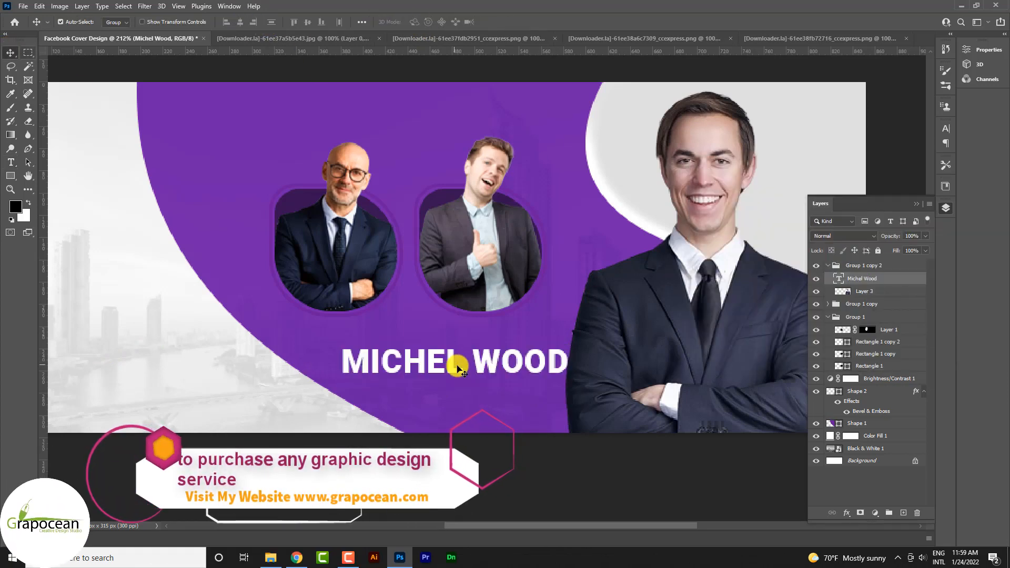
# Move the name text layer out of its group to the top of the stack and place the name above the two framed portraits.
pyautogui.moveTo(458, 361); pyautogui.dragTo(421, 347)
pyautogui.hotkey('ctrl', 'z')
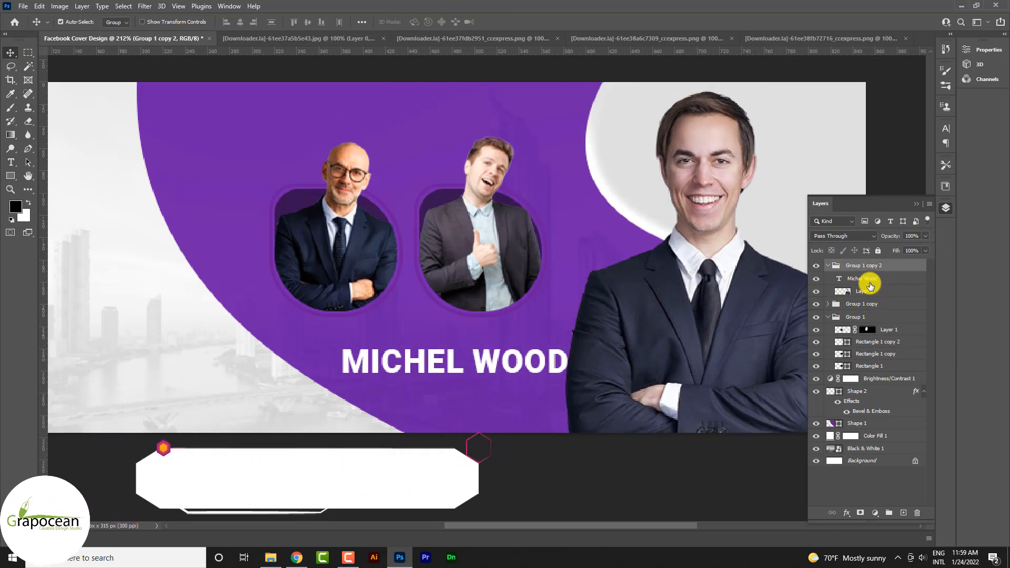
pyautogui.click(874, 278)
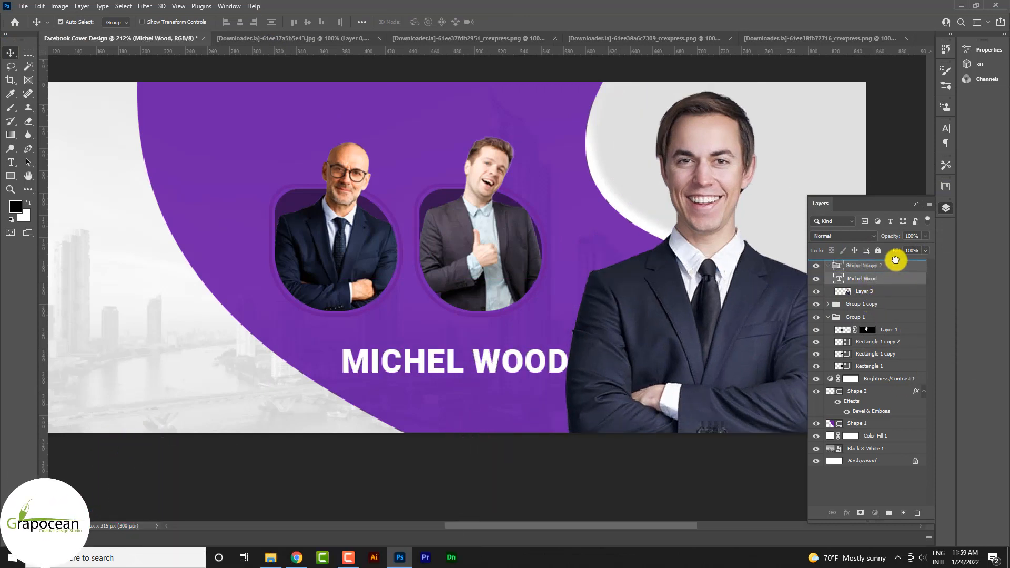
pyautogui.moveTo(896, 260); pyautogui.dragTo(894, 262)
pyautogui.moveTo(444, 361); pyautogui.dragTo(337, 122)
pyautogui.scroll(-3, 476, 229)
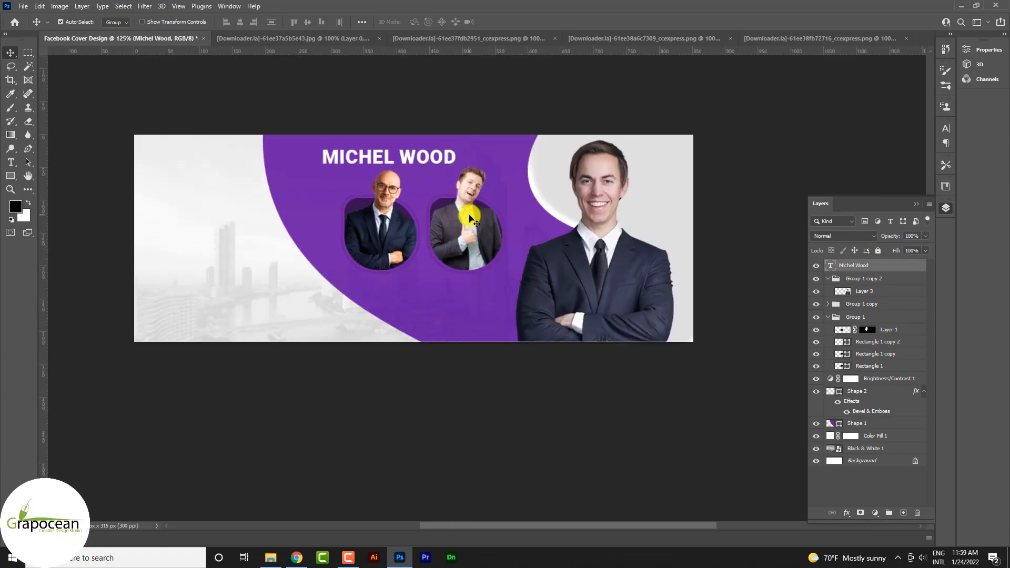
pyautogui.scroll(5, 456, 187)
pyautogui.moveTo(415, 141); pyautogui.dragTo(412, 140)
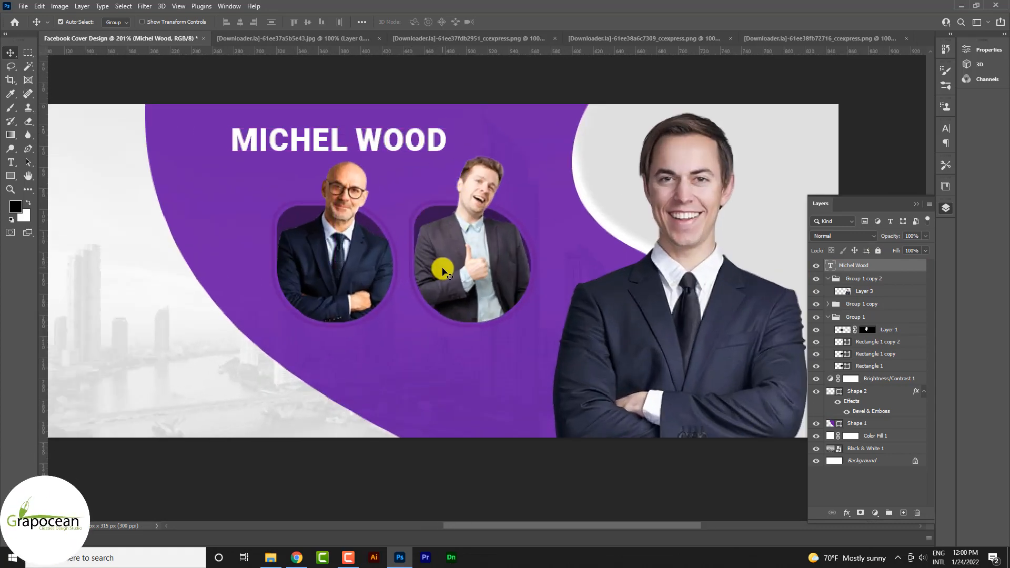
# Set the headline name's font size to 4 pt and move it below the first framed portrait.
pyautogui.click(11, 162)
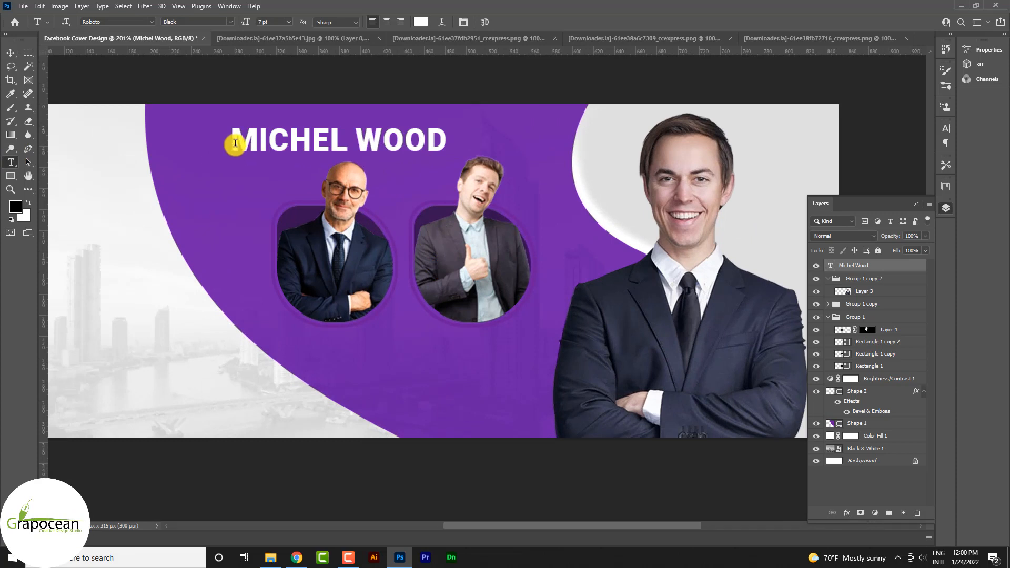
pyautogui.moveTo(235, 143); pyautogui.dragTo(516, 138)
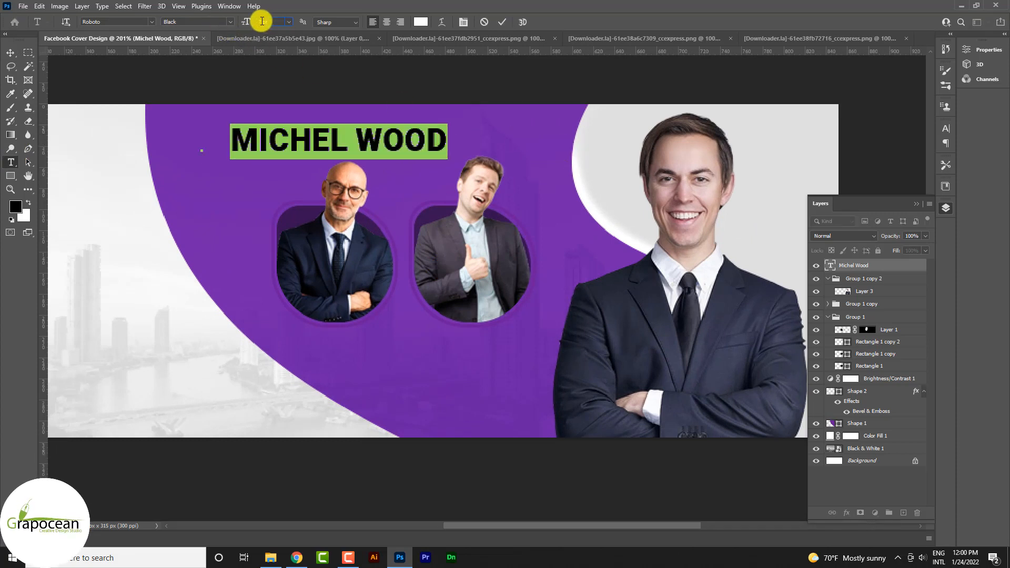
pyautogui.moveTo(245, 24); pyautogui.dragTo(240, 22)
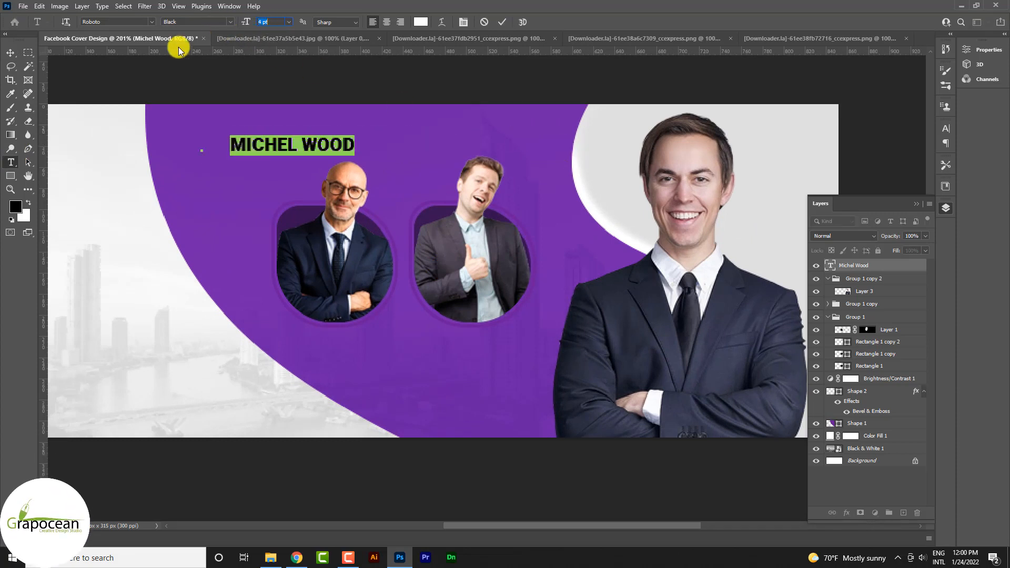
pyautogui.click(10, 54)
pyautogui.moveTo(318, 144); pyautogui.dragTo(358, 353)
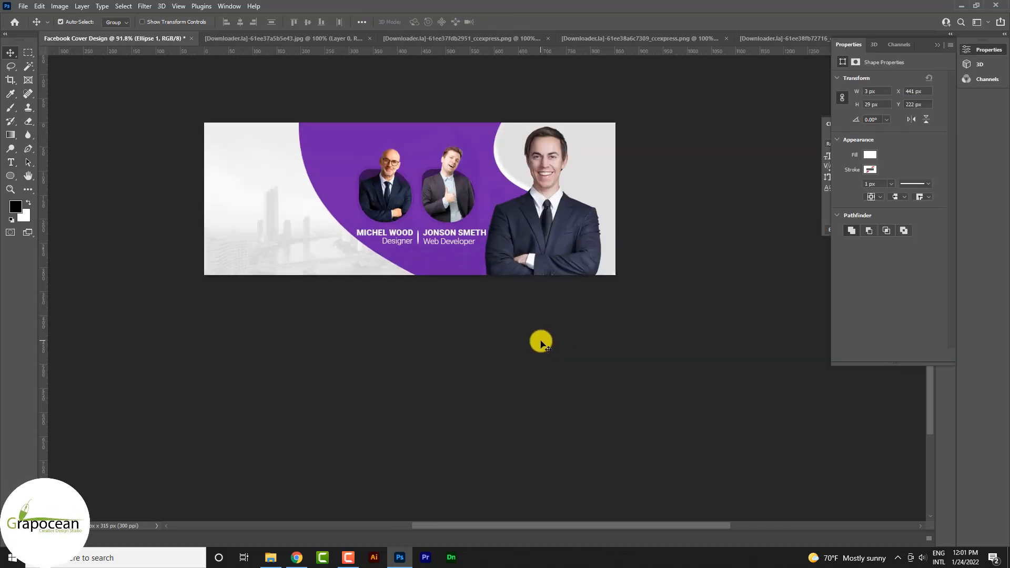
# Duplicate the first speaker's name above the portraits and set the copy's font size to 4*1.618 pt.
pyautogui.scroll(3, 298, 183)
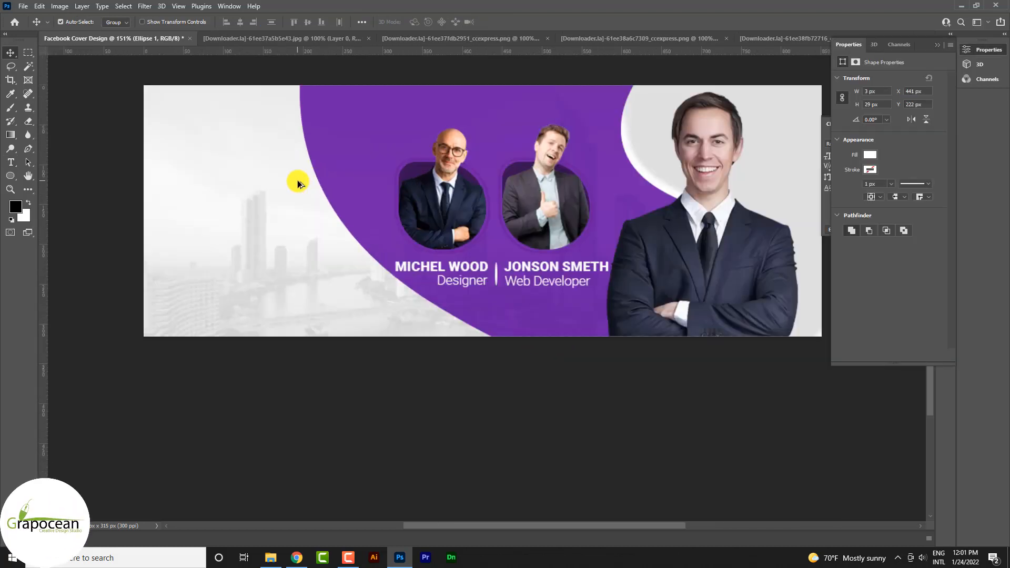
pyautogui.moveTo(470, 268); pyautogui.dragTo(393, 106)
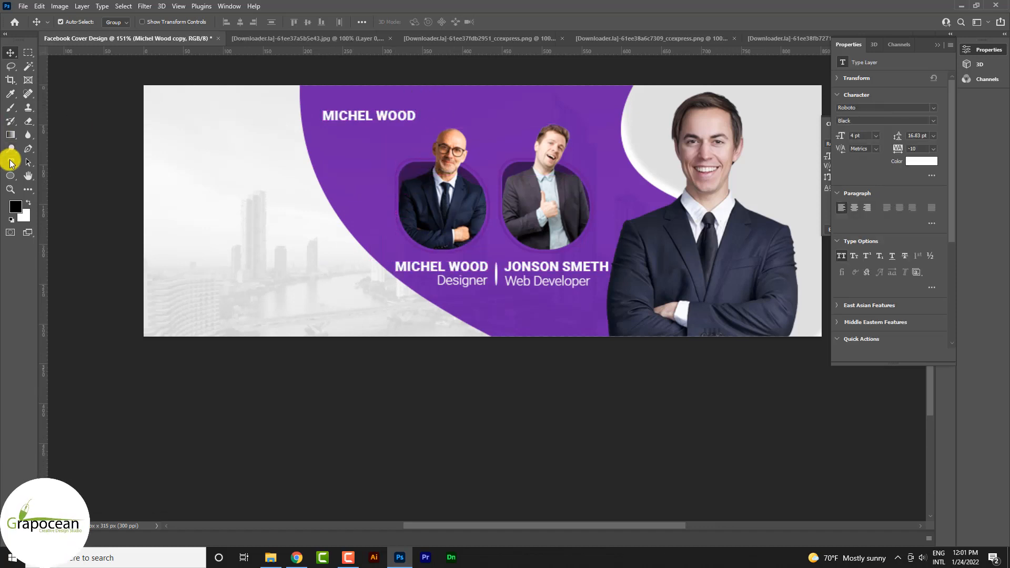
pyautogui.click(11, 162)
pyautogui.tripleClick(389, 114)
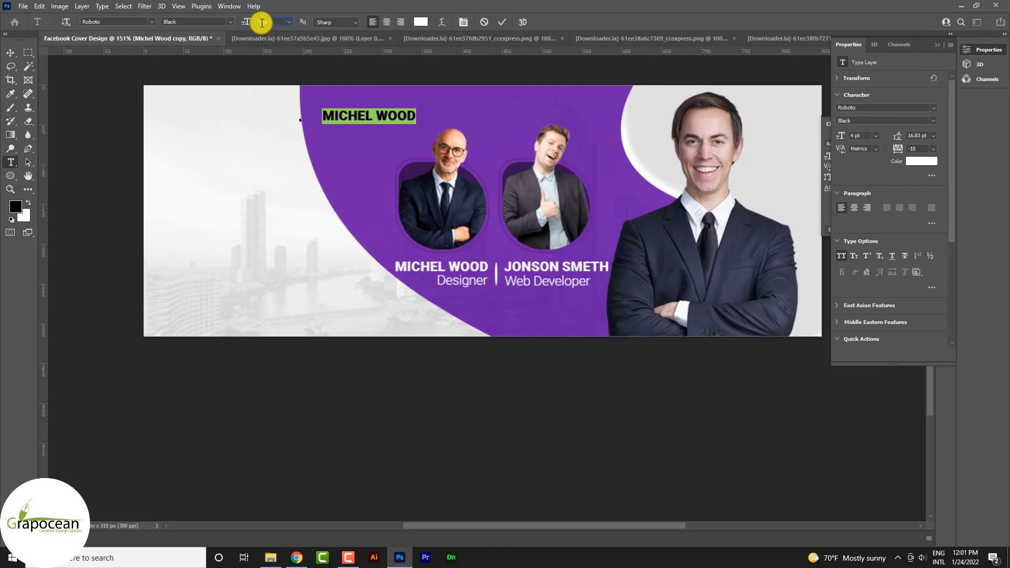
pyautogui.write('*1.618')
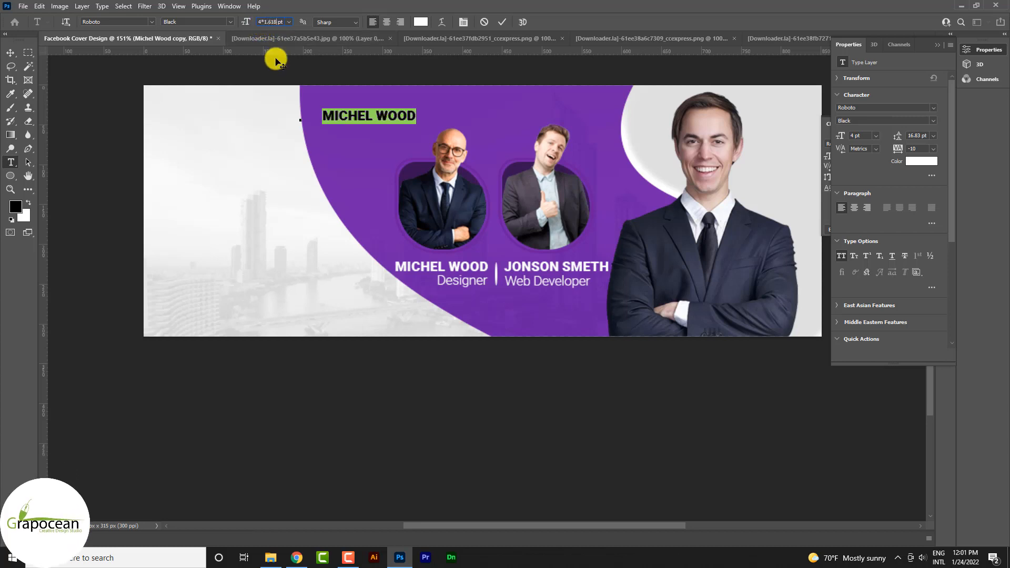
pyautogui.press('Return')
# Replace the duplicated name above the portraits with the heading OUR SPEAKERS.
pyautogui.write('O')
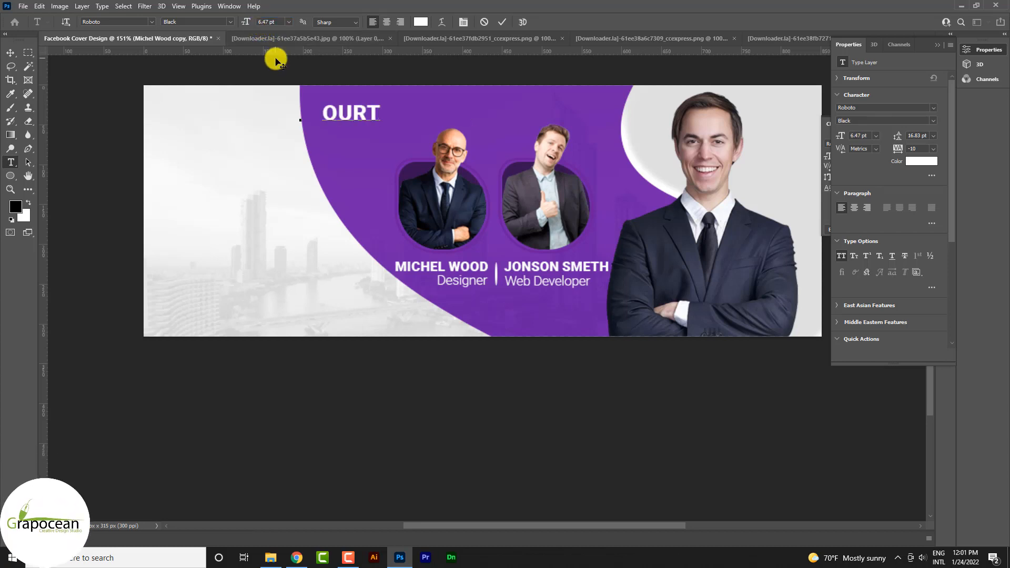
pyautogui.write('UR SPEA')
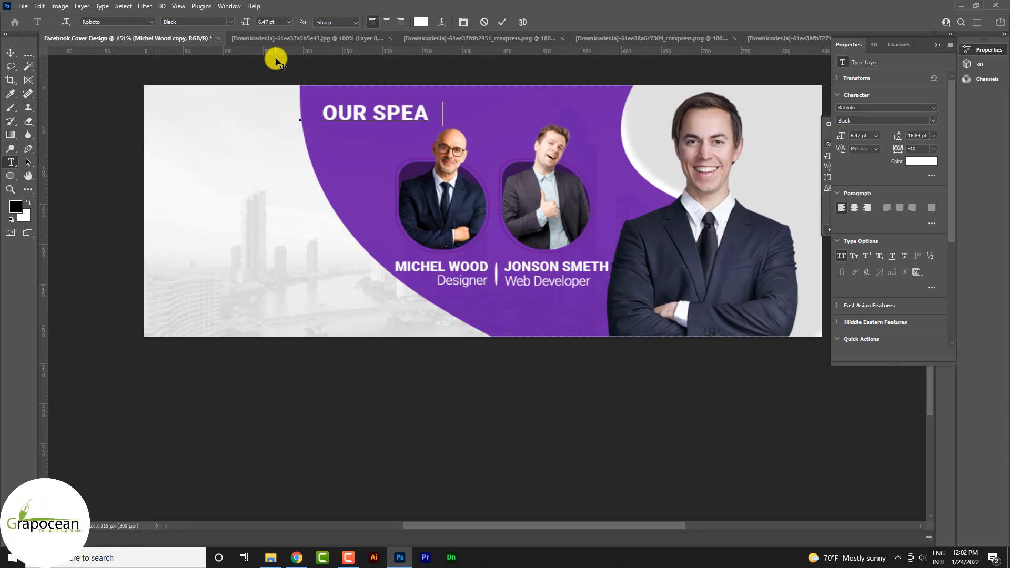
pyautogui.write('KERS')
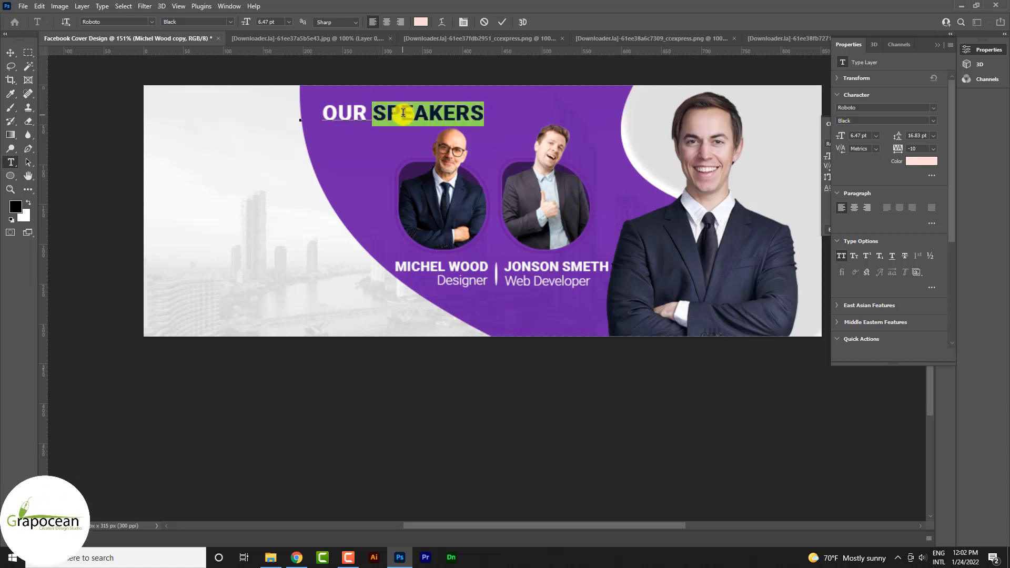
# Change the colour of the word SPEAKERS to the bright blue 2979FF.
pyautogui.click(421, 22)
pyautogui.click(839, 243)
pyautogui.moveTo(812, 212); pyautogui.dragTo(810, 189)
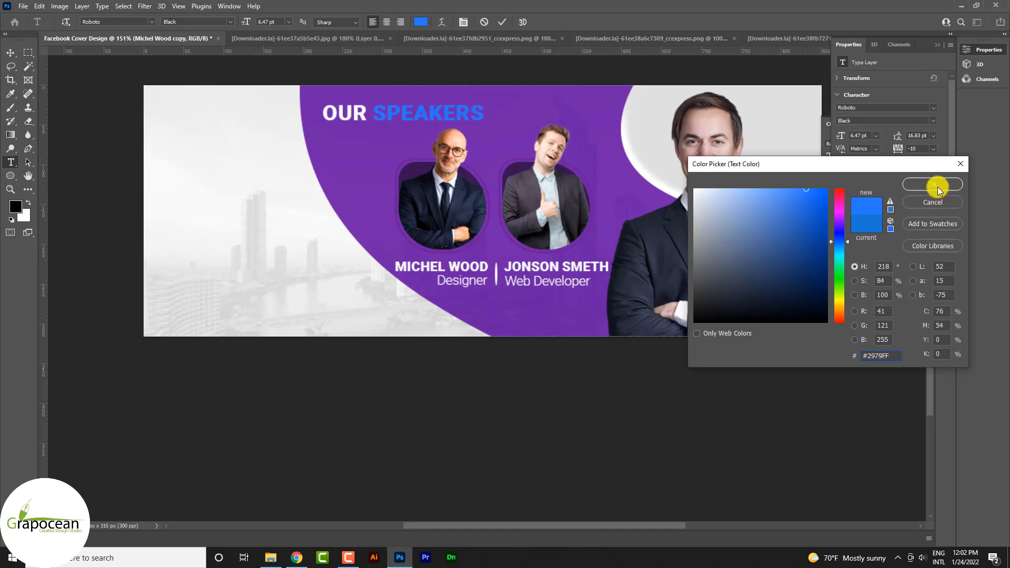
pyautogui.click(936, 187)
pyautogui.click(20, 52)
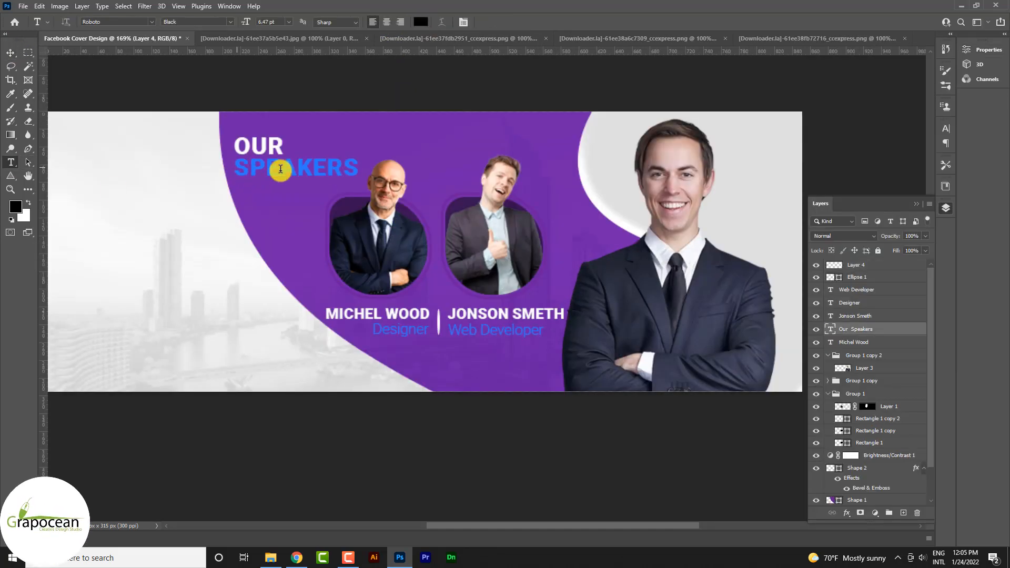
# Change the font of the word SPEAKERS to Anton.
pyautogui.doubleClick(308, 168)
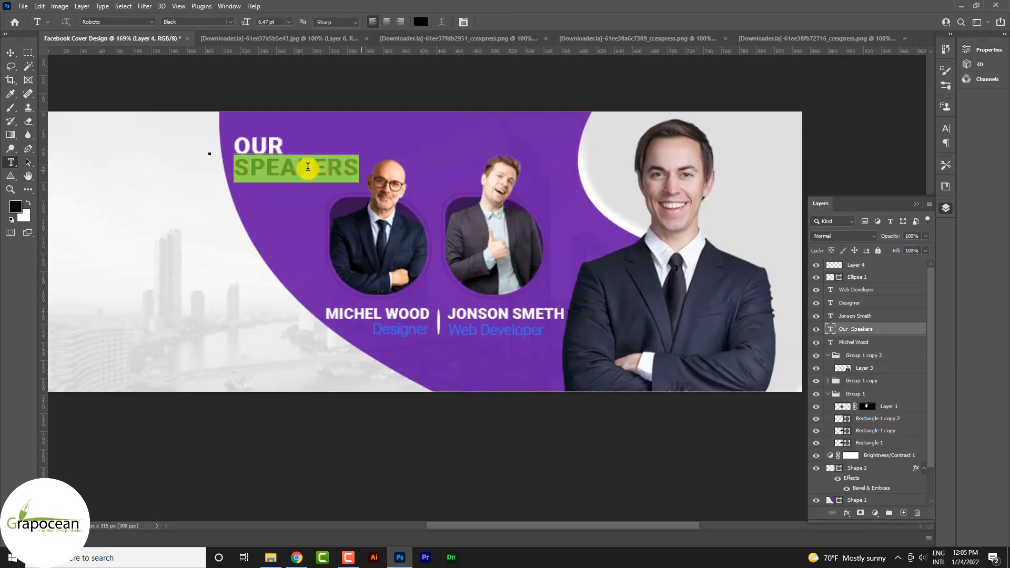
pyautogui.click(147, 21)
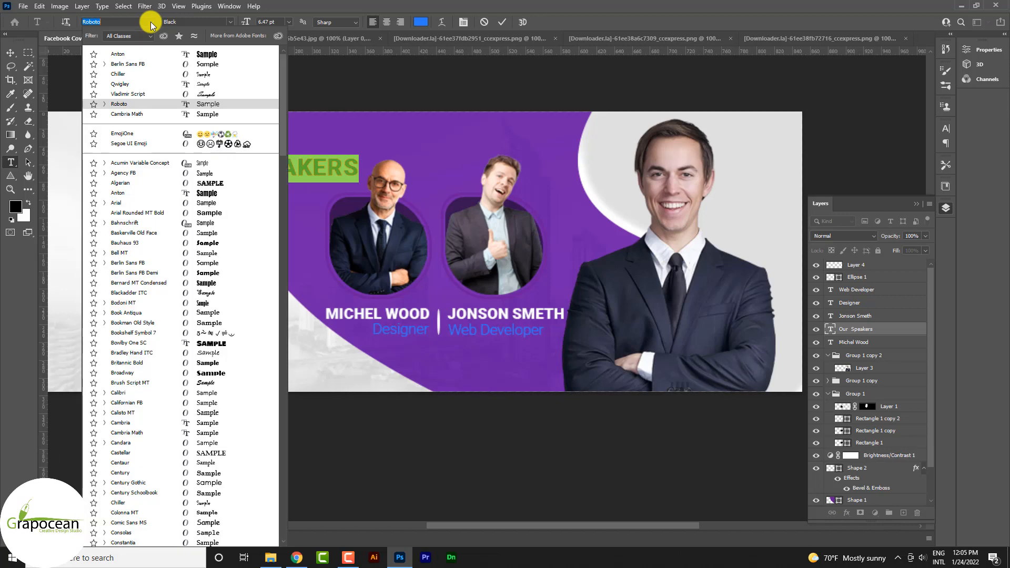
pyautogui.click(184, 53)
# Set the word OUR to Roboto Regular and shift the heading about 16 px right and 6 px down.
pyautogui.moveTo(281, 145); pyautogui.dragTo(225, 146)
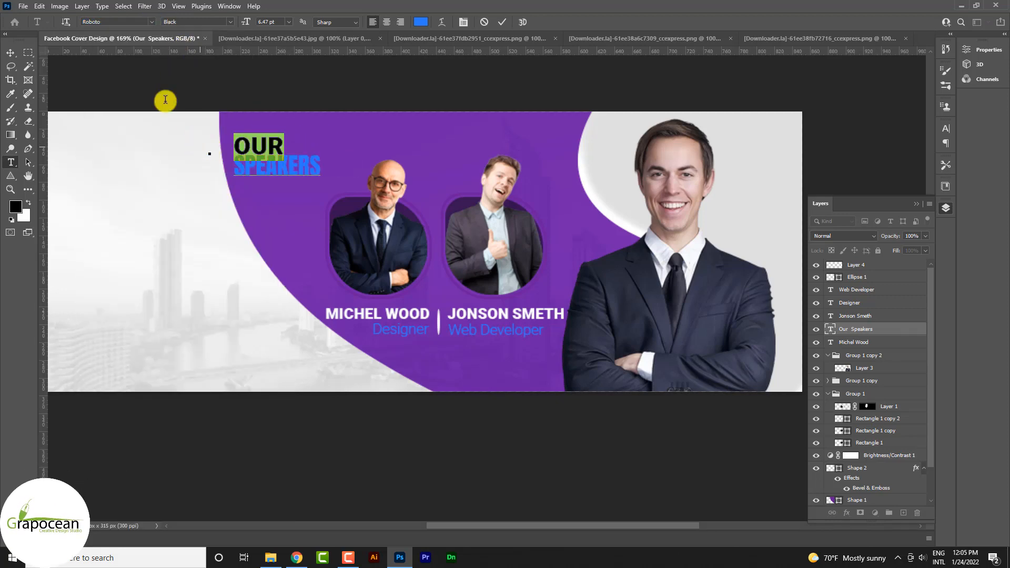
pyautogui.click(151, 21)
pyautogui.click(227, 21)
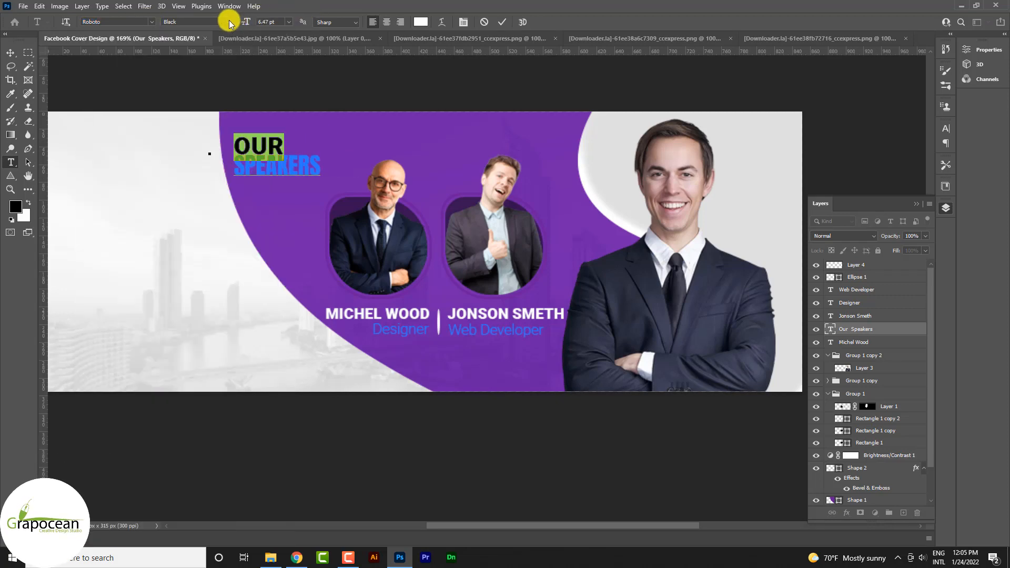
pyautogui.click(228, 22)
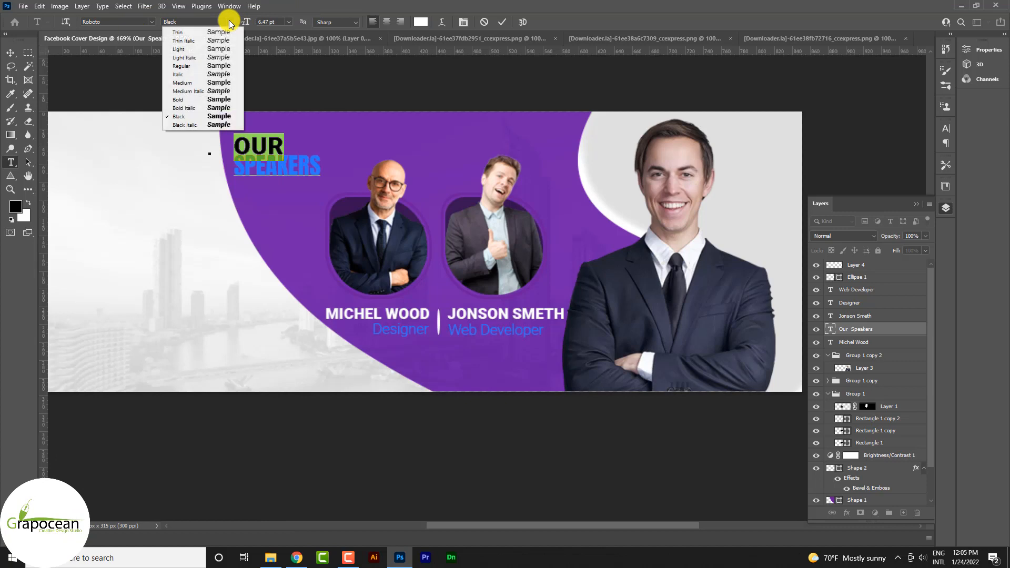
pyautogui.click(214, 67)
pyautogui.click(7, 53)
pyautogui.moveTo(304, 173); pyautogui.dragTo(311, 173)
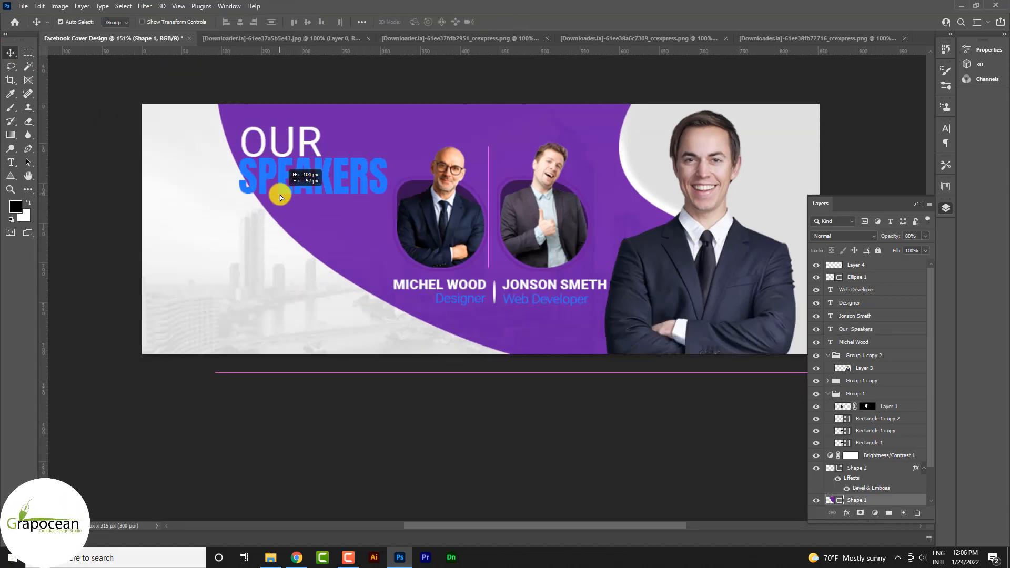
# Move the purple curved shape about 49 px right and 58 px down, and lower the OUR SPEAKERS heading beside the portraits.
pyautogui.moveTo(273, 194); pyautogui.dragTo(351, 275)
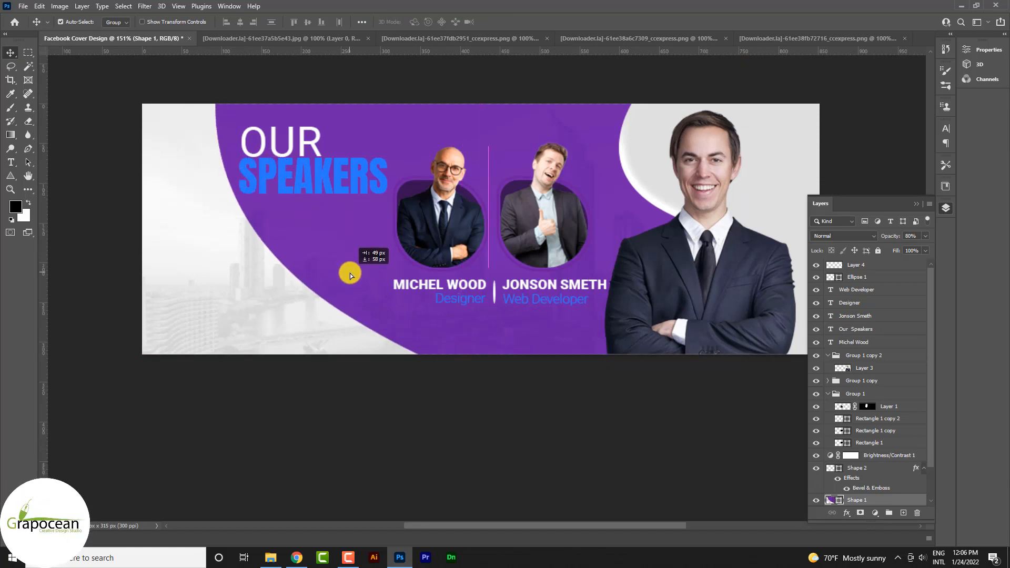
pyautogui.moveTo(355, 184); pyautogui.dragTo(352, 214)
pyautogui.scroll(-7, 435, 308)
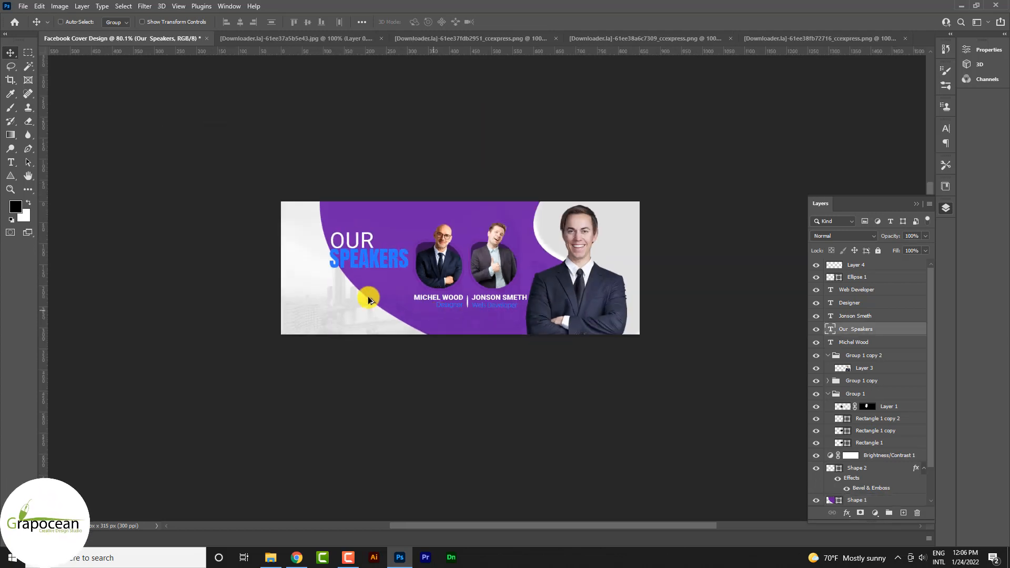
pyautogui.scroll(11, 368, 292)
pyautogui.moveTo(412, 276); pyautogui.dragTo(418, 254)
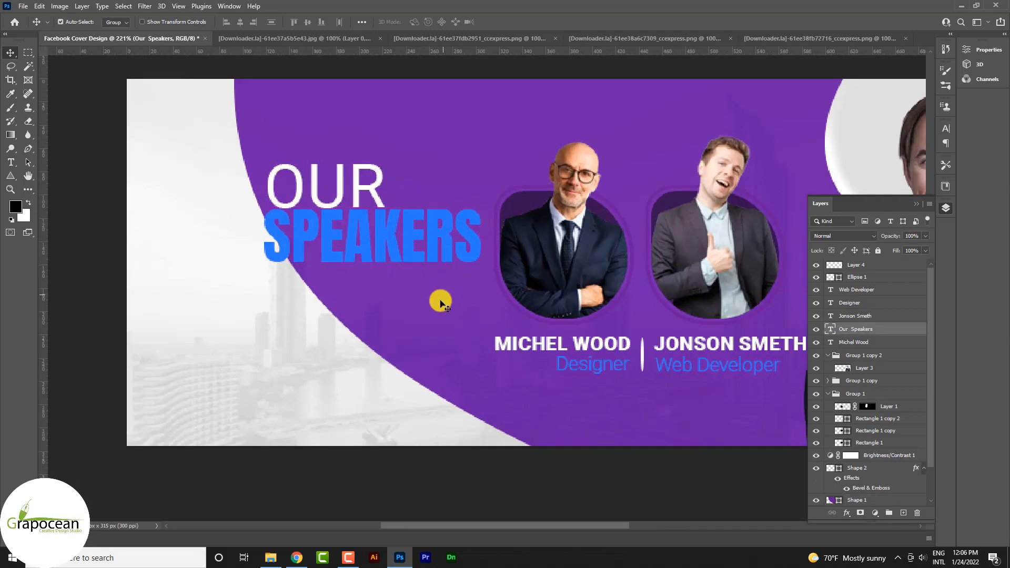
# Kern the start of OUR to line up with SPEAKERS and tighten the letter spacing of OUR.
pyautogui.click(10, 162)
pyautogui.moveTo(270, 195); pyautogui.dragTo(366, 197)
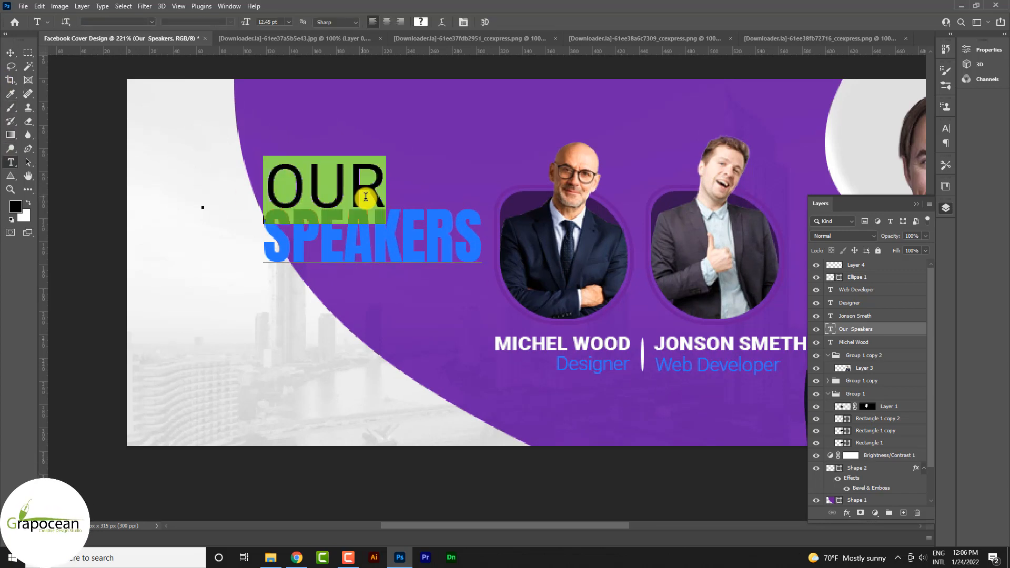
pyautogui.click(273, 191)
pyautogui.hotkey('alt', 'Left')
pyautogui.hotkey('alt', 'Left')
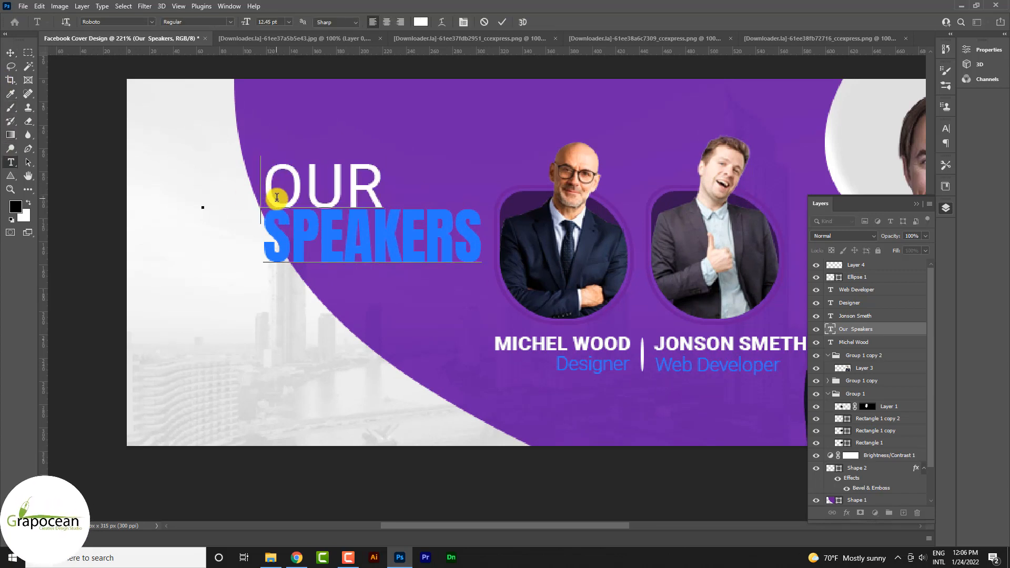
pyautogui.moveTo(382, 186); pyautogui.dragTo(269, 185)
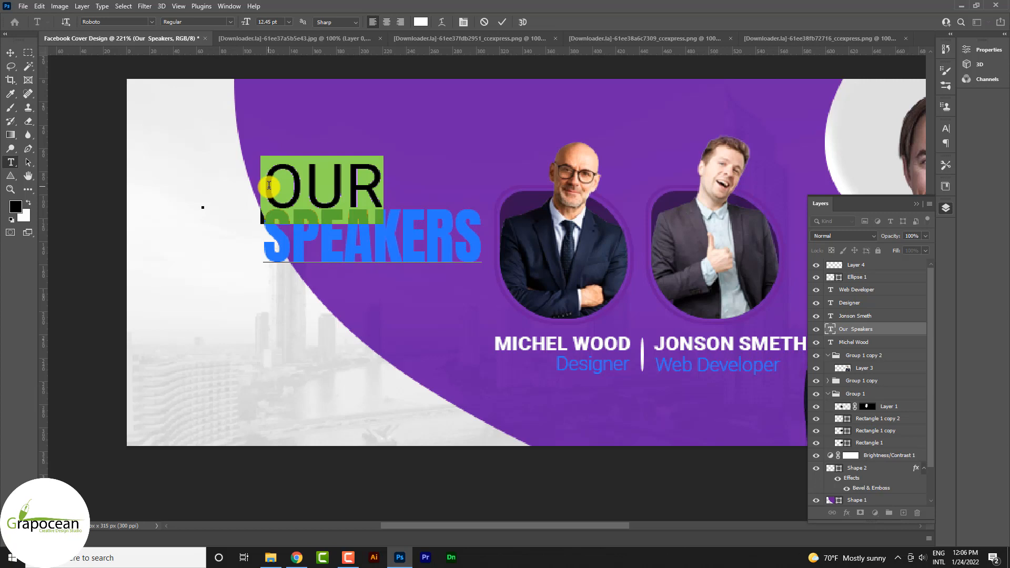
pyautogui.hotkey('alt', 'Left')
pyautogui.hotkey('alt', 'Left')
pyautogui.click(11, 53)
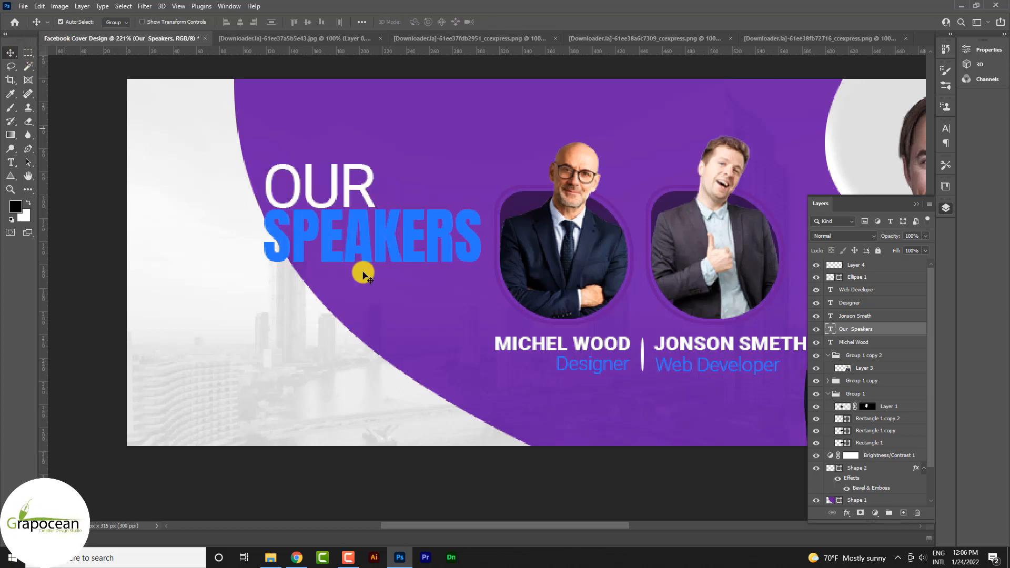
pyautogui.scroll(-6, 422, 316)
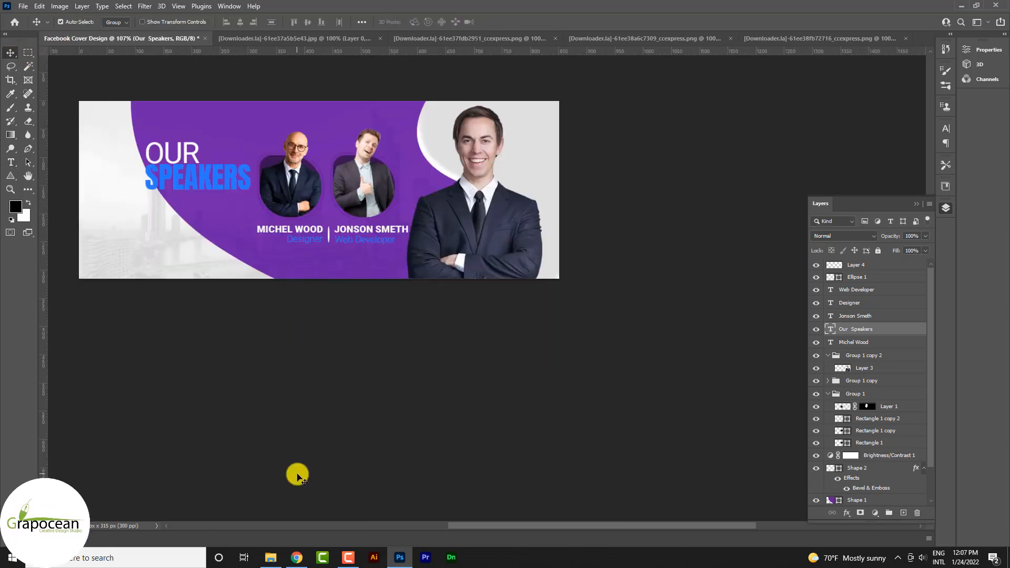
# Close the skyline and portrait source images without saving, keeping only the Facebook cover open.
pyautogui.click(379, 38)
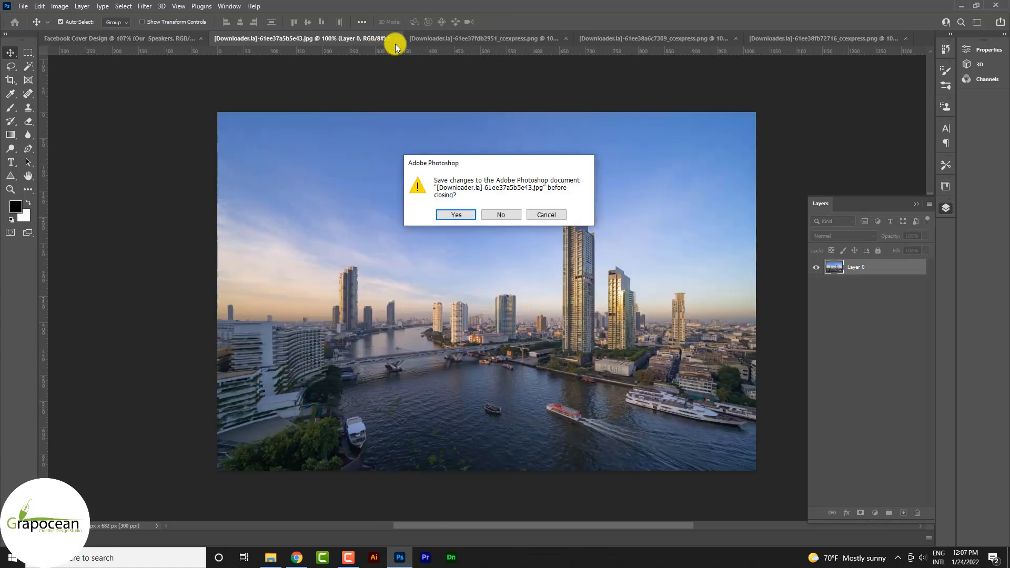
pyautogui.click(499, 216)
pyautogui.click(423, 39)
pyautogui.click(423, 39)
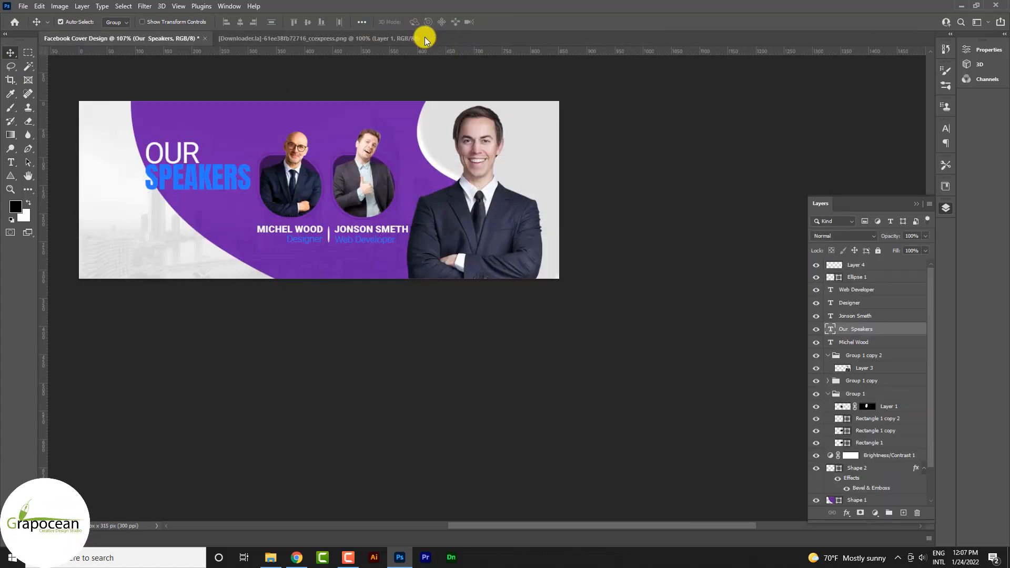
pyautogui.click(425, 39)
# Create a new 1500 x 1500 px document at 300 ppi with a white background.
pyautogui.click(23, 6)
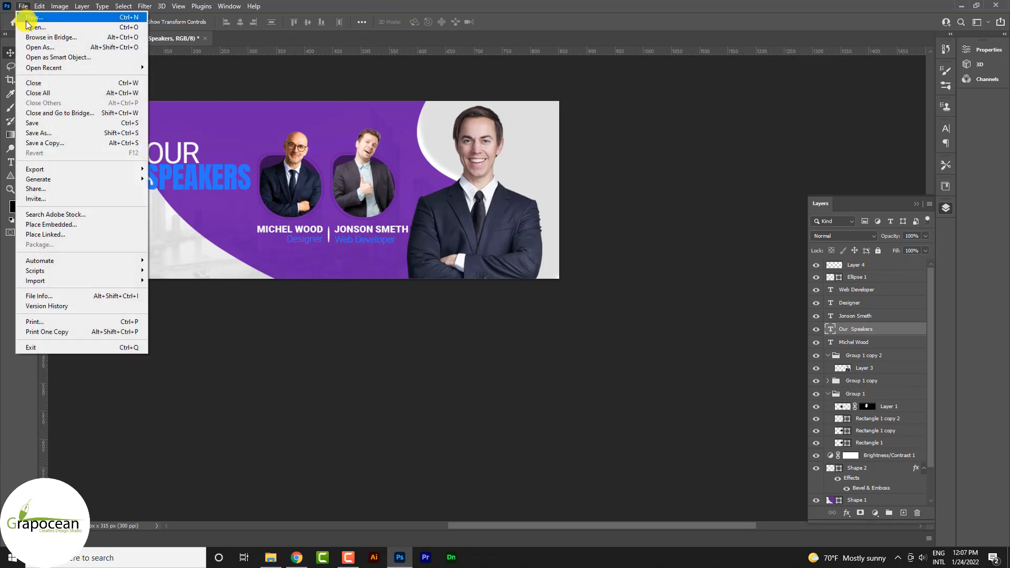
pyautogui.click(26, 20)
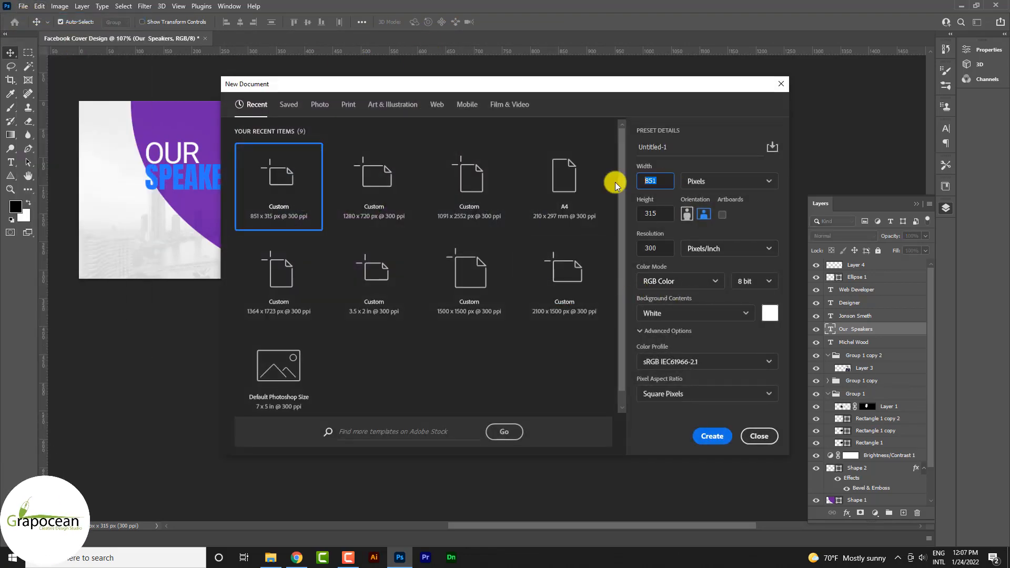
pyautogui.write('1500')
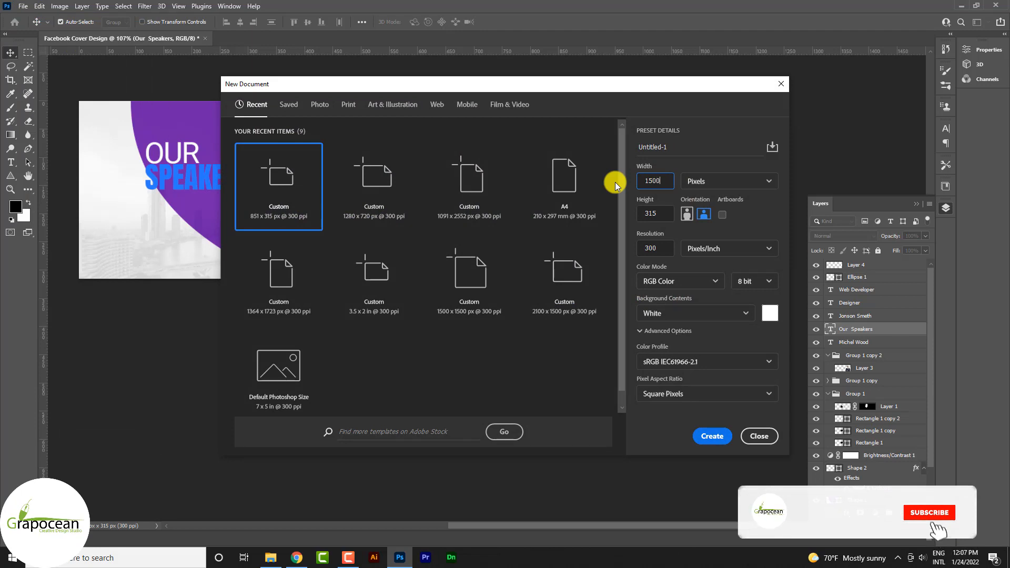
pyautogui.press('Tab')
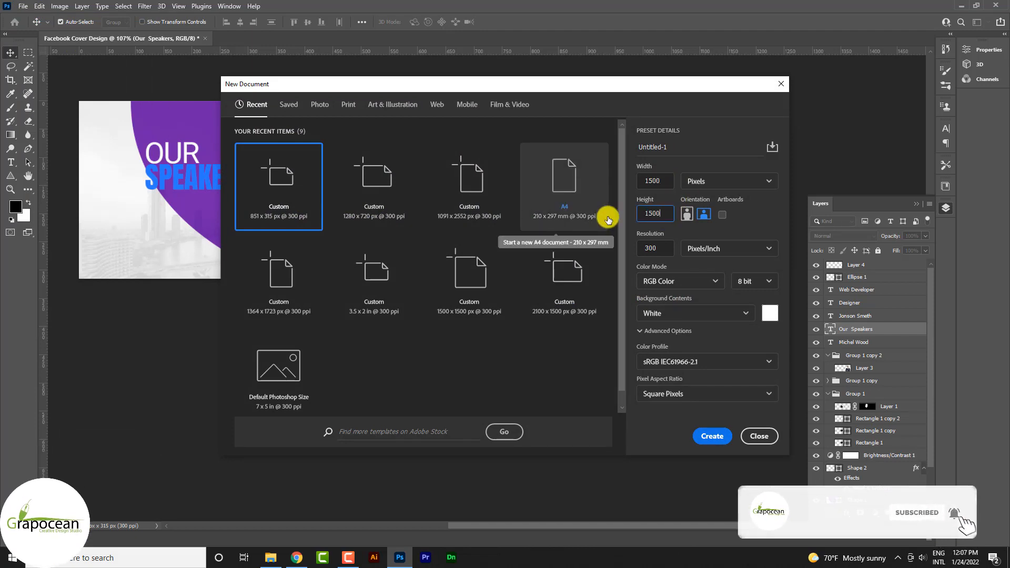
pyautogui.press('Return')
# Draw a triangle about 284 x 246 px near the canvas centre and fill it with the dark recently used color.
pyautogui.click(11, 176)
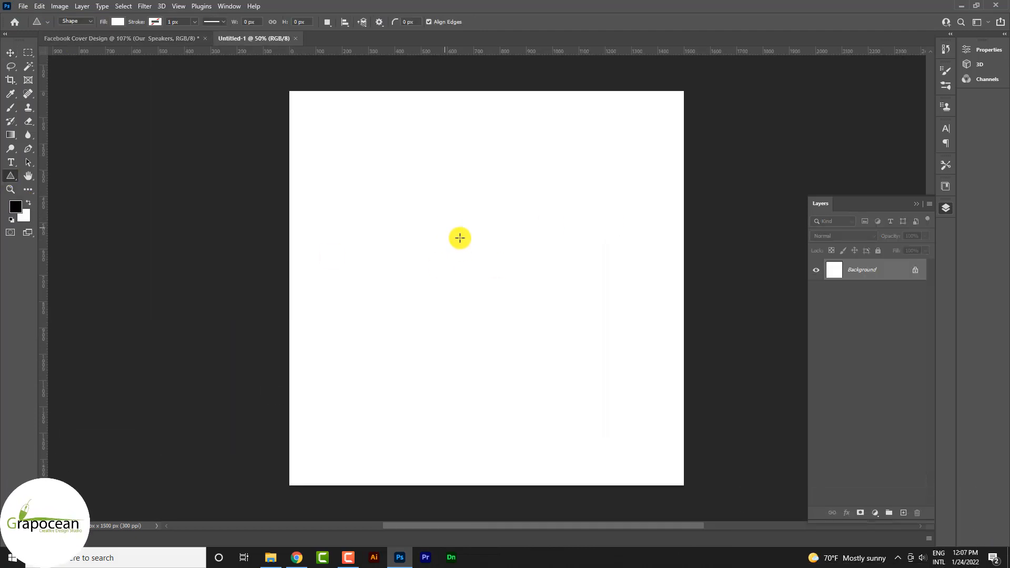
pyautogui.moveTo(460, 238); pyautogui.dragTo(531, 313)
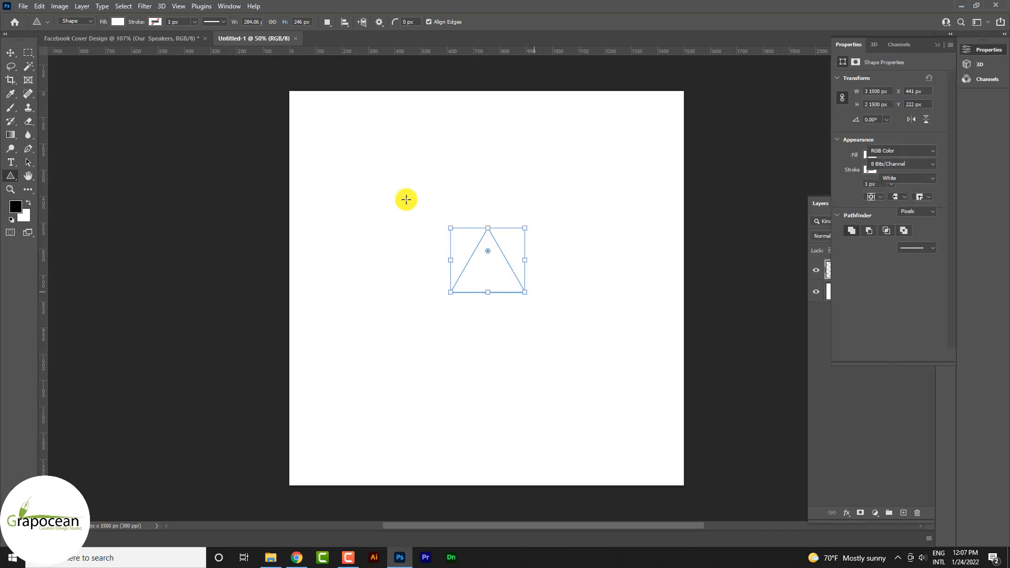
pyautogui.click(117, 22)
pyautogui.click(53, 78)
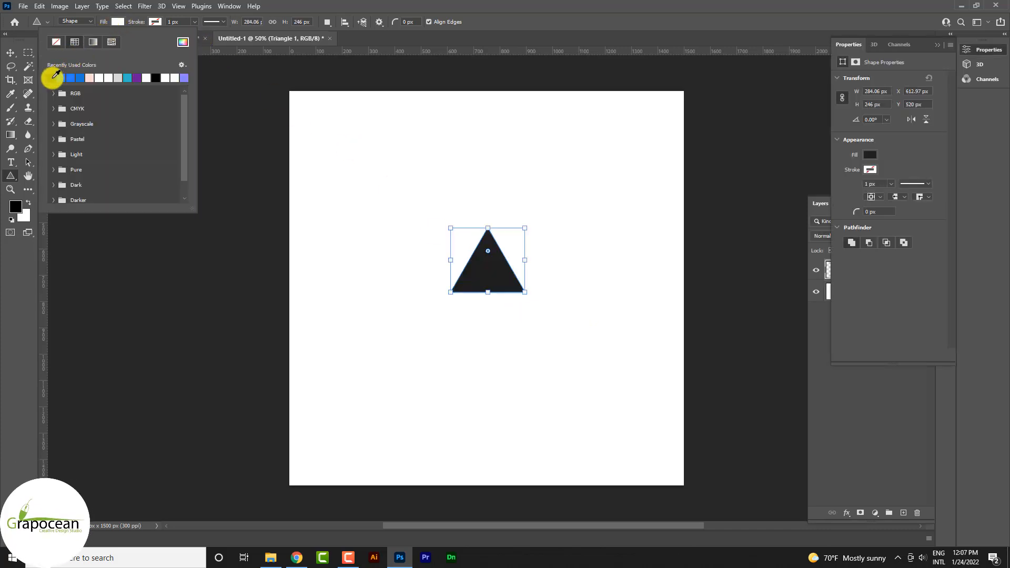
# Hide the white background layer and move the triangle to the centre of the canvas.
pyautogui.click(12, 57)
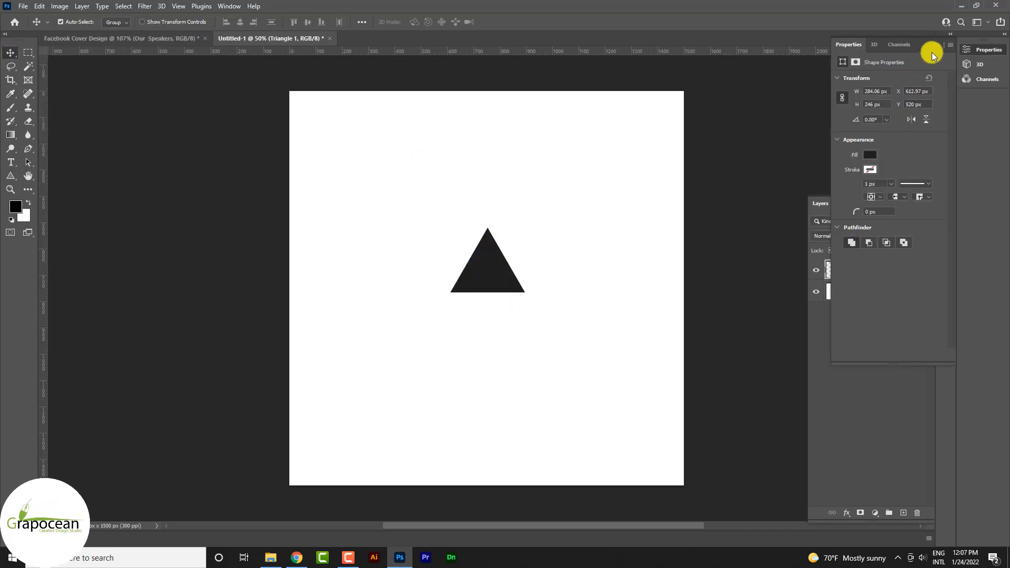
pyautogui.click(951, 34)
pyautogui.click(816, 292)
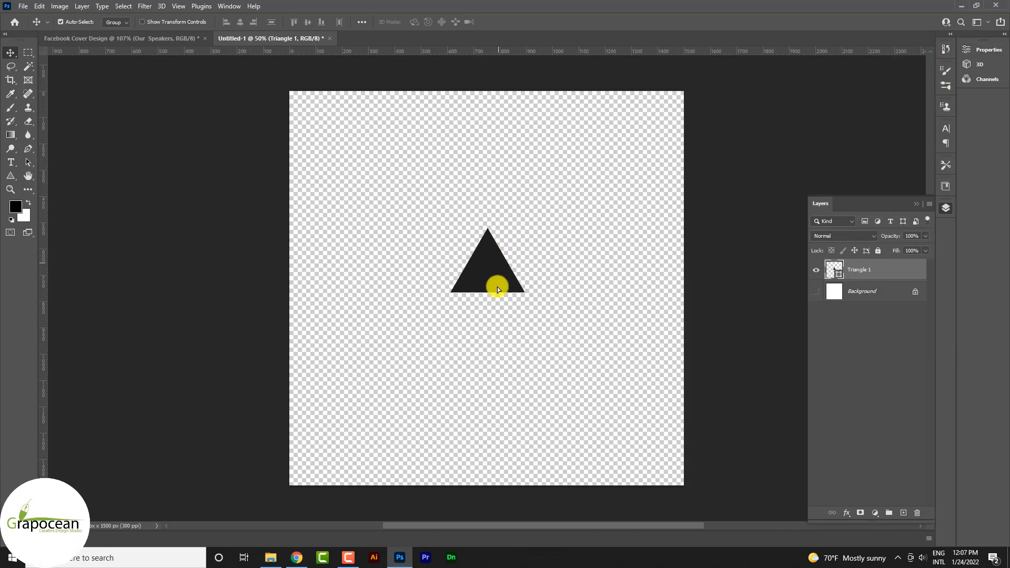
pyautogui.moveTo(497, 287); pyautogui.dragTo(497, 288)
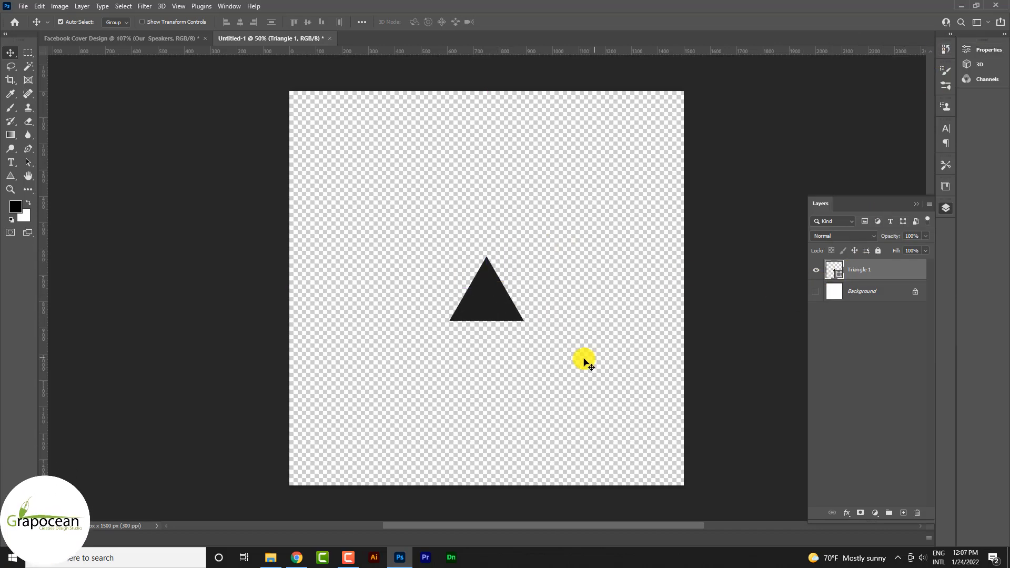
# Define the triangle as a brush preset named Sampled Brush 4.
pyautogui.click(21, 6)
pyautogui.click(21, 6)
pyautogui.click(40, 5)
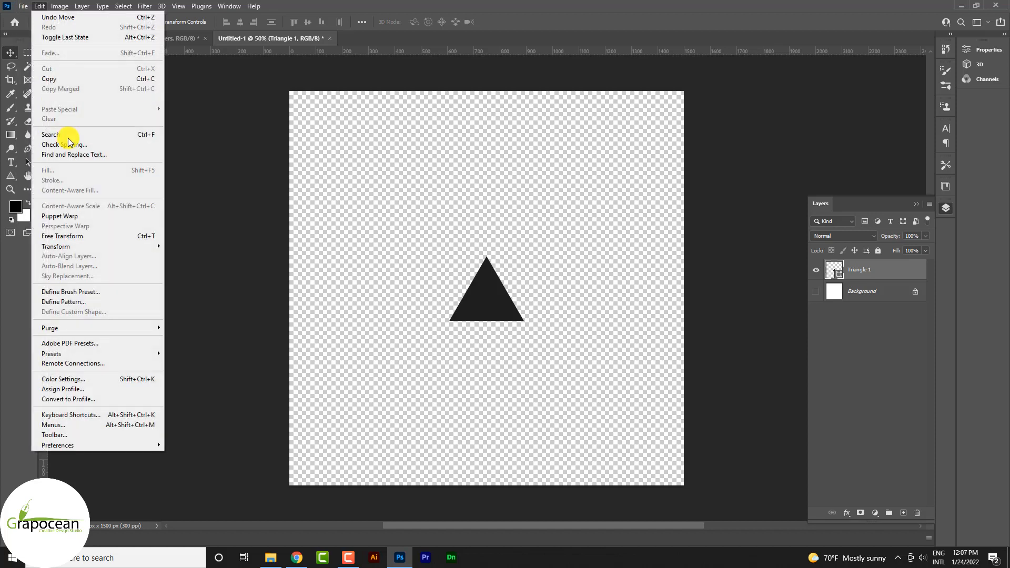
pyautogui.click(105, 292)
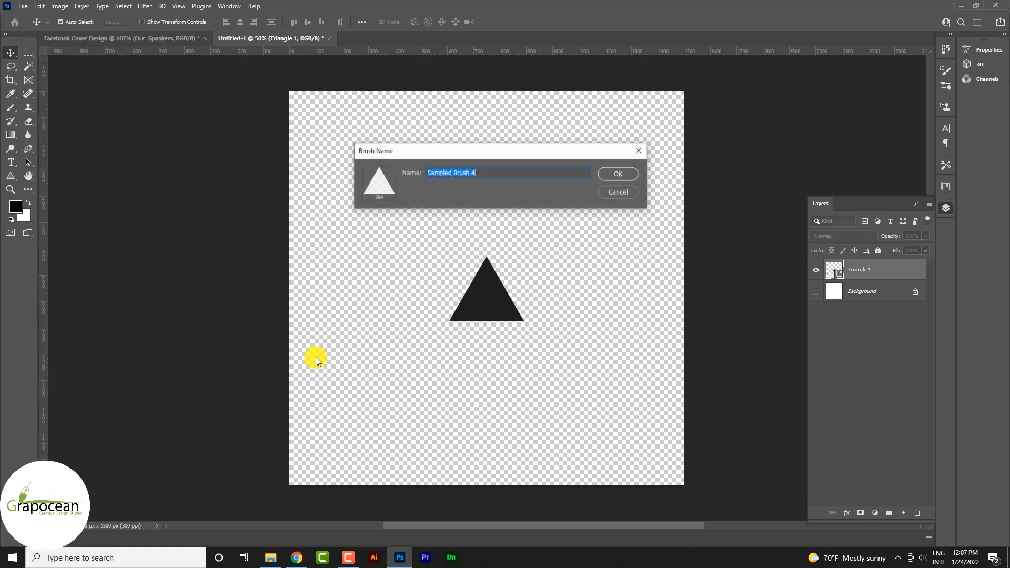
pyautogui.click(619, 173)
# Return to the Facebook cover document and add a new empty layer above Layer 4.
pyautogui.click(111, 39)
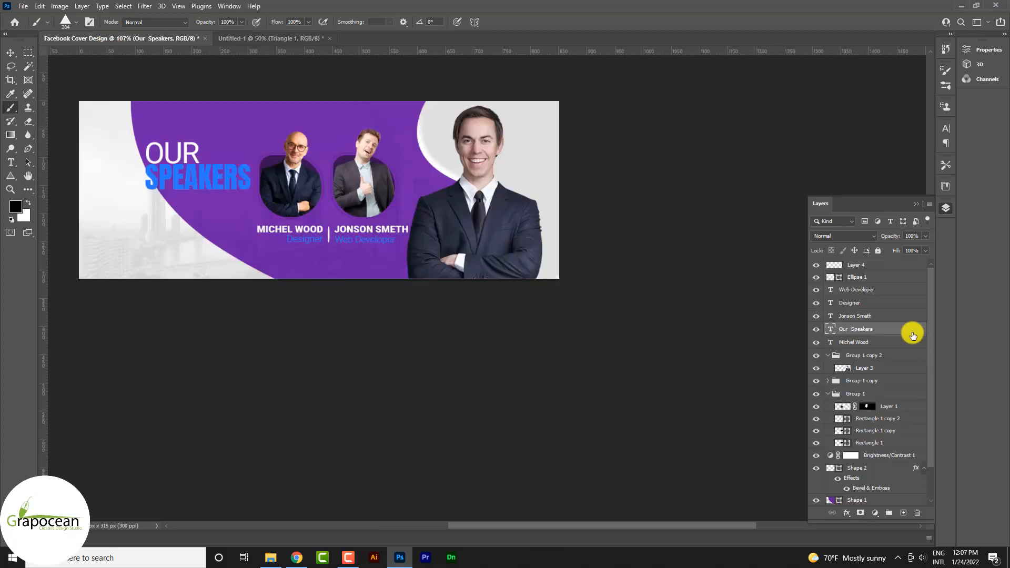
pyautogui.click(858, 267)
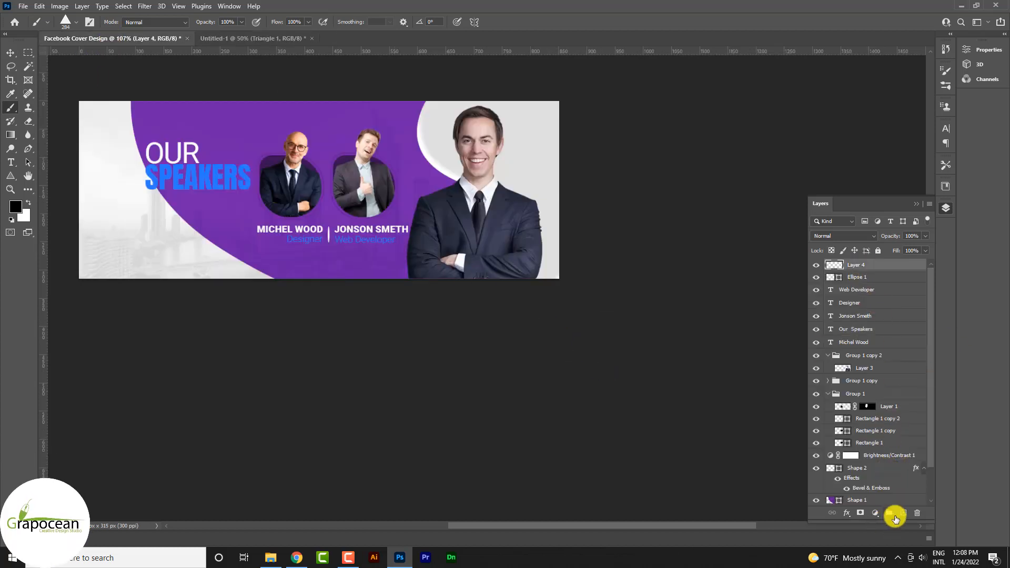
pyautogui.click(901, 515)
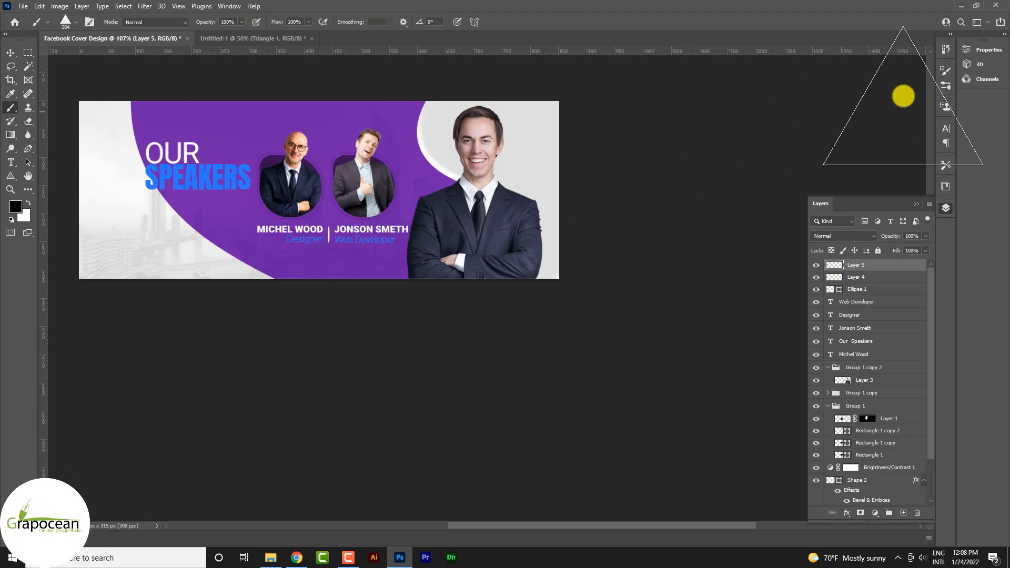
# Enable Shape Dynamics for the triangle brush with 100% size jitter, 45% angle jitter, 100% roundness jitter and 1% minimum roundness.
pyautogui.click(229, 6)
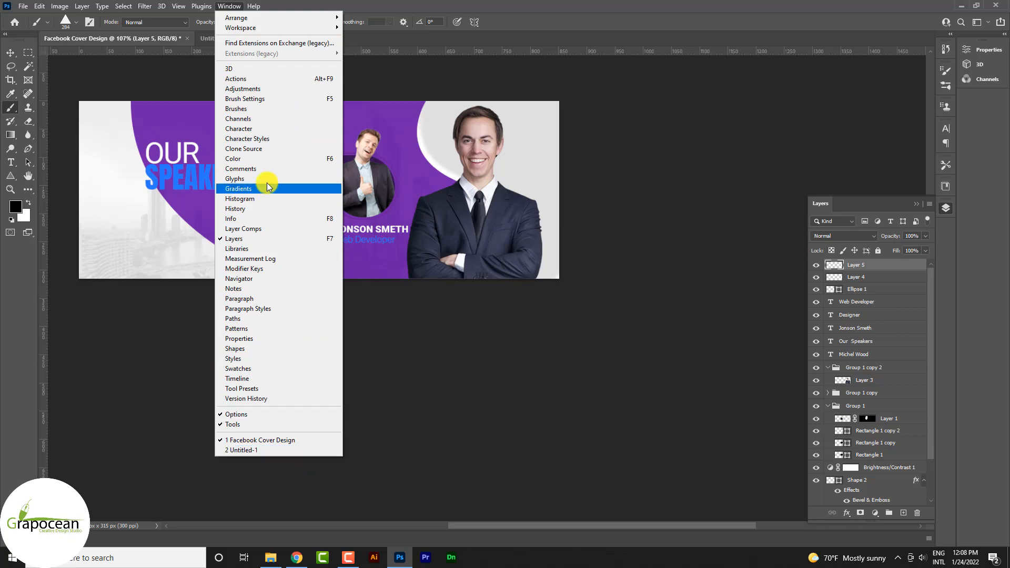
pyautogui.click(275, 99)
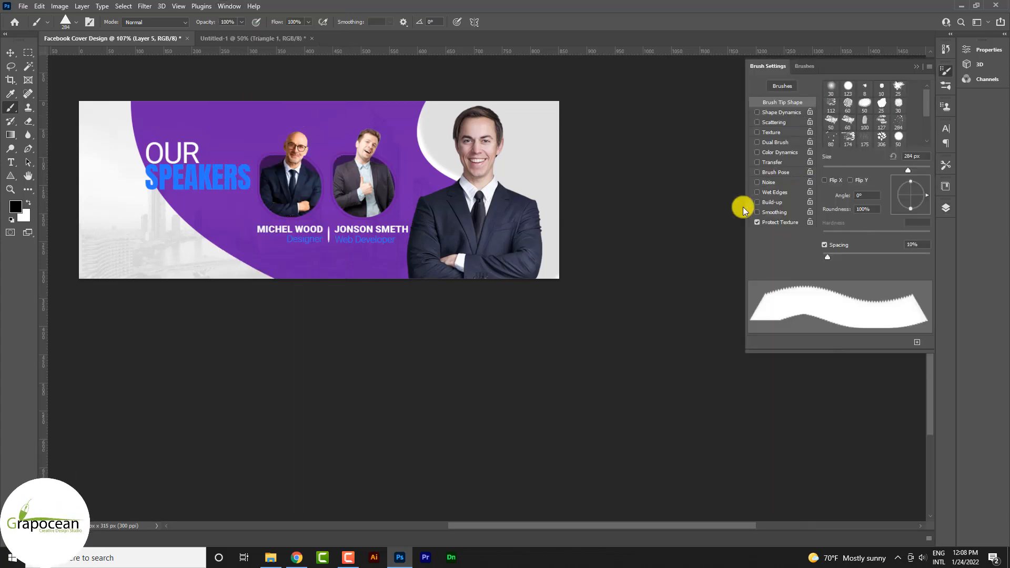
pyautogui.click(781, 112)
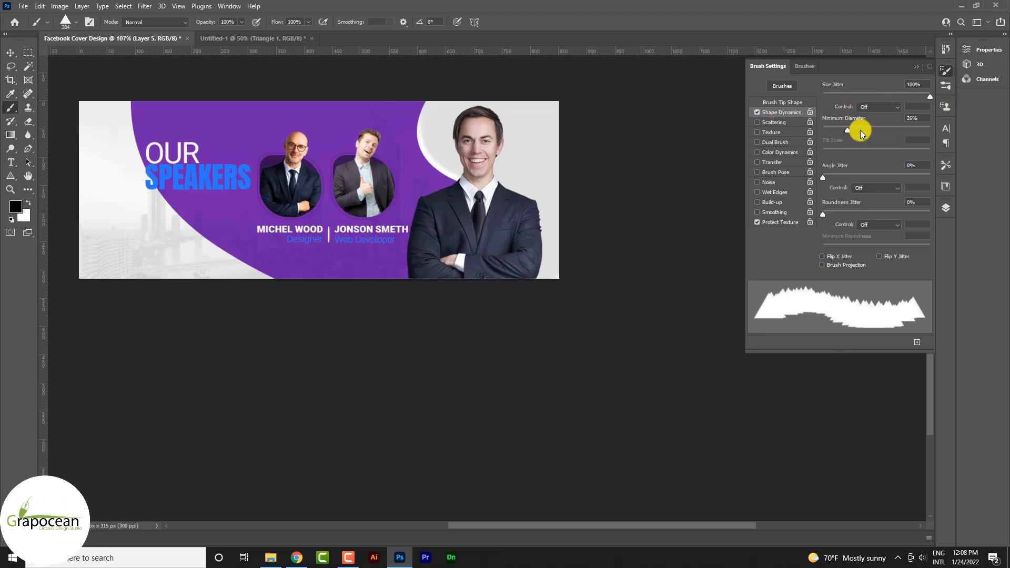
pyautogui.moveTo(824, 179)
pyautogui.mouseDown()
pyautogui.moveTo(929, 176)
pyautogui.moveTo(872, 177)
pyautogui.mouseUp()
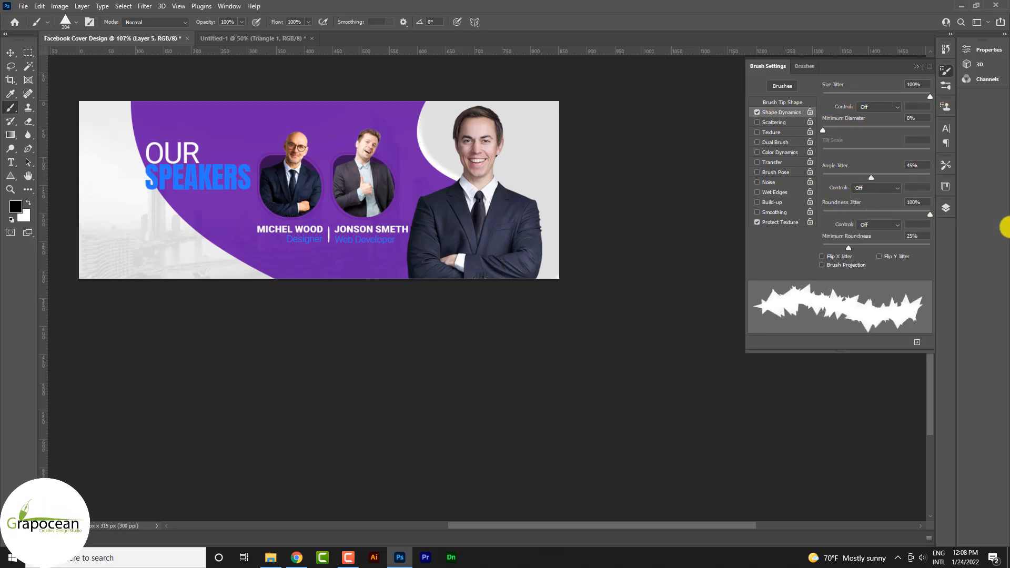
pyautogui.moveTo(848, 248)
pyautogui.mouseDown()
pyautogui.moveTo(914, 246)
pyautogui.moveTo(823, 248)
pyautogui.mouseUp()
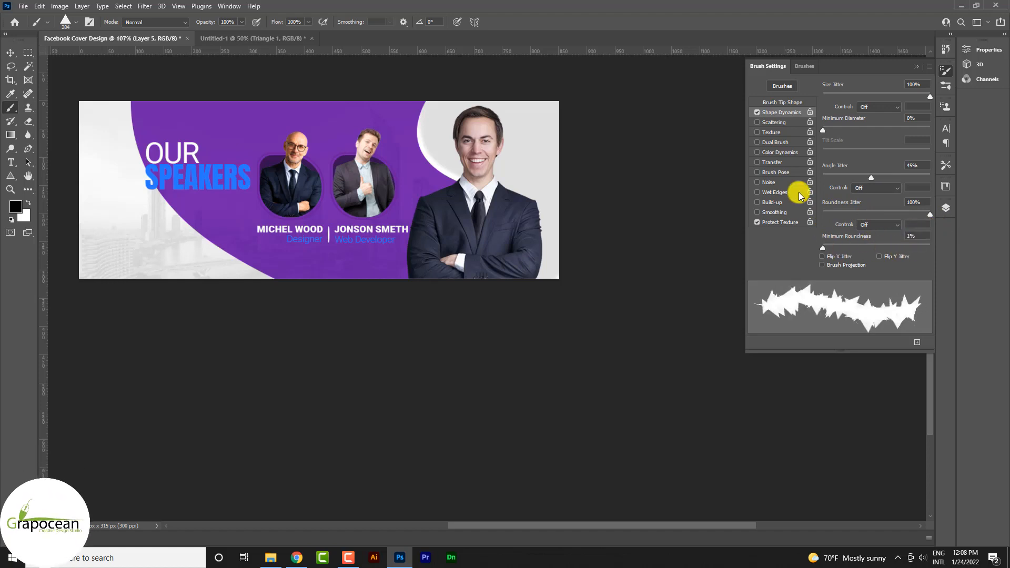
# Enable Scattering for the triangle brush with 686% scatter, a count of 1 and 55% count jitter.
pyautogui.click(782, 123)
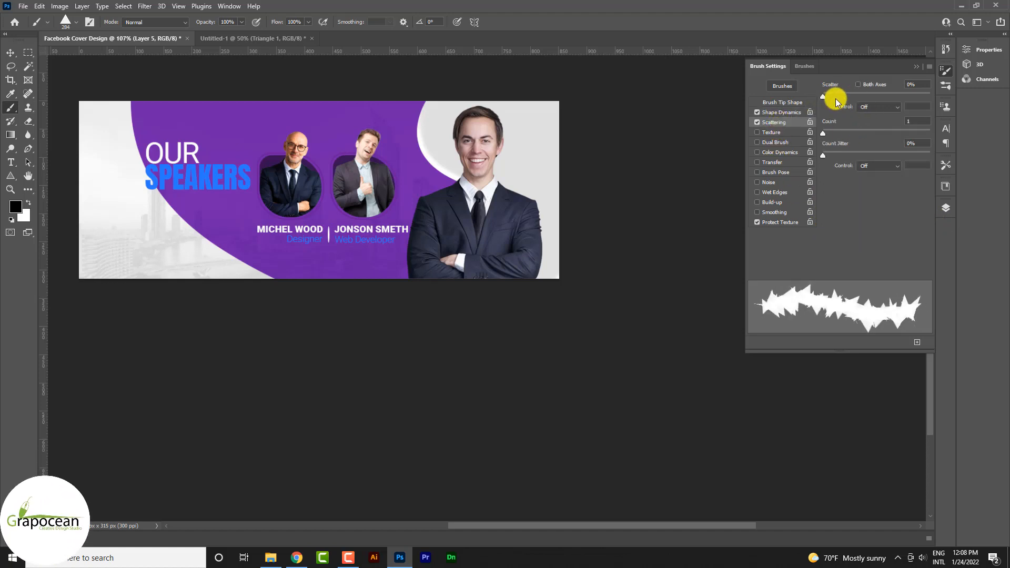
pyautogui.moveTo(836, 99); pyautogui.dragTo(897, 98)
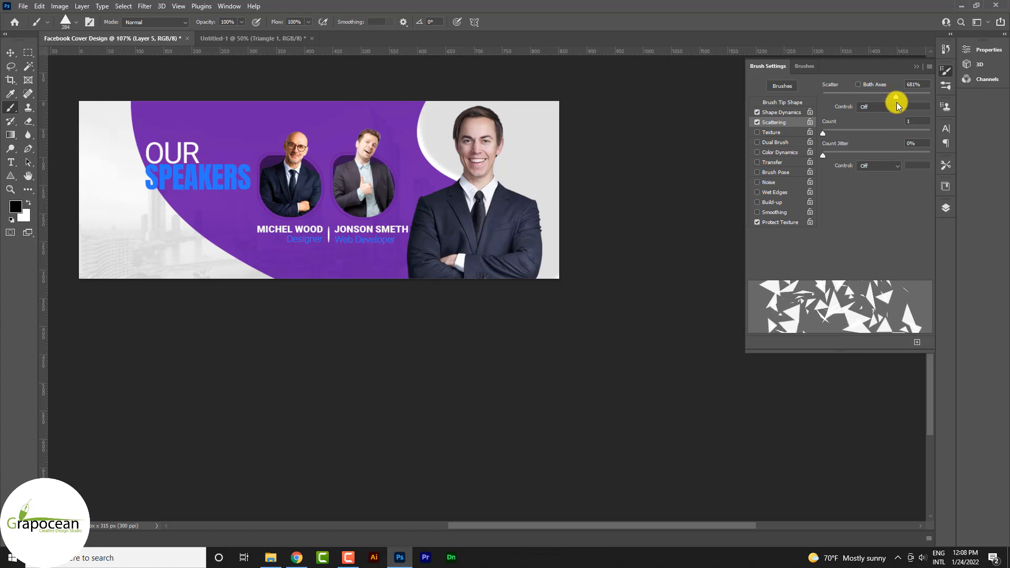
pyautogui.moveTo(825, 132); pyautogui.dragTo(872, 157)
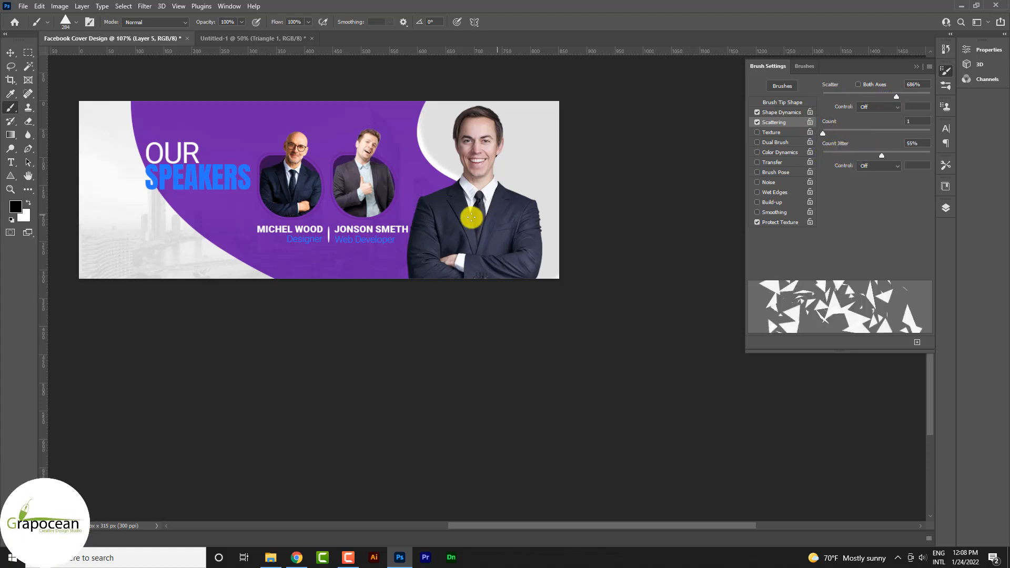
pyautogui.moveTo(318, 203)
pyautogui.mouseDown()
pyautogui.moveTo(294, 159)
pyautogui.moveTo(320, 151)
pyautogui.mouseUp()
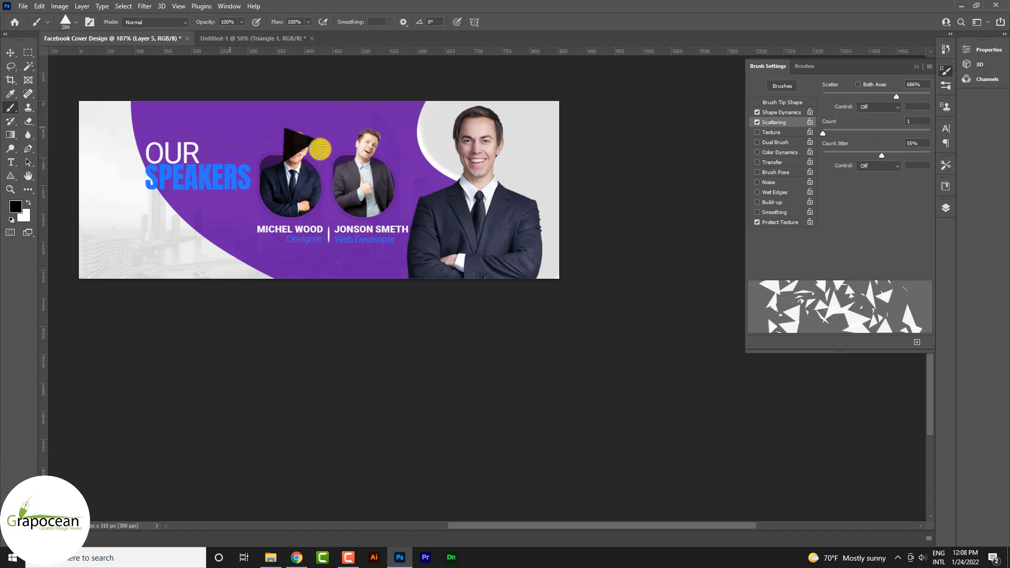
pyautogui.moveTo(207, 120)
pyautogui.mouseDown()
pyautogui.moveTo(377, 194)
pyautogui.moveTo(412, 235)
pyautogui.mouseUp()
pyautogui.hotkey('ctrl', 'z')
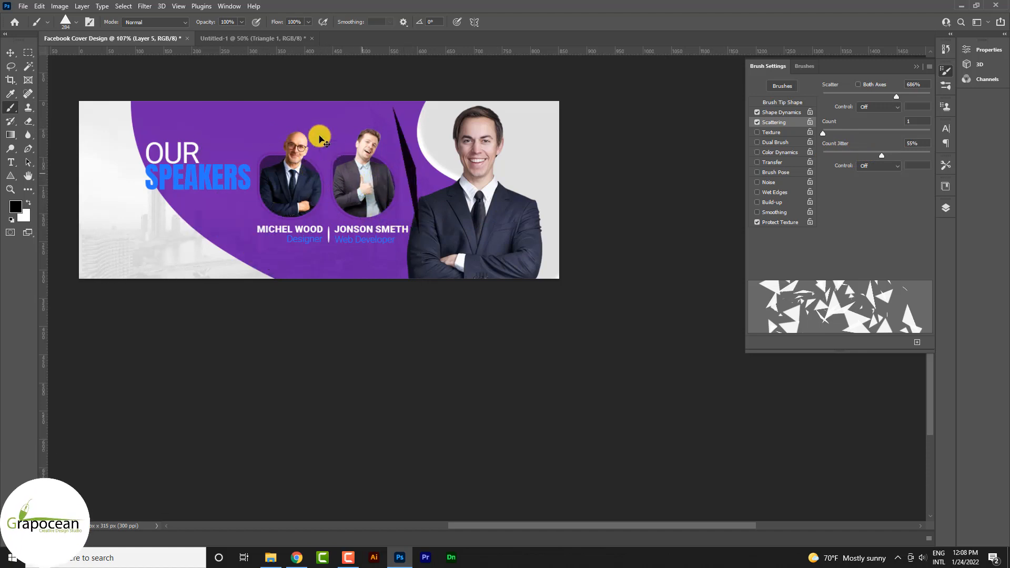
pyautogui.moveTo(318, 127)
pyautogui.mouseDown()
pyautogui.moveTo(339, 132)
pyautogui.moveTo(431, 232)
pyautogui.mouseUp()
pyautogui.hotkey('ctrl', 'z')
# Reduce the triangle brush to 100 px and set its scatter to 647% and count jitter to 59%.
pyautogui.press('[')
pyautogui.press('[')
pyautogui.press('[')
pyautogui.press('[')
pyautogui.press('[')
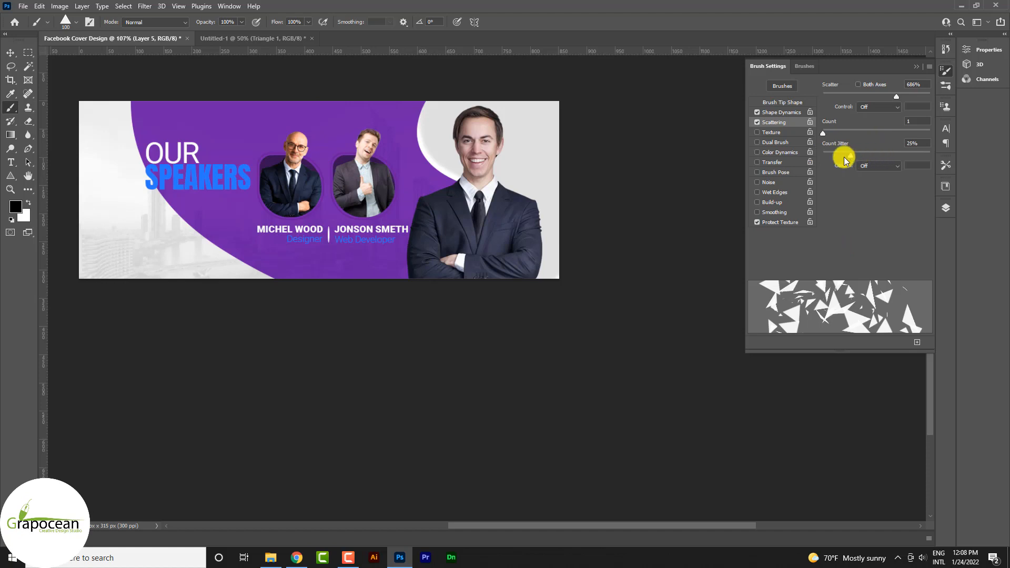
pyautogui.moveTo(845, 161)
pyautogui.mouseDown()
pyautogui.moveTo(958, 164)
pyautogui.moveTo(893, 167)
pyautogui.mouseUp()
pyautogui.moveTo(823, 133)
pyautogui.mouseDown()
pyautogui.moveTo(866, 140)
pyautogui.moveTo(806, 140)
pyautogui.mouseUp()
pyautogui.moveTo(893, 99)
pyautogui.mouseDown()
pyautogui.moveTo(850, 99)
pyautogui.moveTo(904, 99)
pyautogui.moveTo(895, 108)
pyautogui.mouseUp()
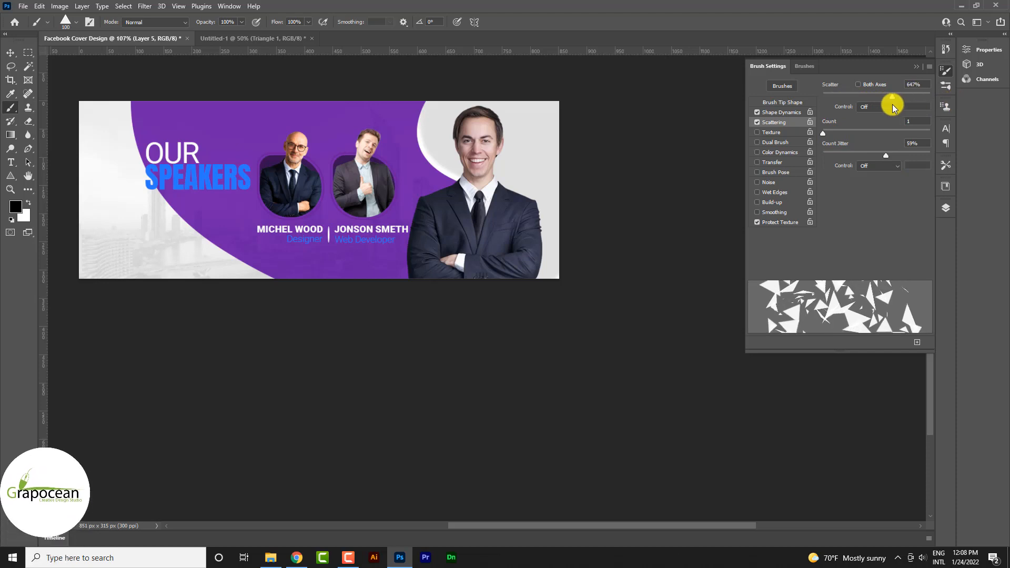
# Set the brush's angle jitter to 84% and minimum roundness to 67%, keeping size jitter at 100% and minimum diameter at 0%.
pyautogui.click(782, 113)
pyautogui.moveTo(824, 129); pyautogui.dragTo(785, 142)
pyautogui.moveTo(874, 179); pyautogui.dragTo(914, 181)
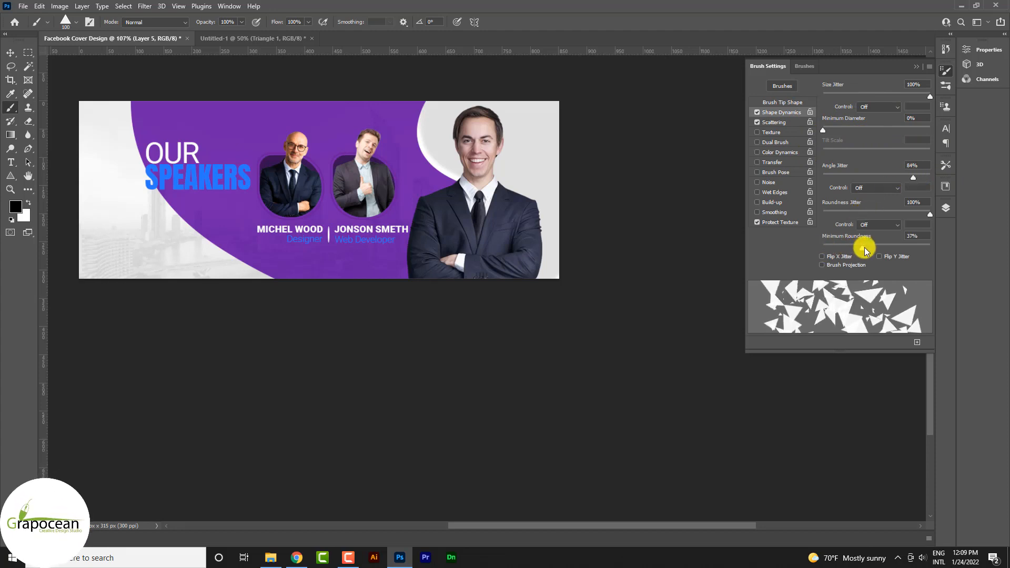
pyautogui.moveTo(887, 255); pyautogui.dragTo(896, 252)
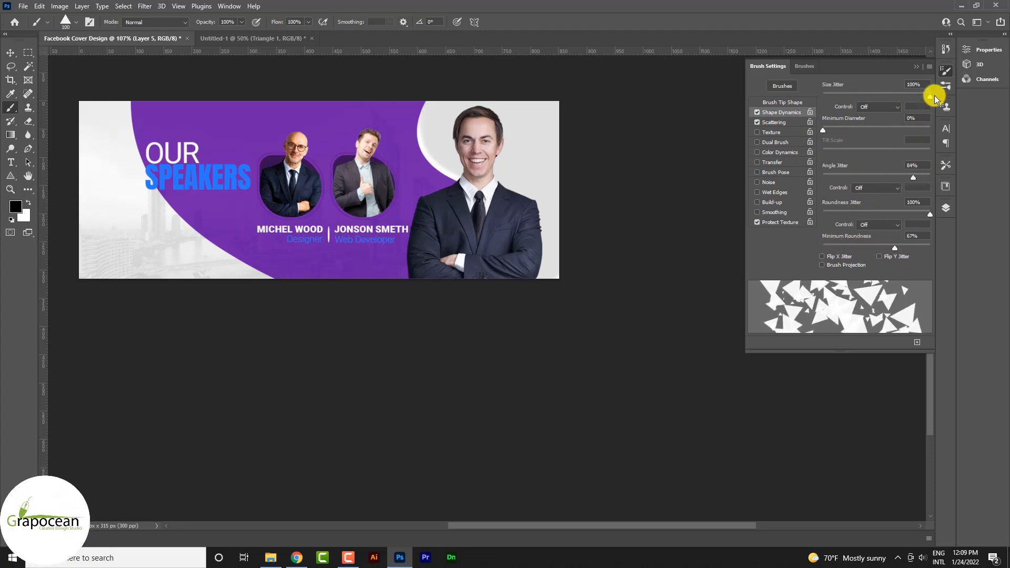
pyautogui.moveTo(920, 99)
pyautogui.mouseDown()
pyautogui.moveTo(891, 103)
pyautogui.moveTo(939, 109)
pyautogui.mouseUp()
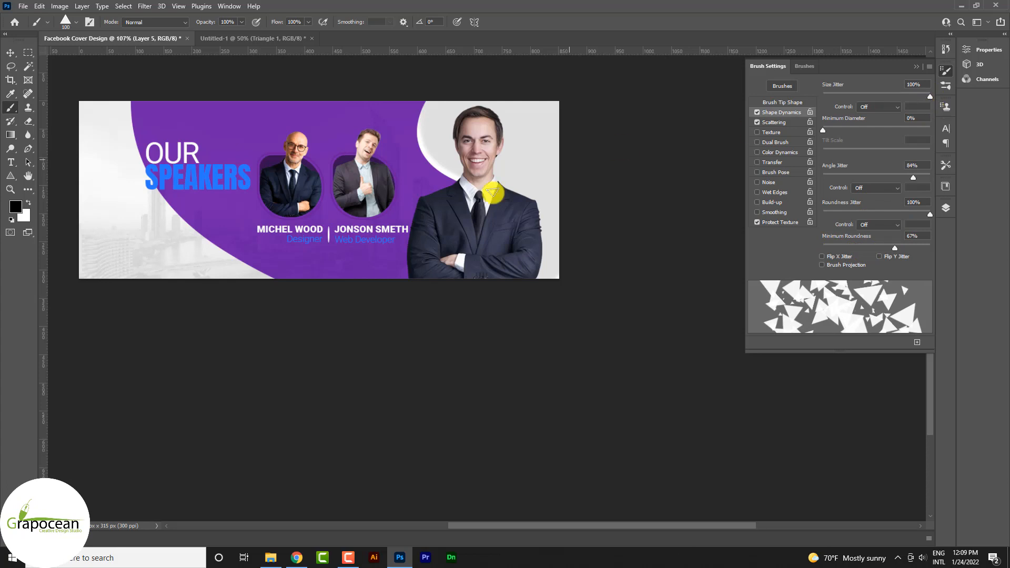
# Shrink the triangle brush to 45 px and scatter black triangles over the purple panel around the heading and portraits.
pyautogui.moveTo(403, 140)
pyautogui.mouseDown()
pyautogui.moveTo(259, 163)
pyautogui.moveTo(266, 169)
pyautogui.moveTo(245, 152)
pyautogui.mouseUp()
pyautogui.hotkey('ctrl', 'z')
pyautogui.press('[')
pyautogui.press('[')
pyautogui.press('[')
pyautogui.press('[')
pyautogui.press('[')
pyautogui.press('[')
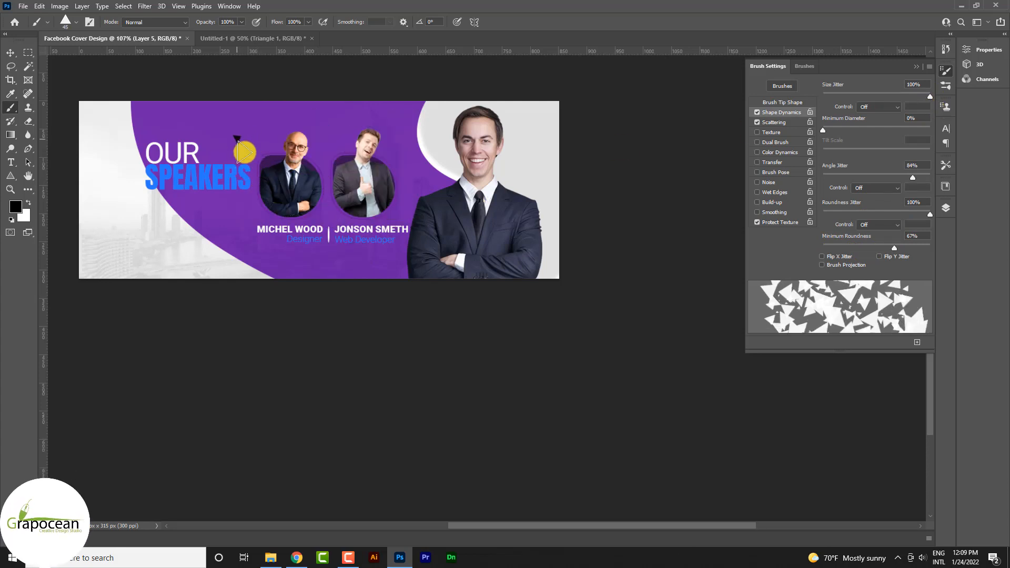
pyautogui.hotkey('ctrl', 'z')
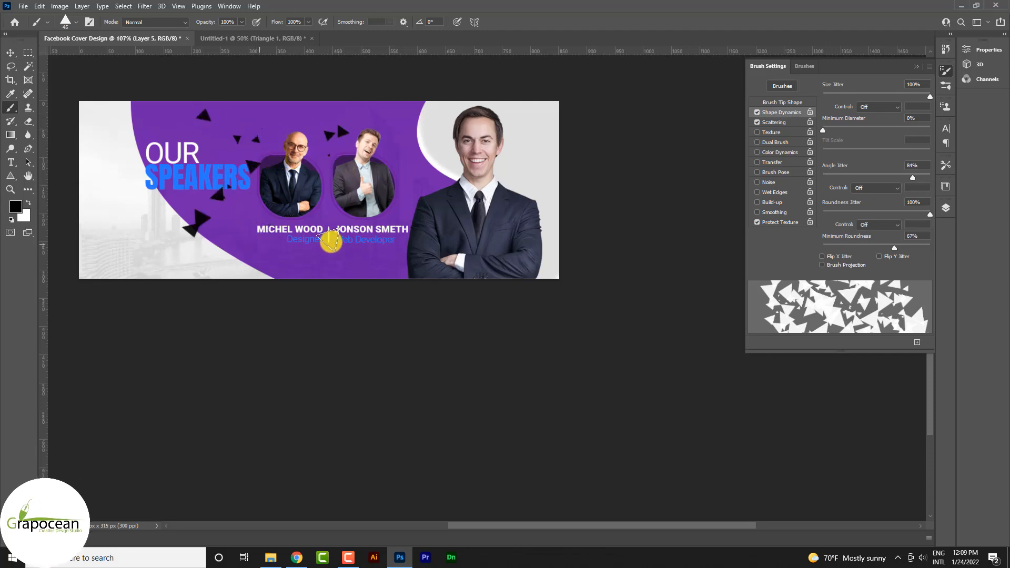
pyautogui.moveTo(330, 239); pyautogui.dragTo(368, 232)
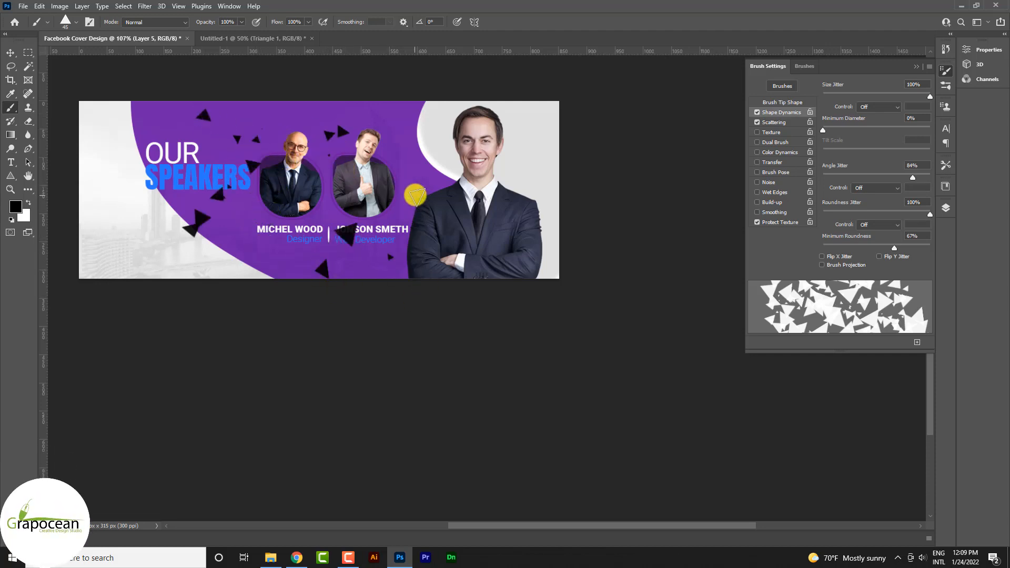
pyautogui.click(244, 228)
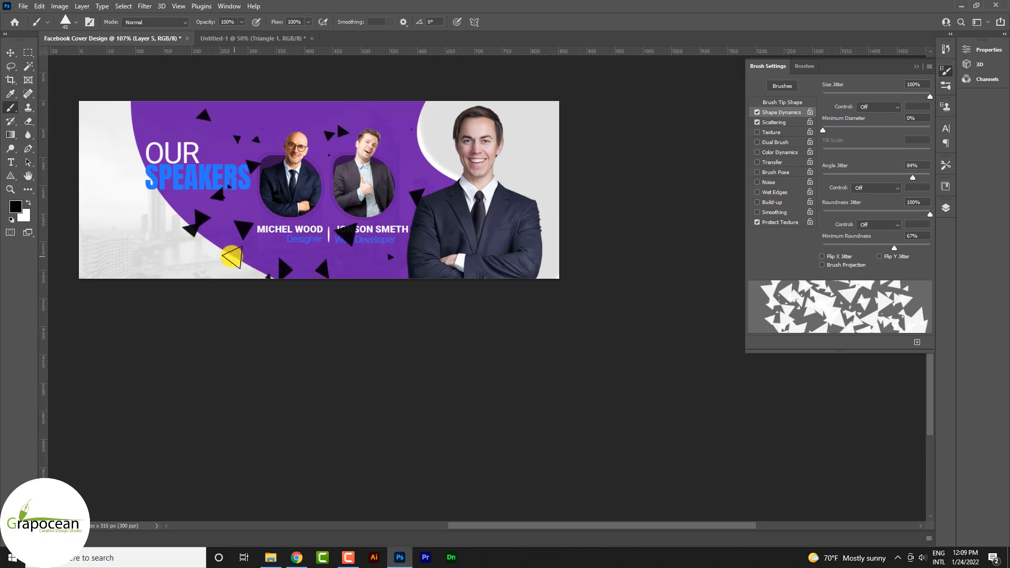
pyautogui.click(917, 67)
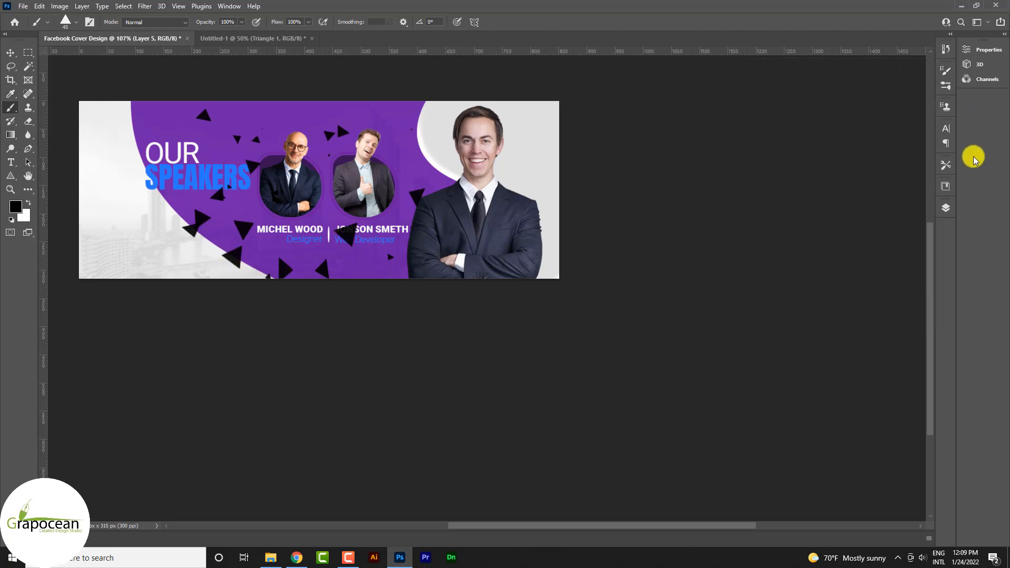
# Set the triangle layer's blend mode to Soft Light and move the layer directly above the purple panel's shape layer.
pyautogui.click(949, 209)
pyautogui.click(842, 236)
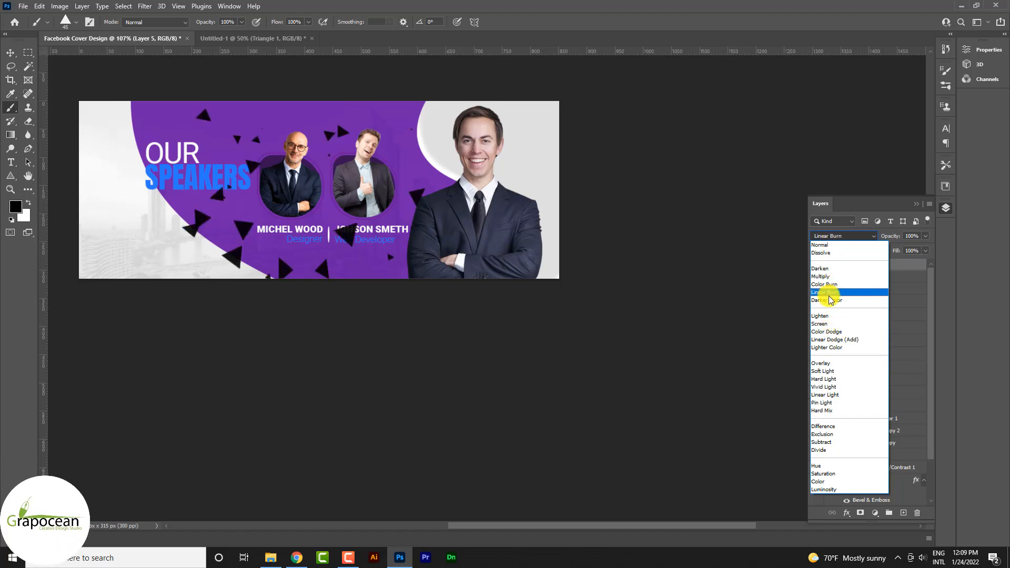
pyautogui.click(835, 372)
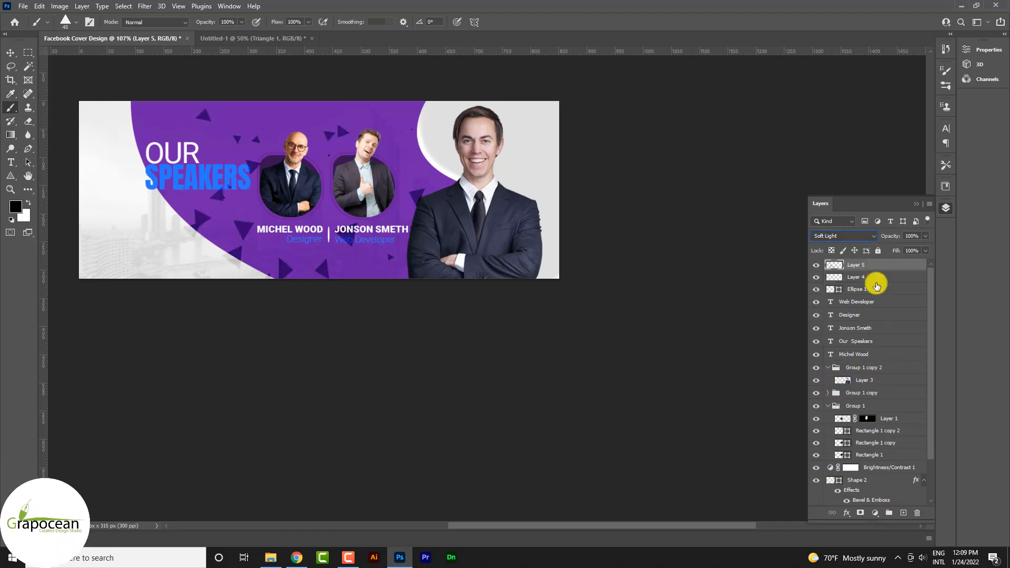
pyautogui.scroll(-1, 875, 466)
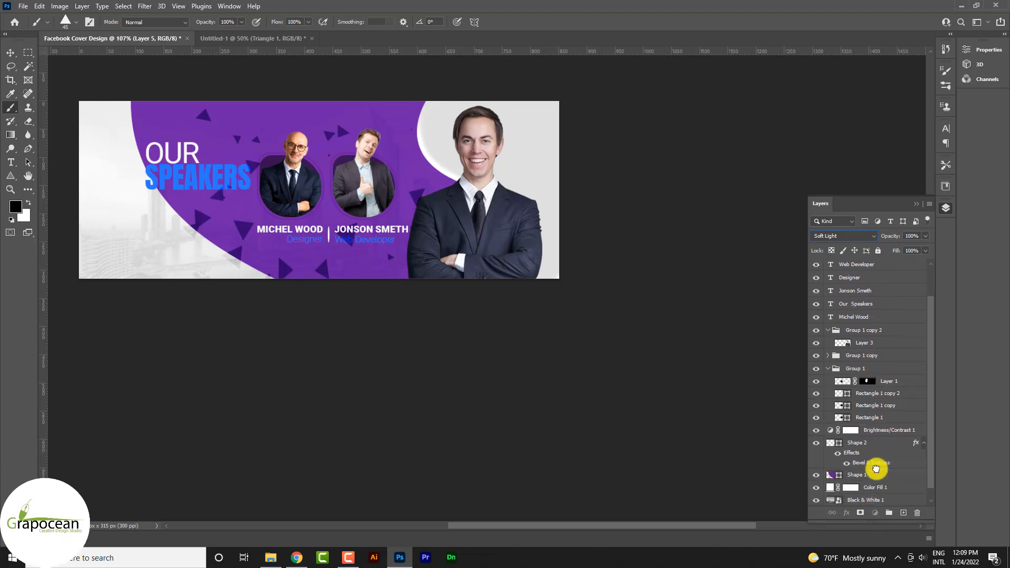
pyautogui.moveTo(876, 469); pyautogui.dragTo(878, 472)
# Change the triangle layer's blend mode to Divide and lower its opacity to 11%.
pyautogui.click(843, 236)
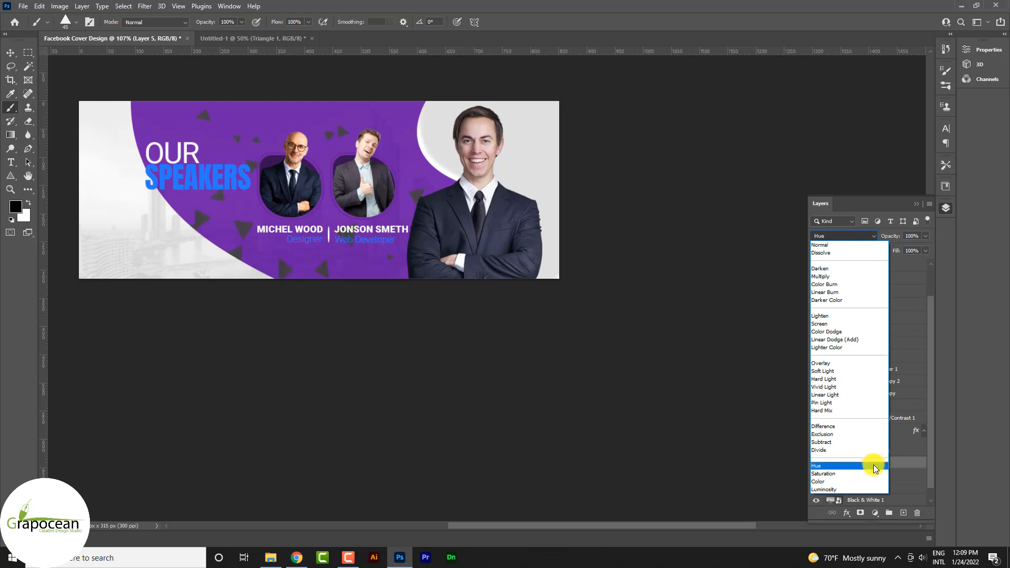
pyautogui.click(880, 451)
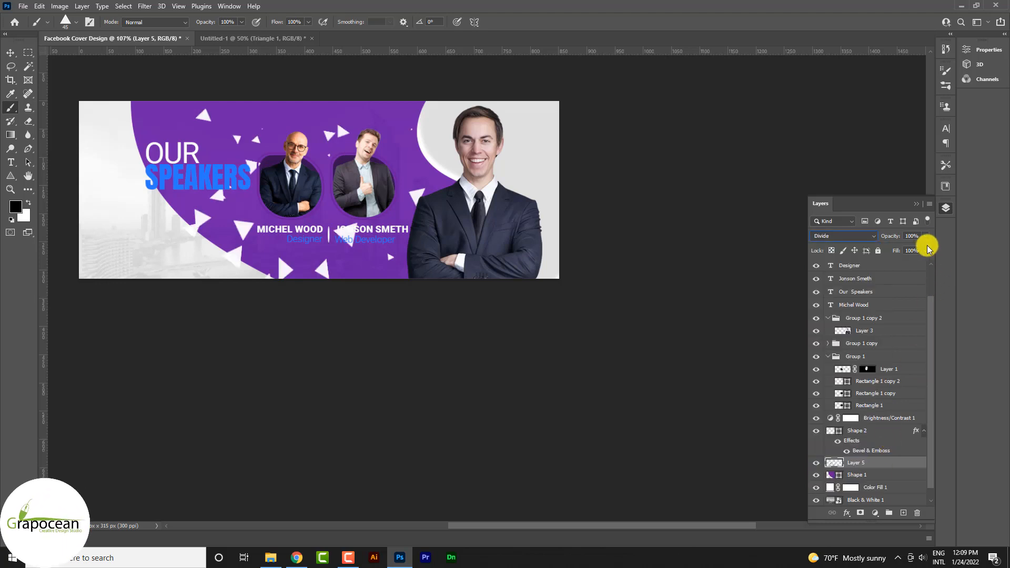
pyautogui.moveTo(897, 258)
pyautogui.mouseDown()
pyautogui.moveTo(881, 254)
pyautogui.moveTo(891, 248)
pyautogui.mouseUp()
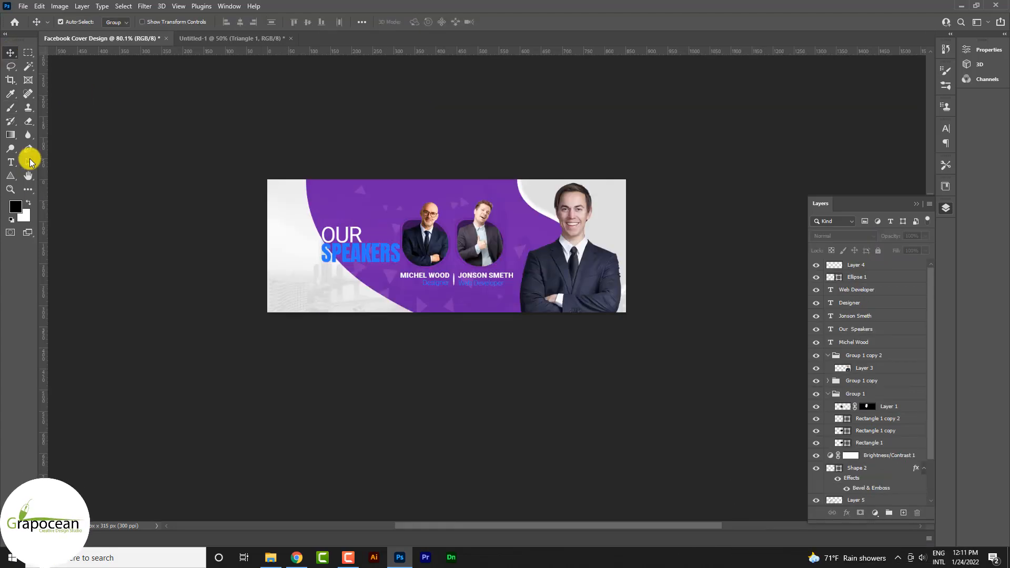
# Draw an open curve with the Pen tool just outside the purple panel's curved left edge, about 320 by 379 px.
pyautogui.click(28, 148)
pyautogui.click(300, 174)
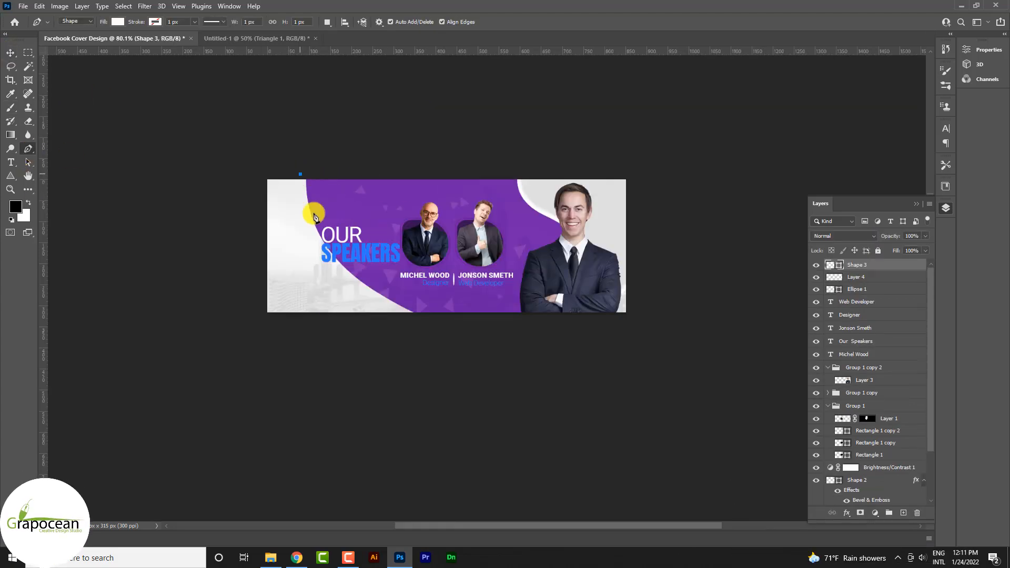
pyautogui.moveTo(351, 288); pyautogui.dragTo(417, 339)
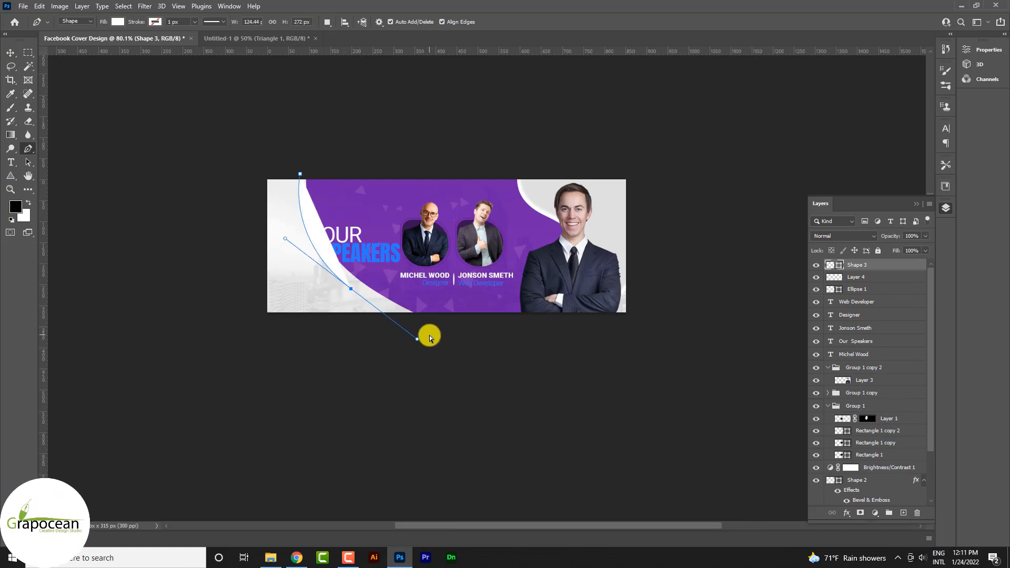
pyautogui.moveTo(591, 380)
pyautogui.mouseDown()
pyautogui.moveTo(576, 379)
pyautogui.moveTo(595, 380)
pyautogui.mouseUp()
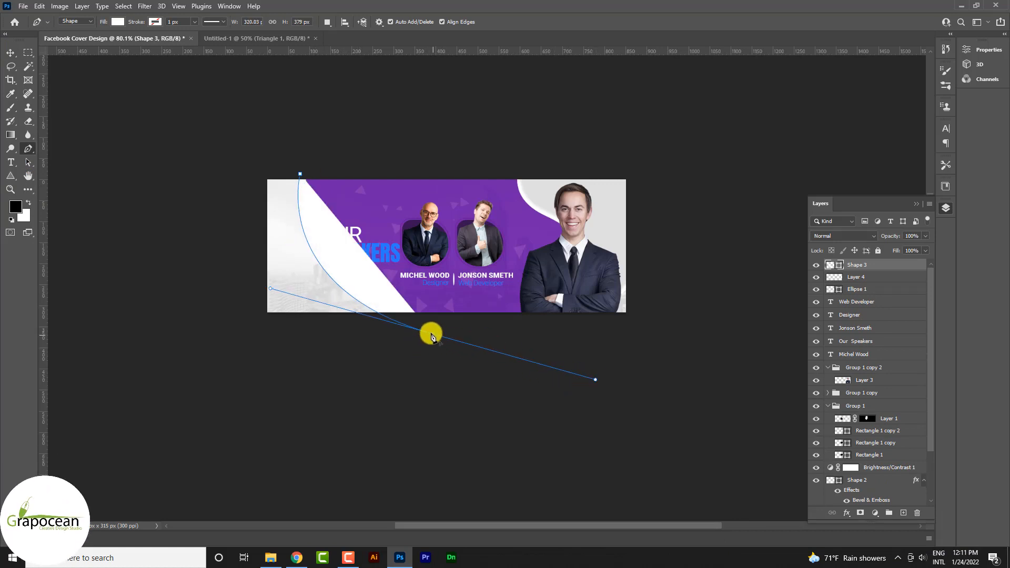
# Remove the curve's fill and give it a purple 1 px stroke.
pyautogui.click(115, 22)
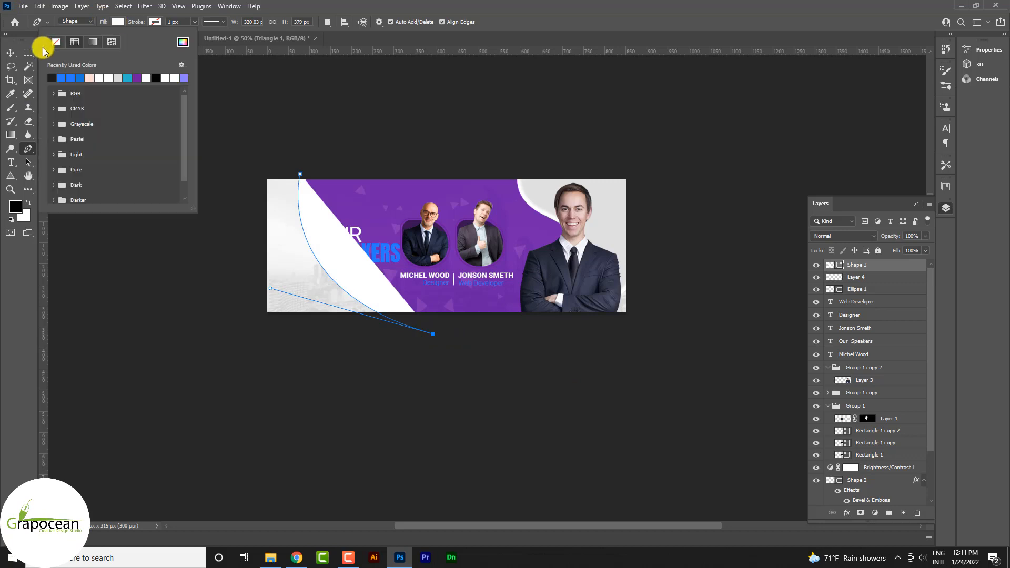
pyautogui.click(47, 41)
pyautogui.click(154, 22)
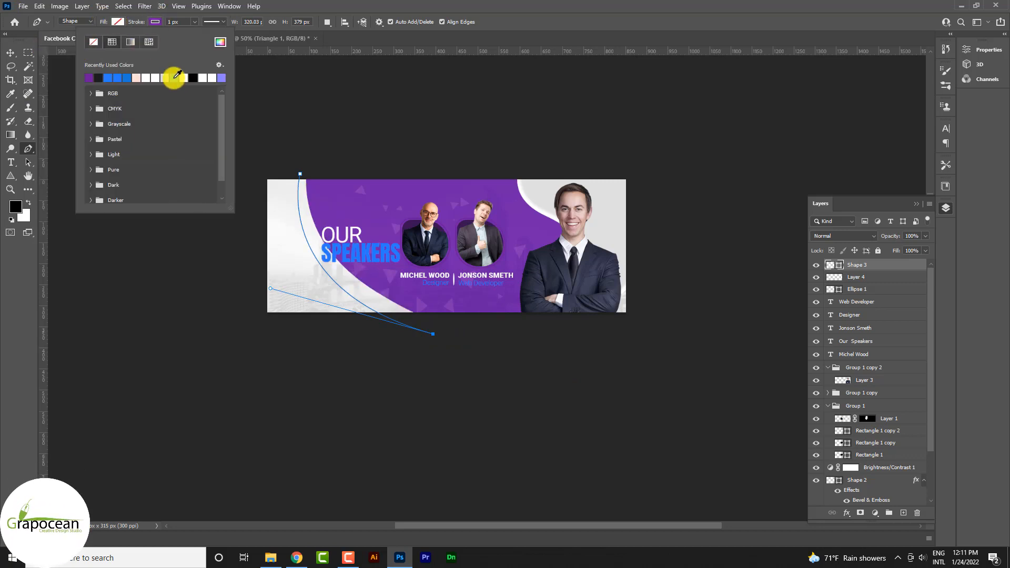
pyautogui.click(10, 52)
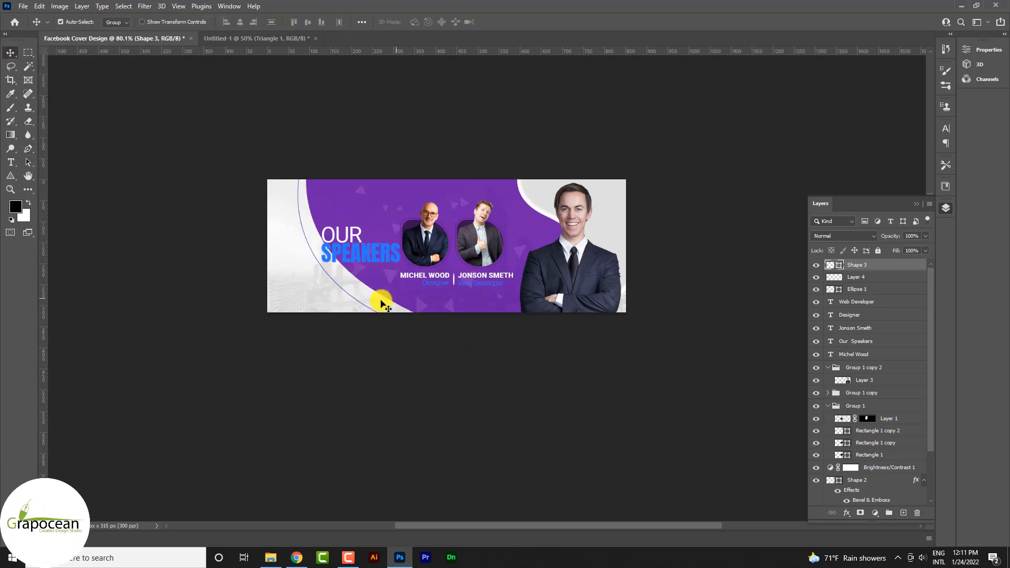
# Duplicate the purple outline curve and shift the copy slightly right and up, between the original line and the purple panel.
pyautogui.scroll(2, 382, 304)
pyautogui.moveTo(906, 266); pyautogui.dragTo(903, 513)
pyautogui.hotkey('ctrl', 't')
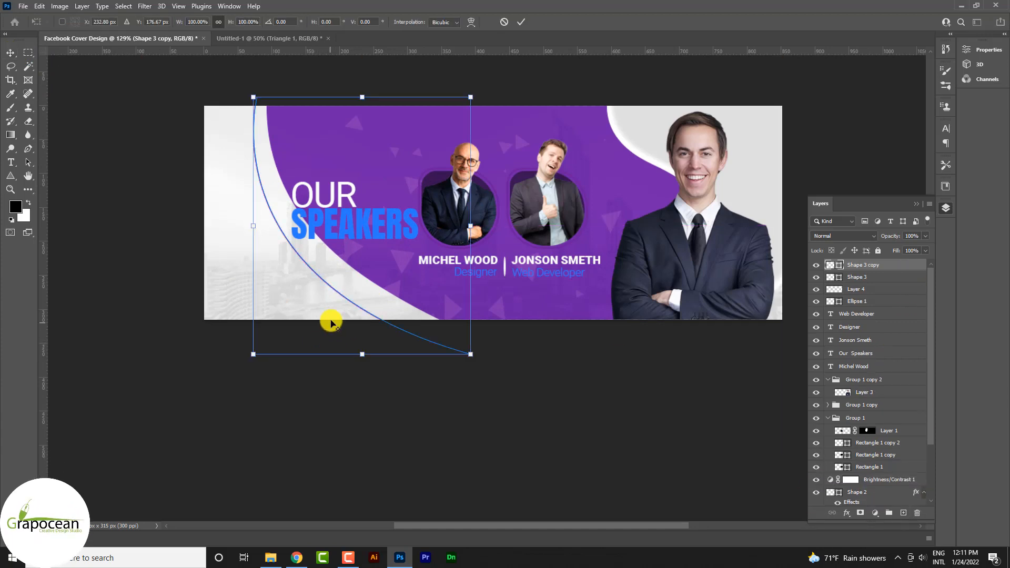
pyautogui.scroll(2, 332, 322)
pyautogui.moveTo(367, 300); pyautogui.dragTo(378, 292)
pyautogui.press('Right')
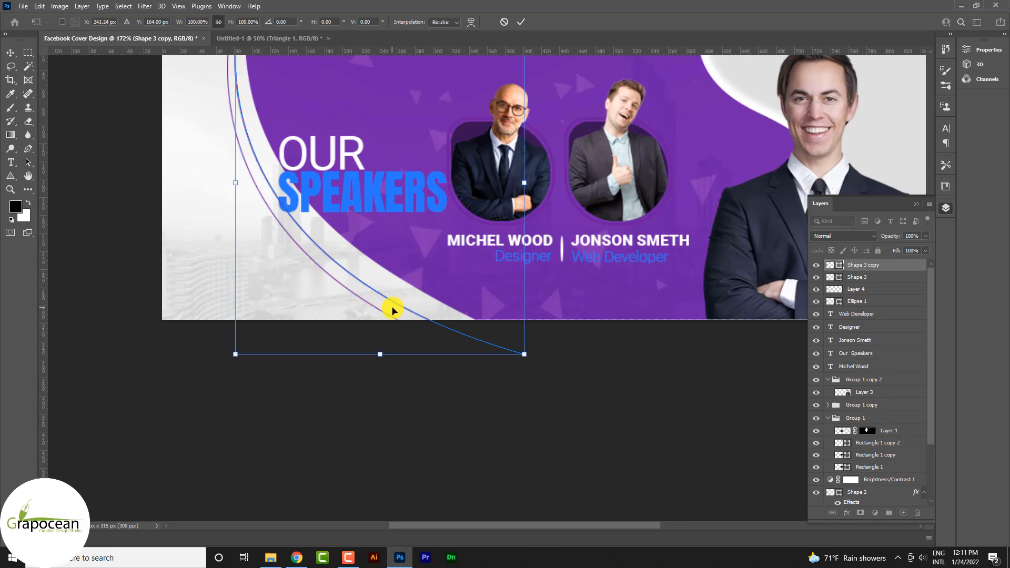
pyautogui.press('Right')
pyautogui.press('Right')
pyautogui.press('Right')
pyautogui.click(520, 22)
pyautogui.scroll(-3, 372, 332)
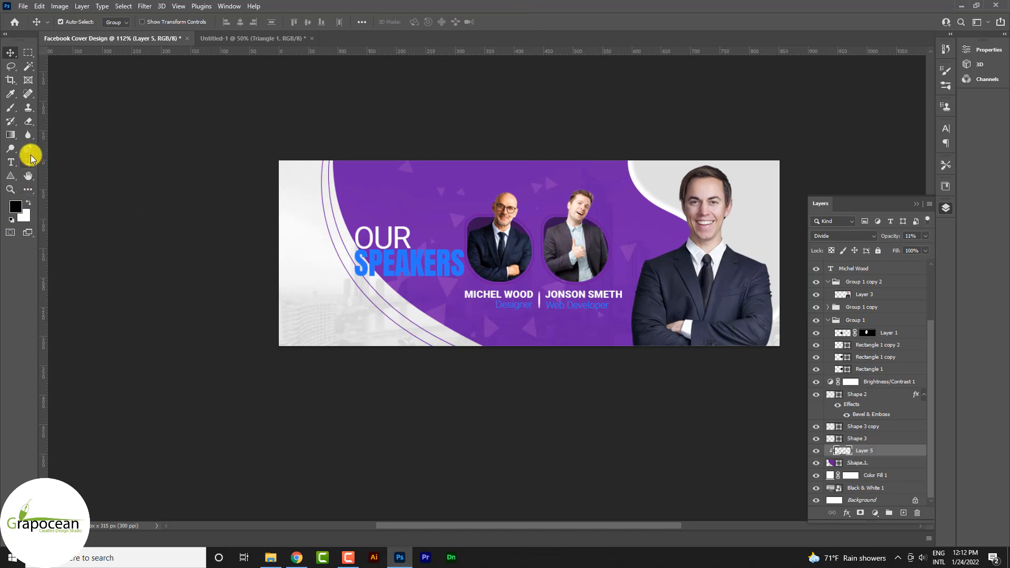
# Draw a curved shape with the Pen tool behind the large speaker, below the white-edged curve, about 229 by 168 px.
pyautogui.click(30, 154)
pyautogui.click(647, 190)
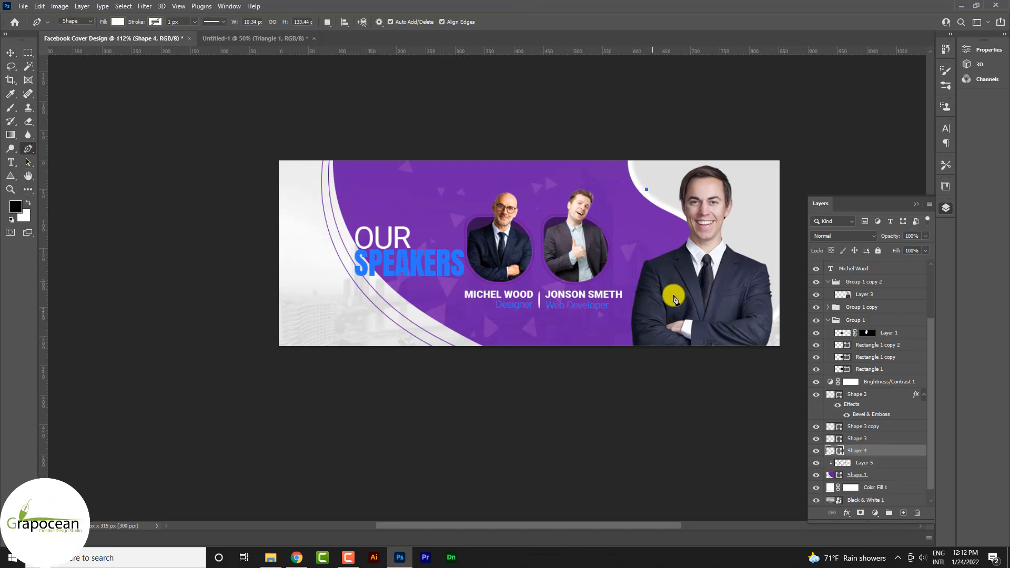
pyautogui.moveTo(691, 314); pyautogui.dragTo(691, 315)
pyautogui.click(768, 266)
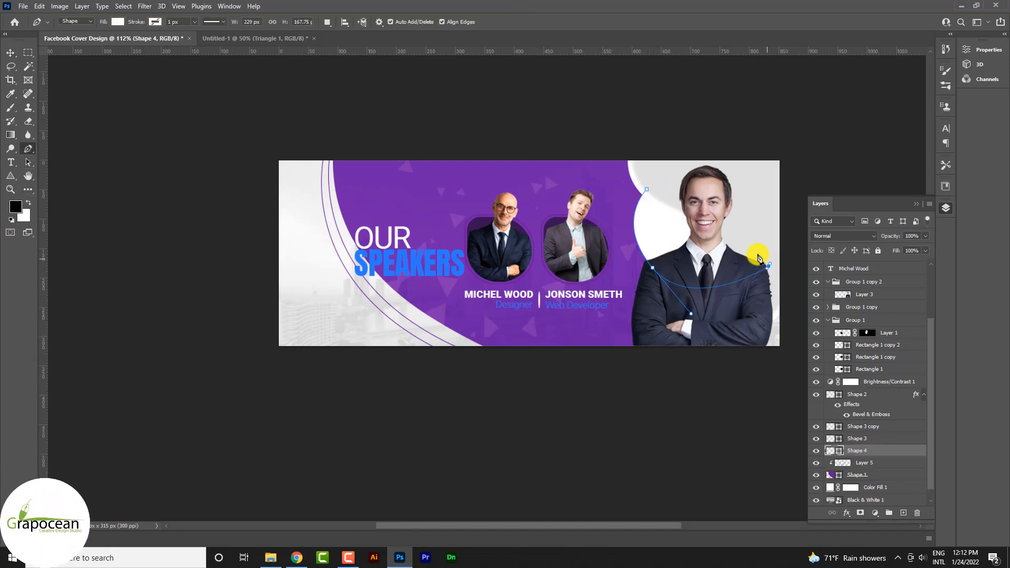
# Fill the curved shape behind the large speaker with blue.
pyautogui.click(118, 21)
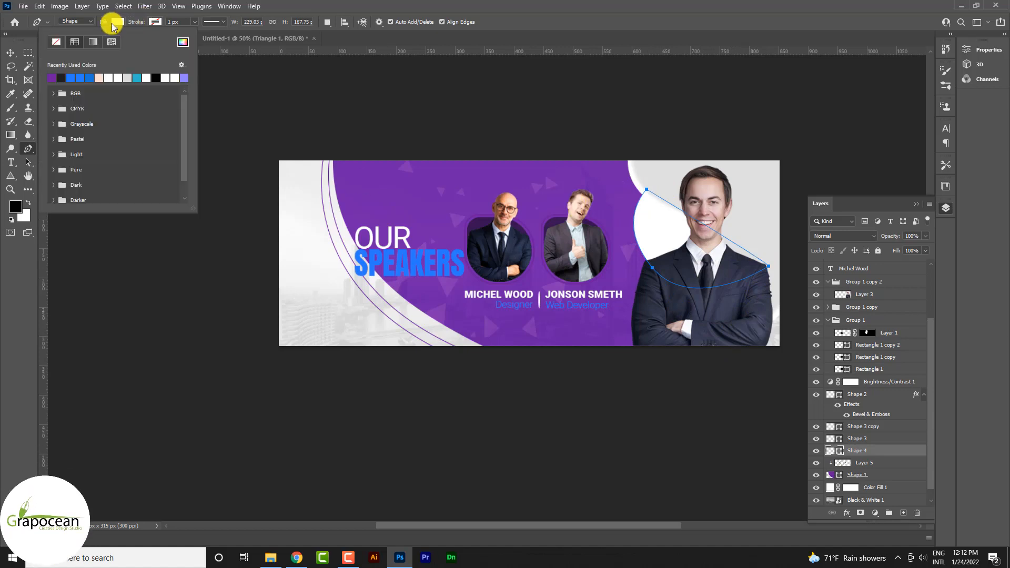
pyautogui.click(51, 78)
pyautogui.click(10, 52)
pyautogui.keyDown('ctrl'); pyautogui.click(175, 315); pyautogui.keyUp('ctrl')
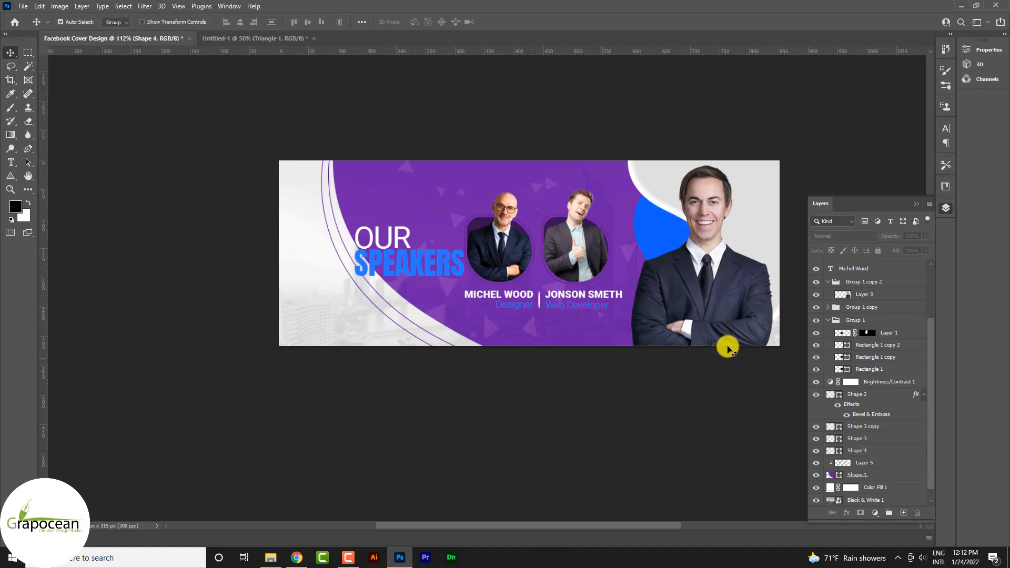
# Reposition the blue shape so it sits between the white-edged curve and the large speaker's shoulder.
pyautogui.scroll(2, 696, 249)
pyautogui.moveTo(642, 239); pyautogui.dragTo(665, 248)
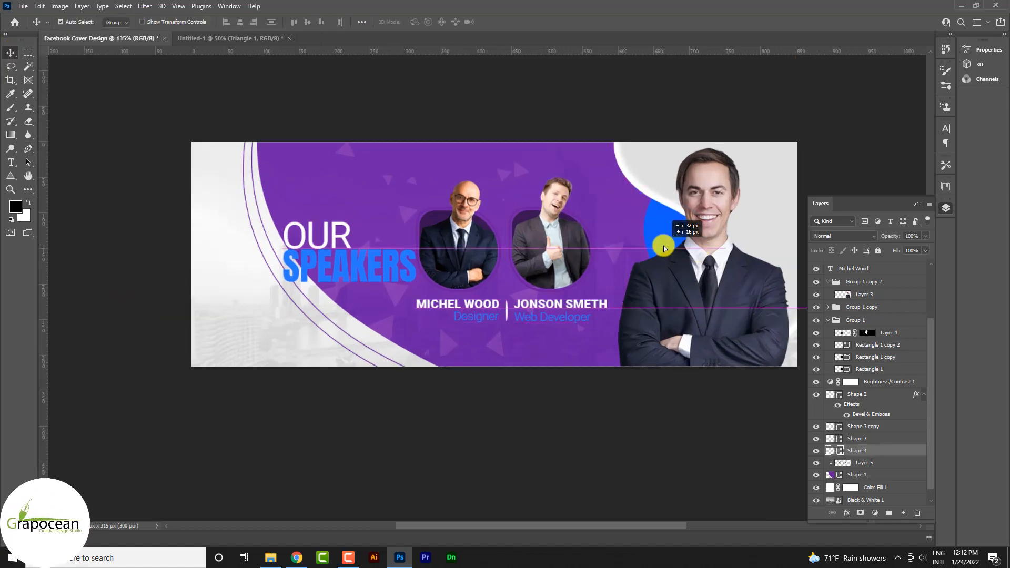
pyautogui.scroll(-7, 679, 442)
pyautogui.scroll(6, 591, 279)
pyautogui.moveTo(575, 250); pyautogui.dragTo(559, 232)
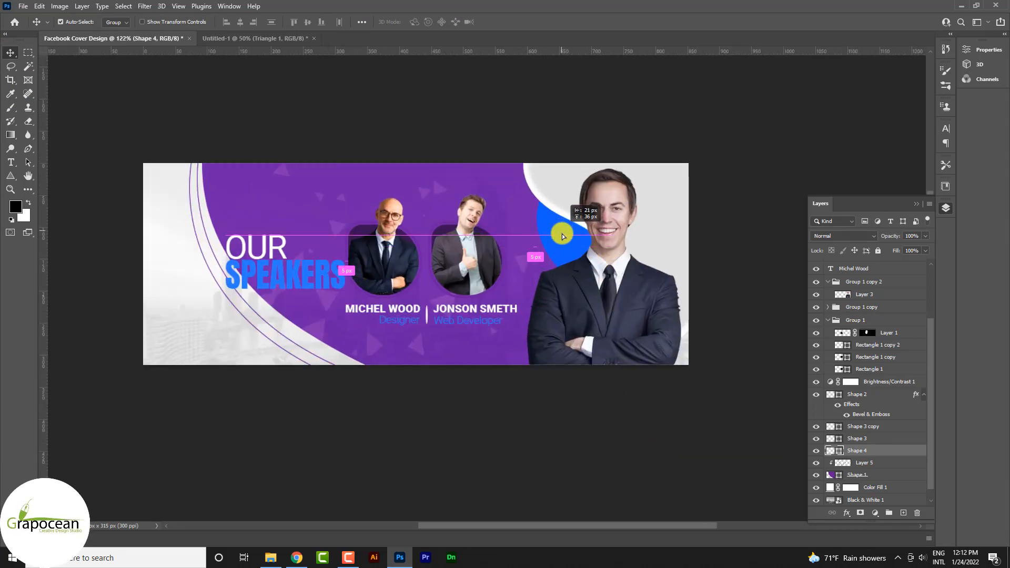
pyautogui.click(661, 467)
# Apply a Bevel & Emboss layer style to the blue shape behind the large speaker.
pyautogui.click(895, 449)
pyautogui.rightClick(893, 453)
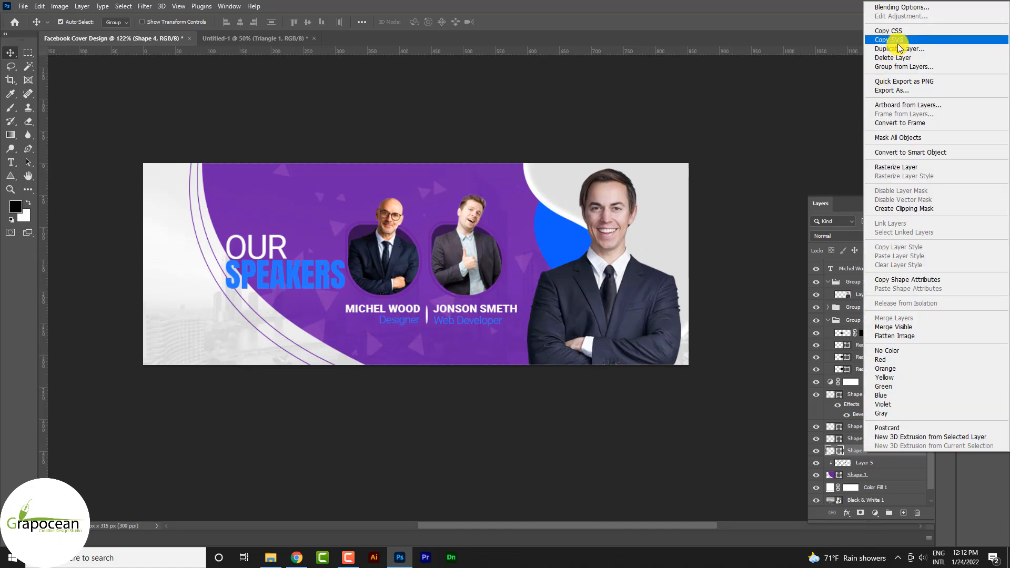
pyautogui.click(896, 8)
pyautogui.click(639, 335)
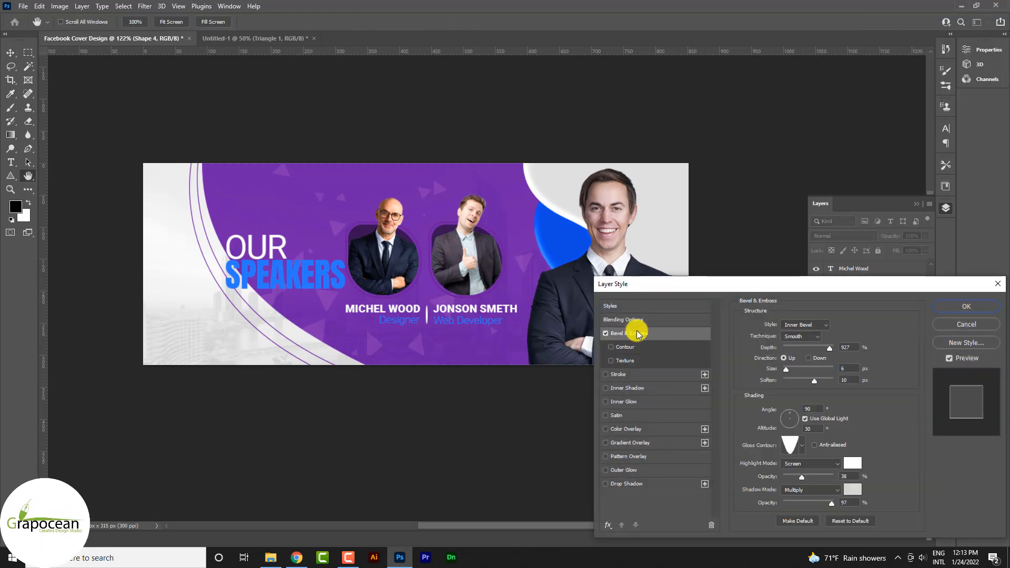
pyautogui.moveTo(683, 284); pyautogui.dragTo(466, 372)
pyautogui.click(738, 396)
pyautogui.scroll(-7, 579, 412)
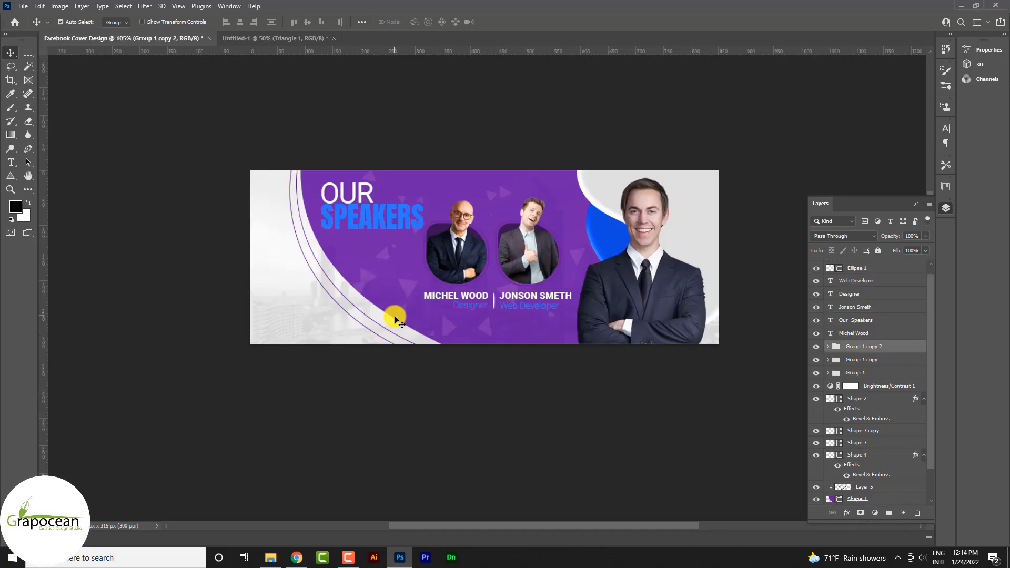
# Draw a closed wave shape with the Pen tool across the cover's lower left corner, about 491 by 168 px.
pyautogui.scroll(3, 388, 272)
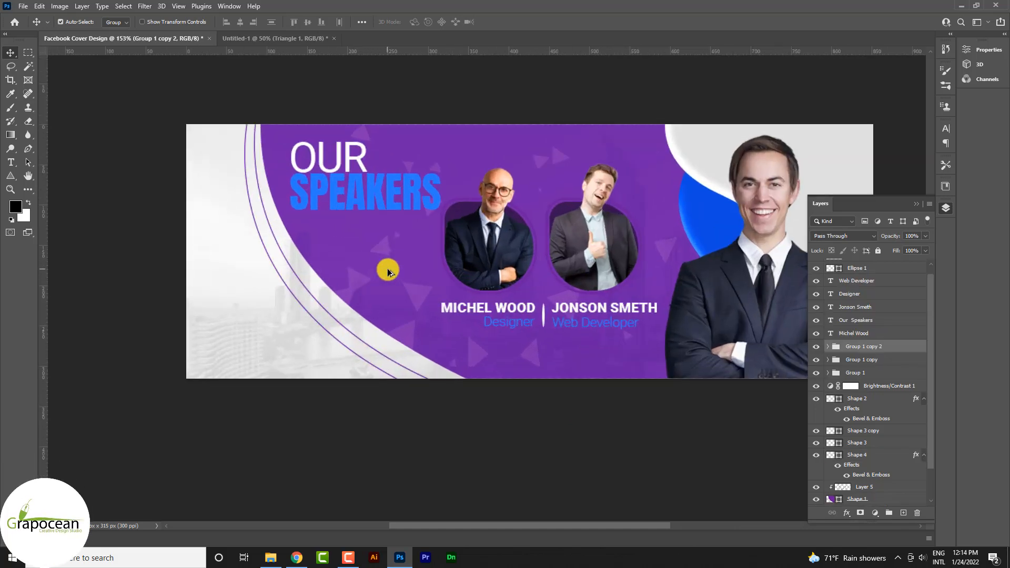
pyautogui.click(27, 150)
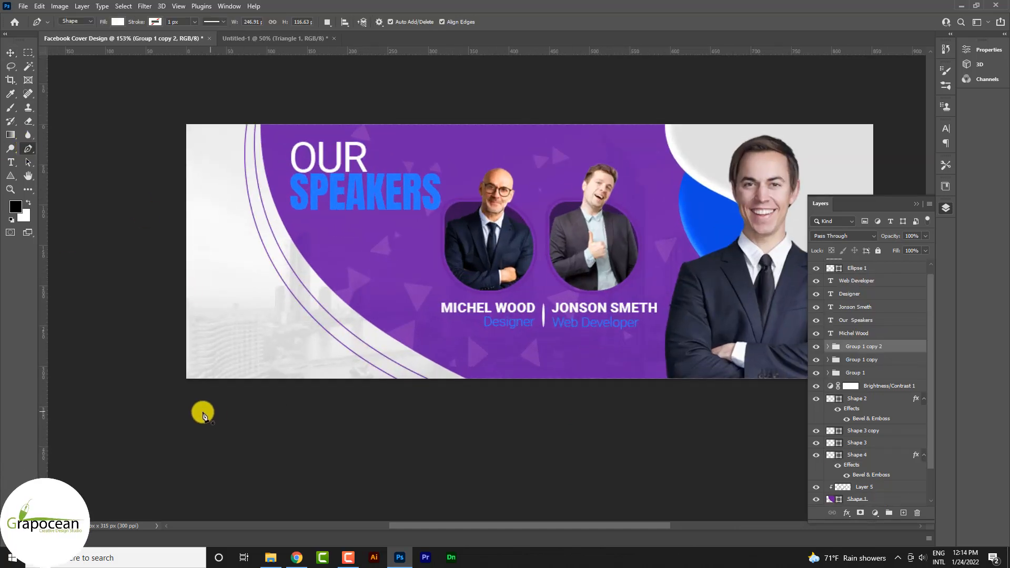
pyautogui.click(202, 411)
pyautogui.moveTo(363, 290); pyautogui.dragTo(461, 353)
pyautogui.moveTo(604, 372); pyautogui.dragTo(667, 389)
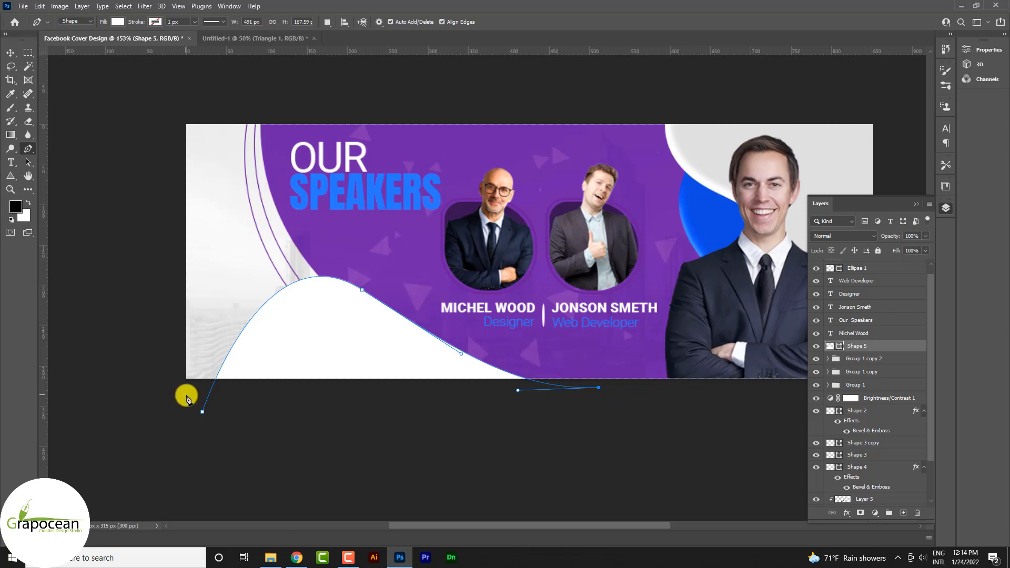
pyautogui.click(203, 412)
# Fill the wave shape in the lower left corner with blue.
pyautogui.click(118, 21)
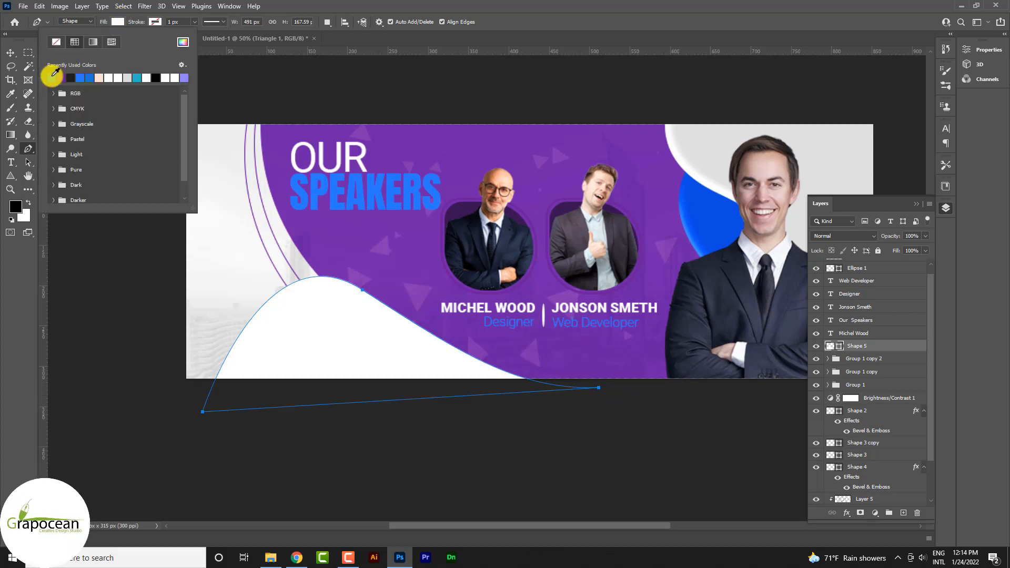
pyautogui.click(51, 77)
pyautogui.click(12, 55)
pyautogui.click(336, 464)
pyautogui.hotkey('ctrl', '-')
pyautogui.hotkey('ctrl', '-')
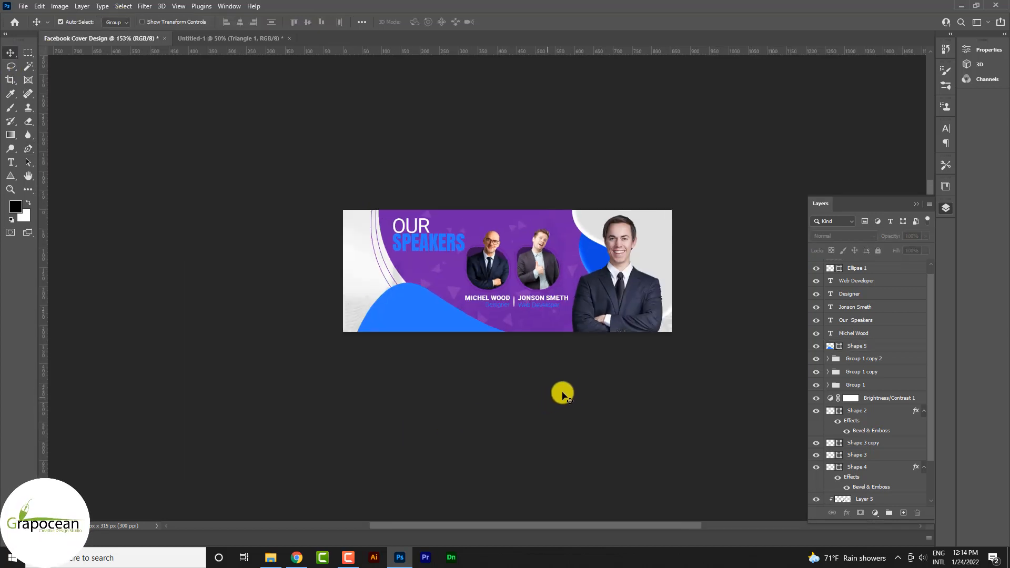
pyautogui.hotkey('ctrl', '+')
# Scale the blue wave shape to about 72% and seat it lower along the cover's bottom edge.
pyautogui.click(437, 334)
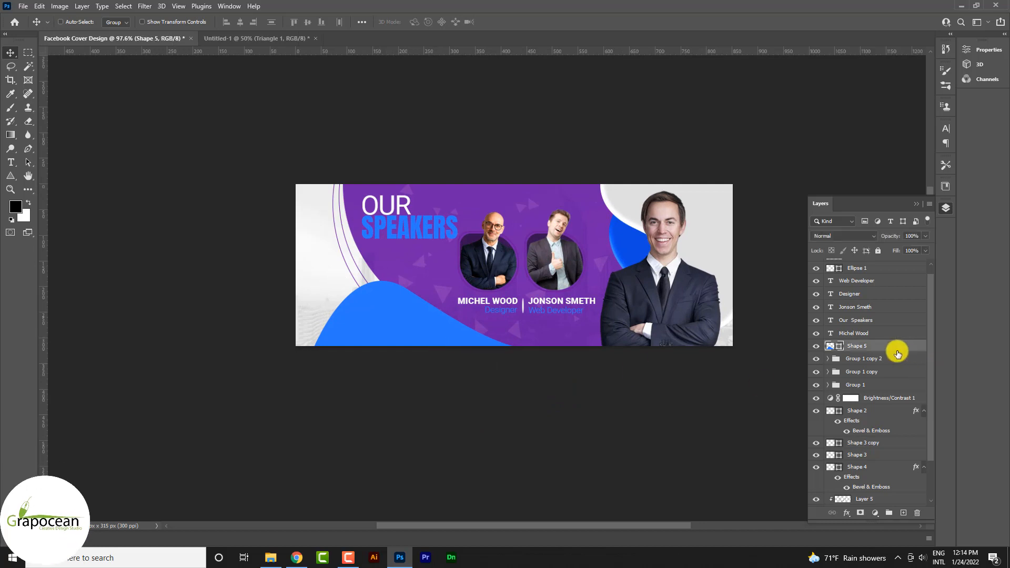
pyautogui.hotkey('ctrl', 't')
pyautogui.moveTo(553, 364); pyautogui.dragTo(519, 352)
pyautogui.moveTo(442, 335); pyautogui.dragTo(431, 343)
pyautogui.click(521, 21)
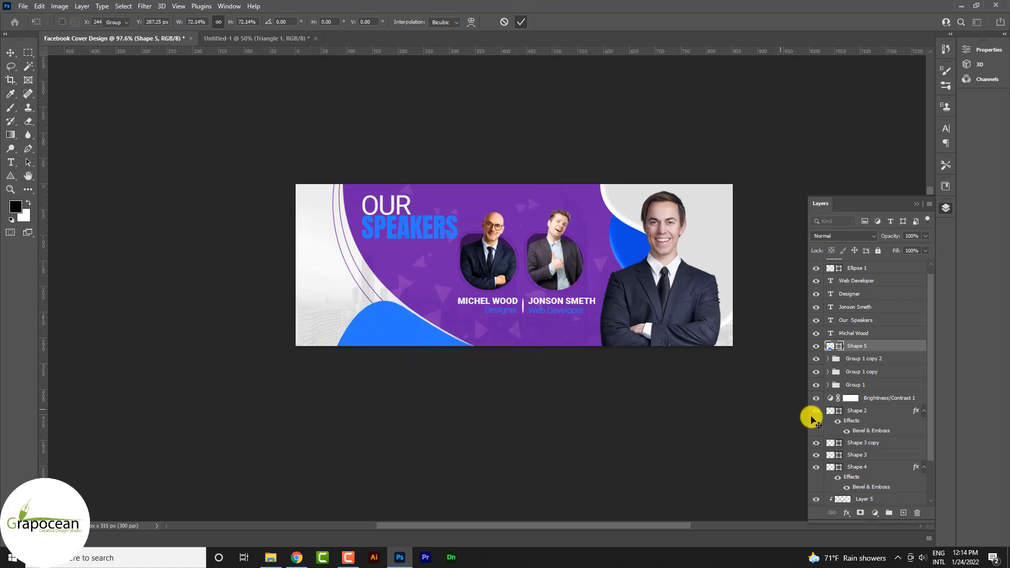
# Apply a Bevel & Emboss layer style to the blue wave shape.
pyautogui.rightClick(881, 345)
pyautogui.click(829, 103)
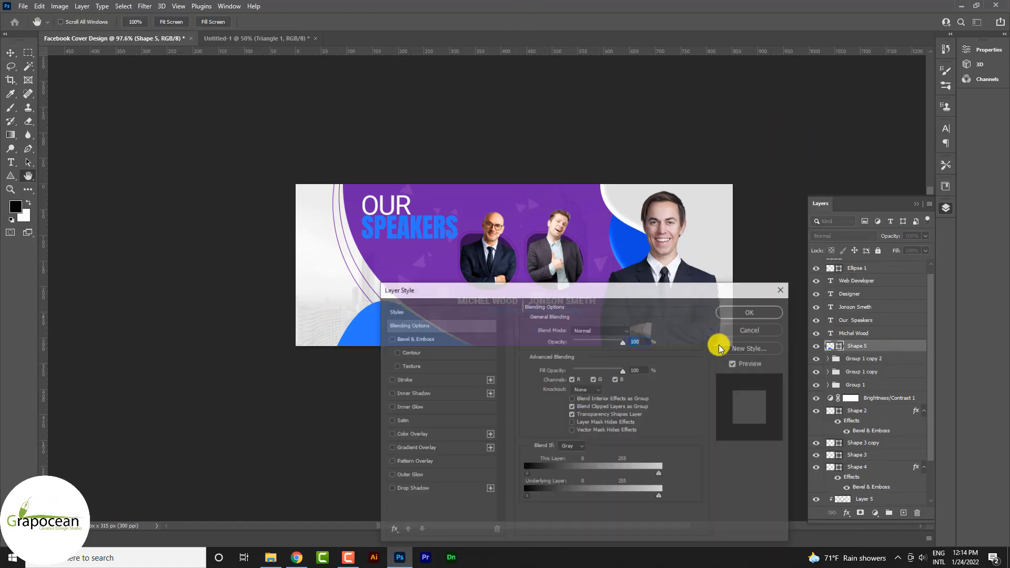
pyautogui.click(415, 339)
pyautogui.click(751, 311)
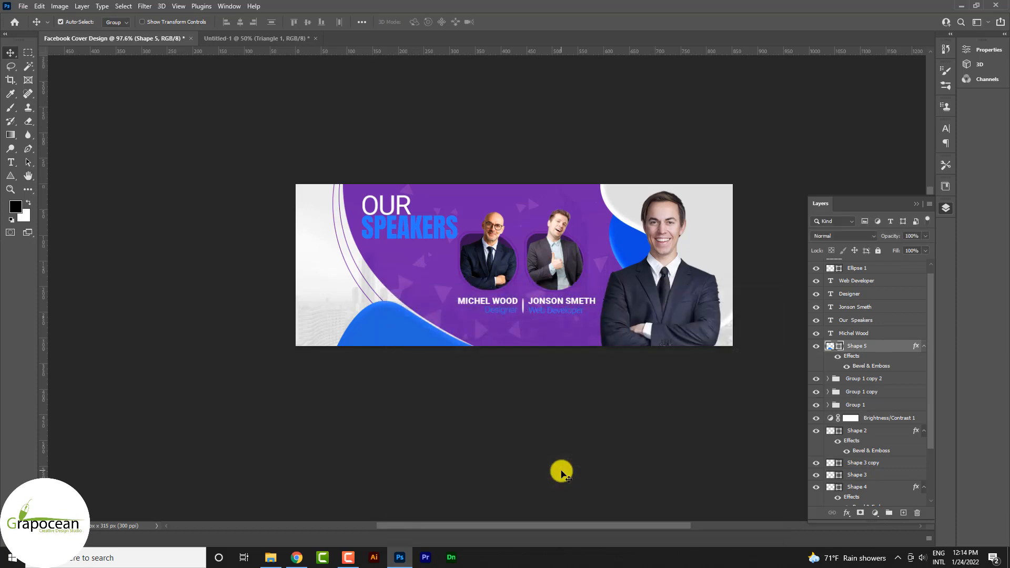
# Move the OUR SPEAKERS heading down beside the two framed portraits, above the blue wave.
pyautogui.scroll(1, 409, 258)
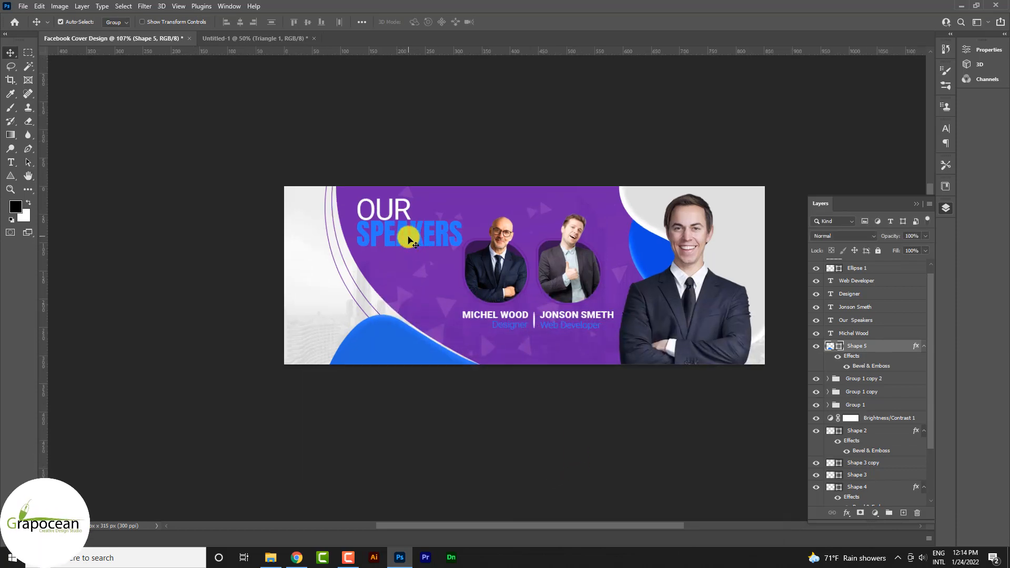
pyautogui.moveTo(408, 234); pyautogui.dragTo(413, 283)
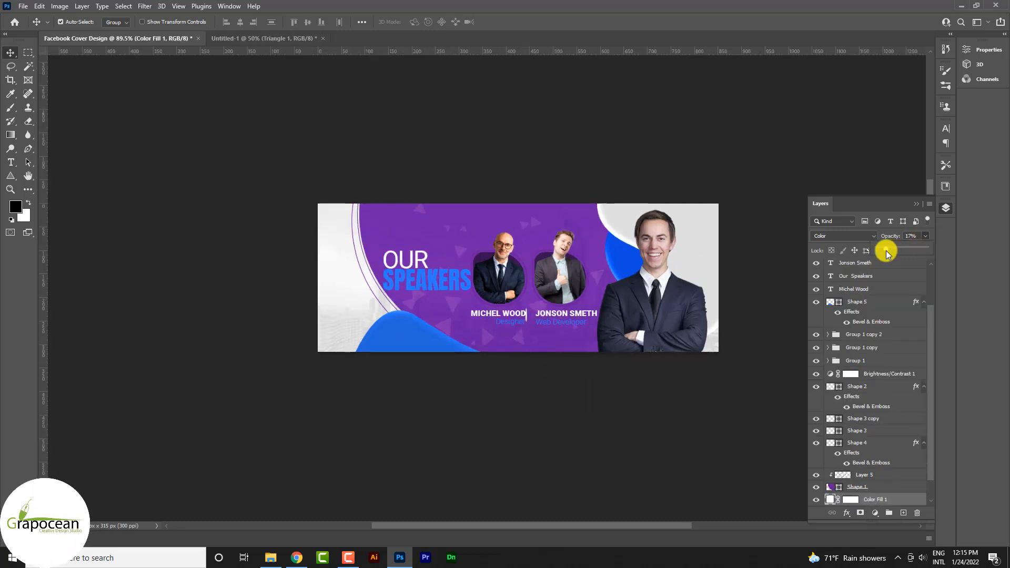
# Set the opacity of the Black & White 1 skyline layer to 46%.
pyautogui.moveTo(886, 253); pyautogui.dragTo(940, 250)
pyautogui.scroll(-1, 871, 445)
pyautogui.click(884, 464)
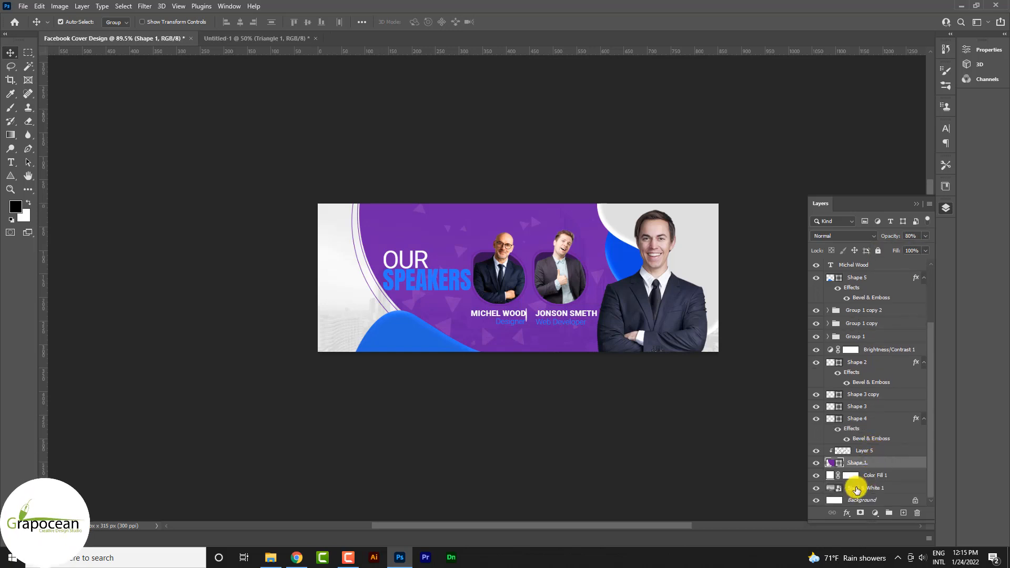
pyautogui.click(857, 489)
pyautogui.moveTo(926, 236); pyautogui.dragTo(906, 249)
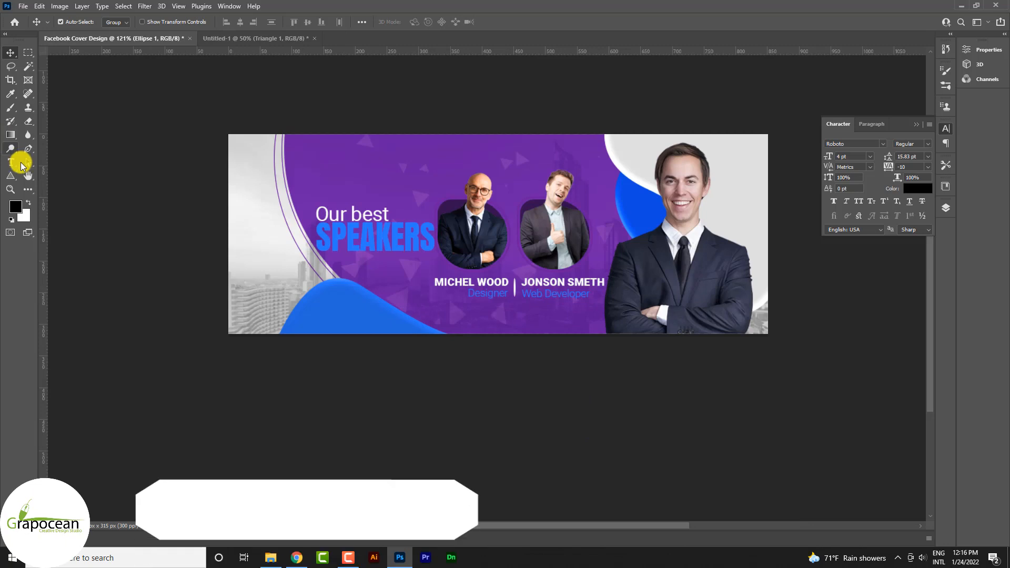
# Add a text line reading "business Conference 2022" near the purple panel's upper edge, above the speakers heading.
pyautogui.click(11, 162)
pyautogui.click(322, 163)
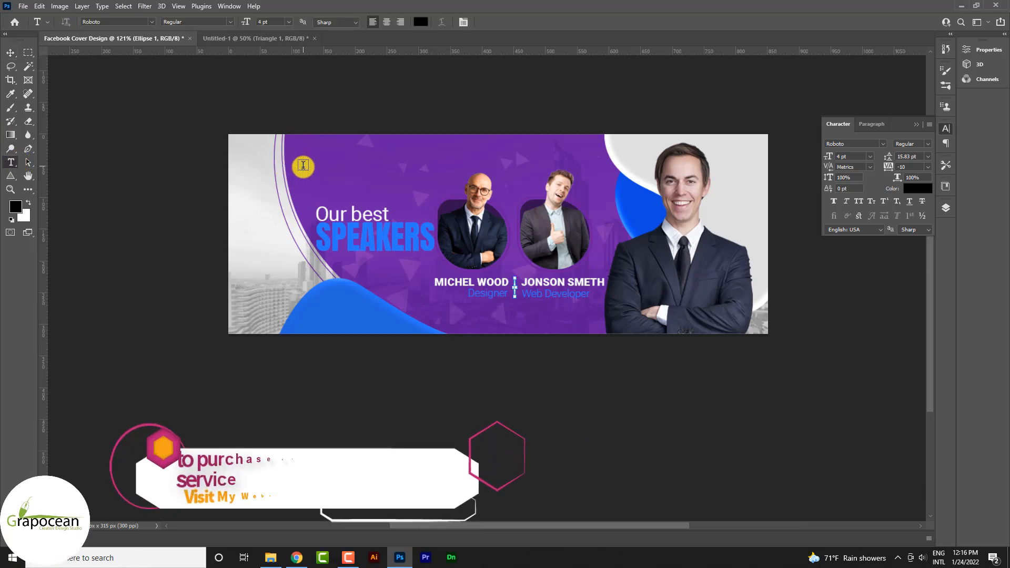
pyautogui.write('bu')
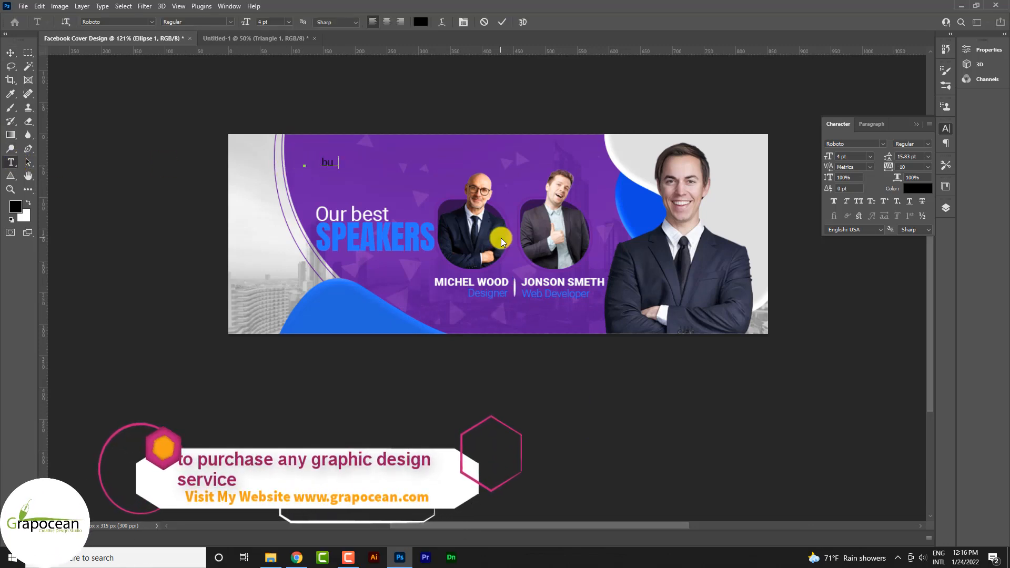
pyautogui.write('siness Co')
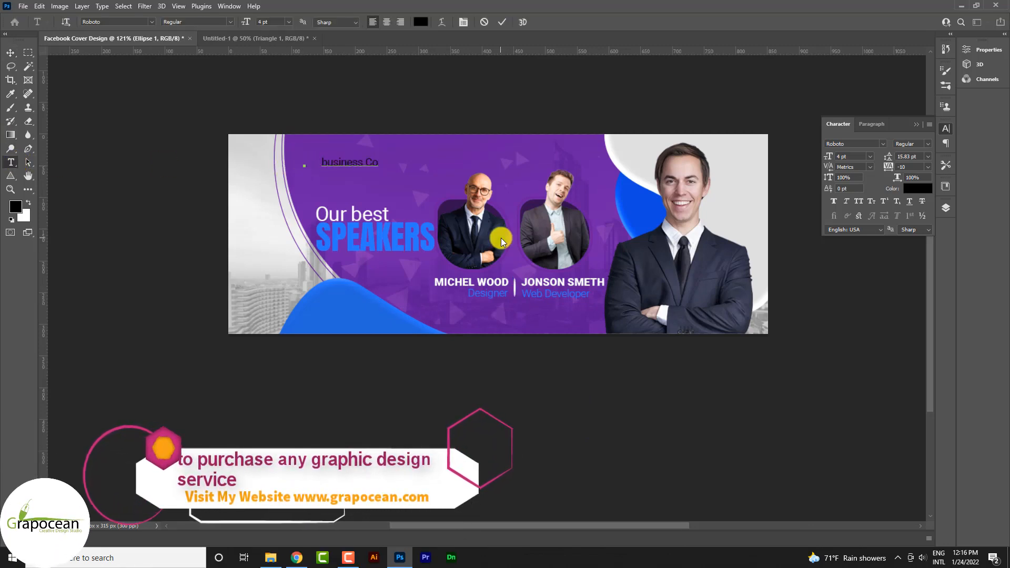
pyautogui.write('nferenc')
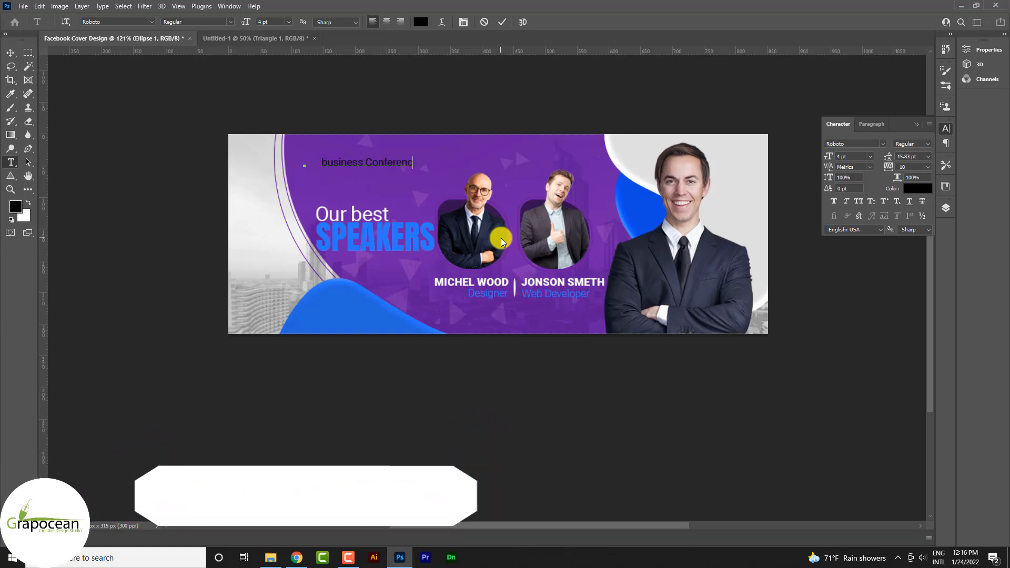
pyautogui.write('e 2022')
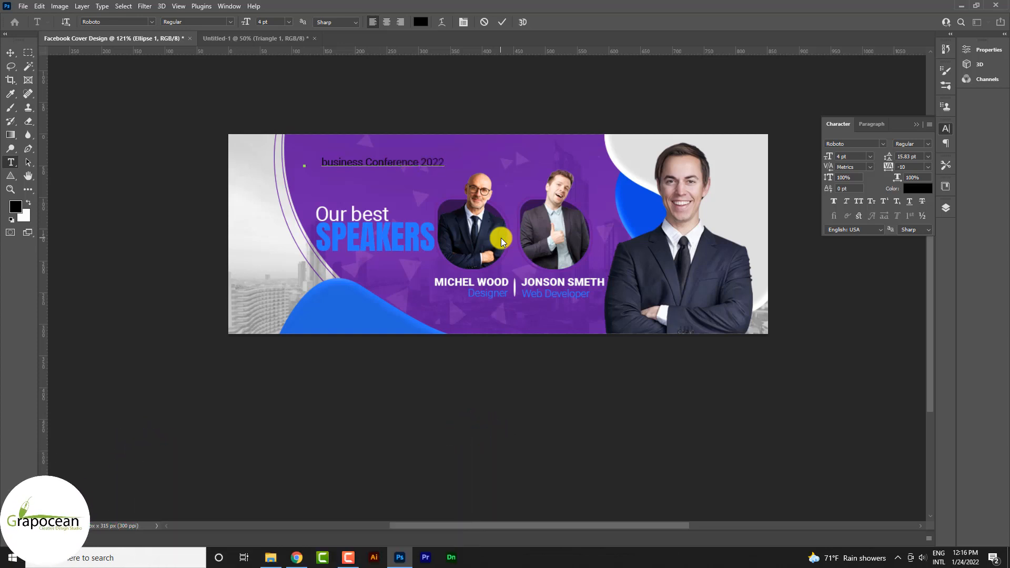
# Recolor the "business Conference 2022" line to light purple cf92ff and set its font size to 7 pt.
pyautogui.scroll(1, 586, 258)
pyautogui.scroll(1, 586, 257)
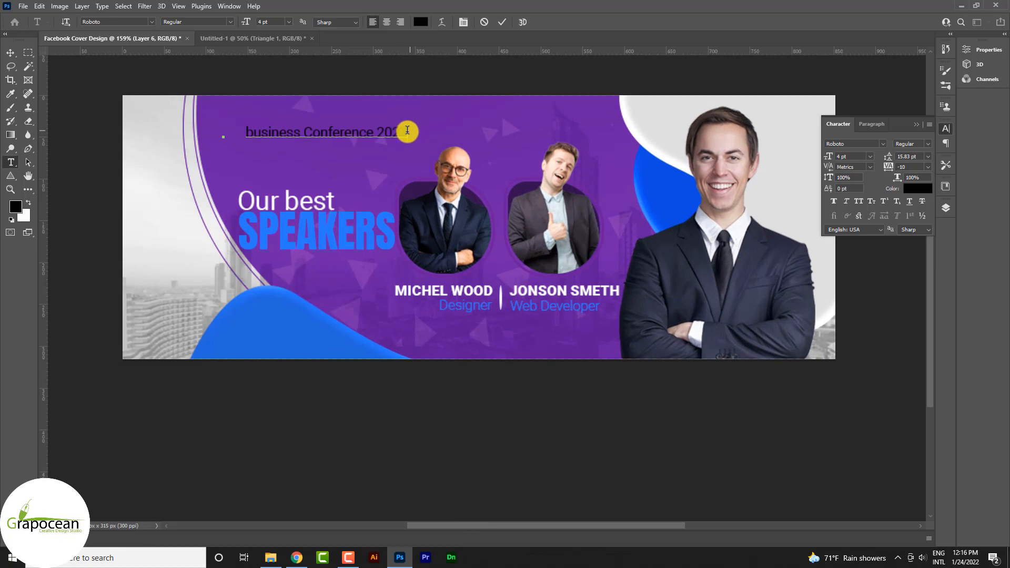
pyautogui.moveTo(408, 130); pyautogui.dragTo(210, 129)
pyautogui.click(421, 21)
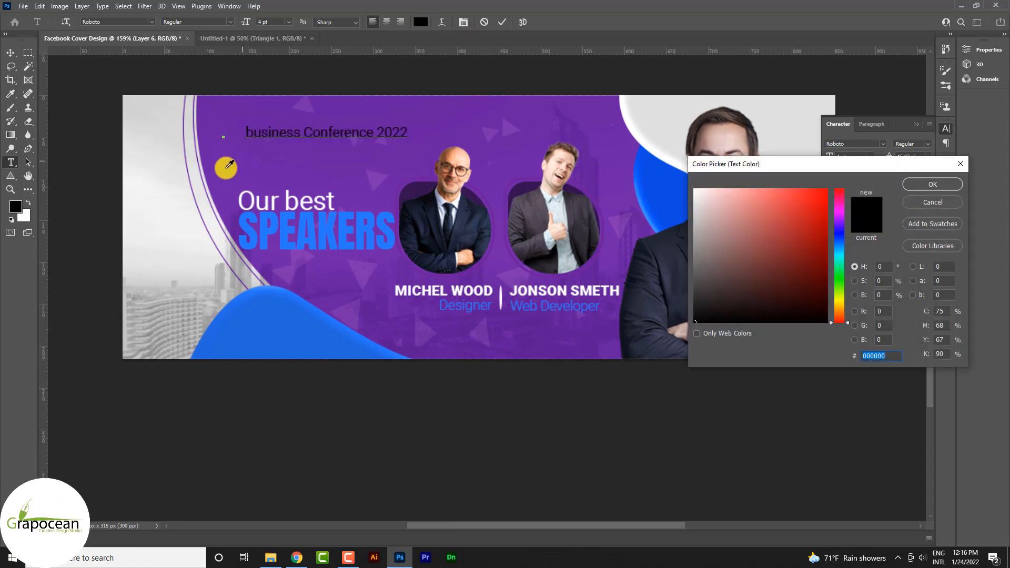
pyautogui.moveTo(748, 199); pyautogui.dragTo(751, 152)
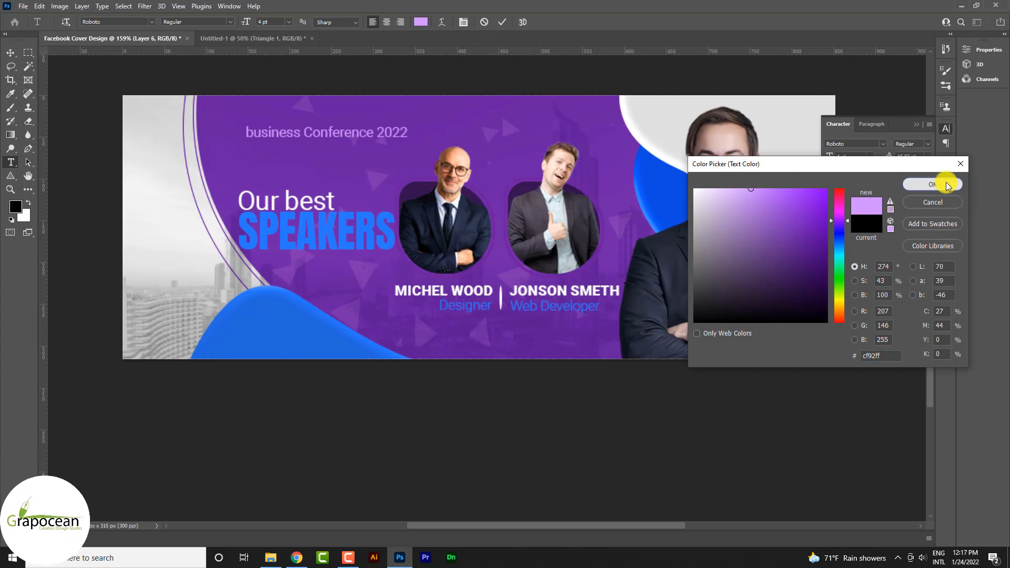
pyautogui.click(941, 184)
pyautogui.moveTo(252, 23); pyautogui.dragTo(248, 26)
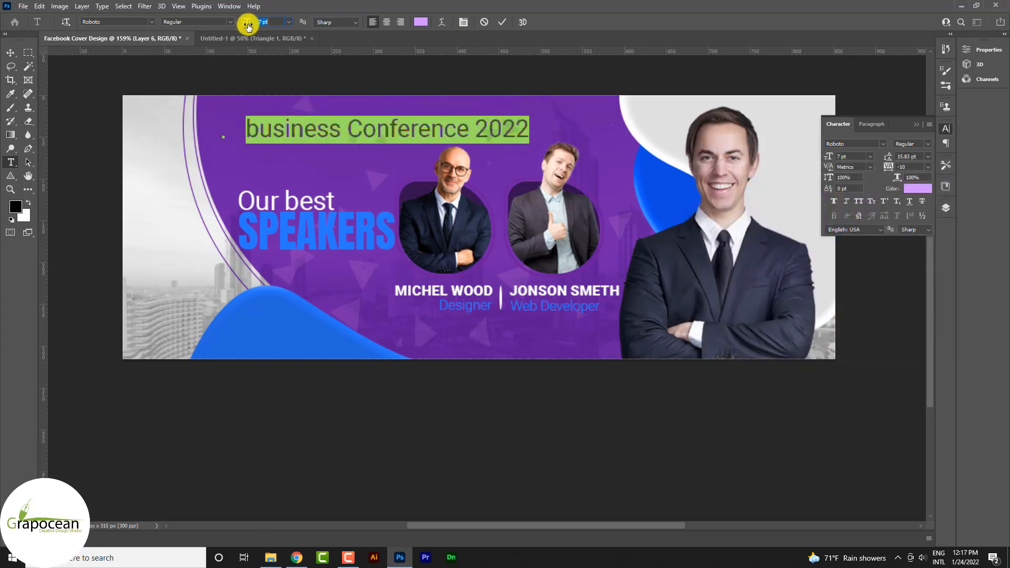
pyautogui.click(7, 56)
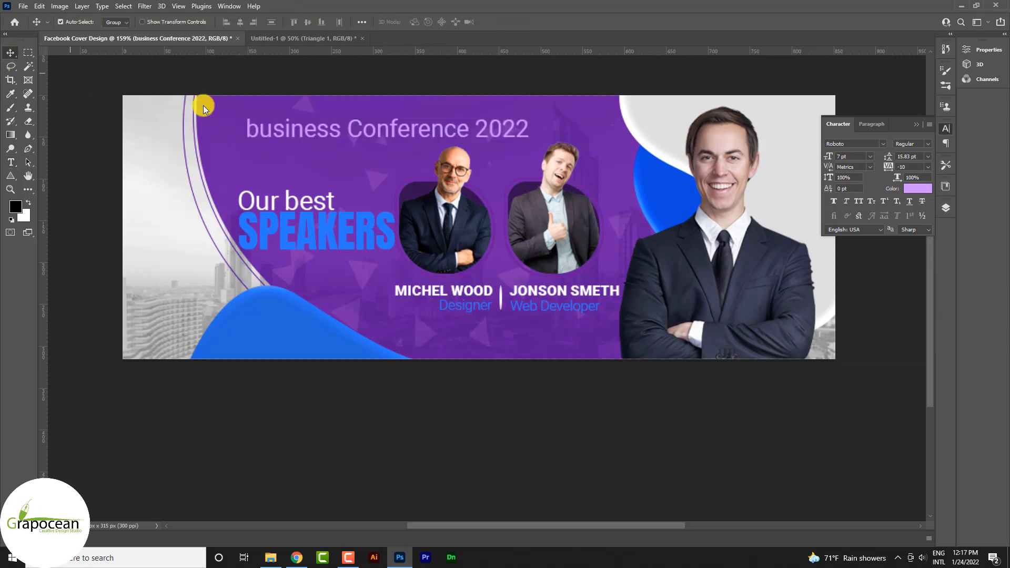
# Capitalize the B of Business in the title and set 2022 in the Black font weight.
pyautogui.click(10, 161)
pyautogui.press('BackSpace')
pyautogui.write('B')
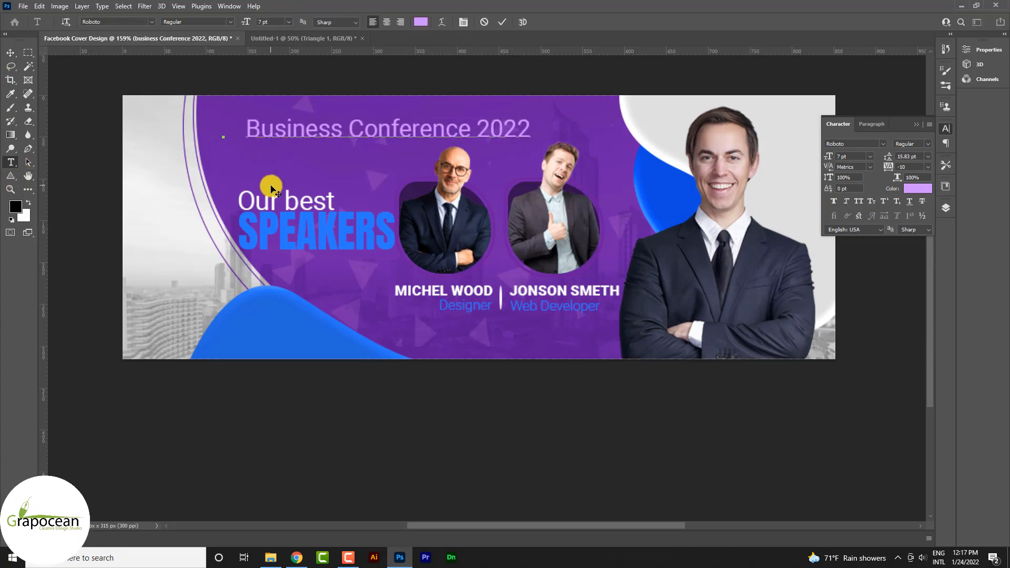
pyautogui.click(233, 25)
pyautogui.click(193, 111)
pyautogui.click(11, 53)
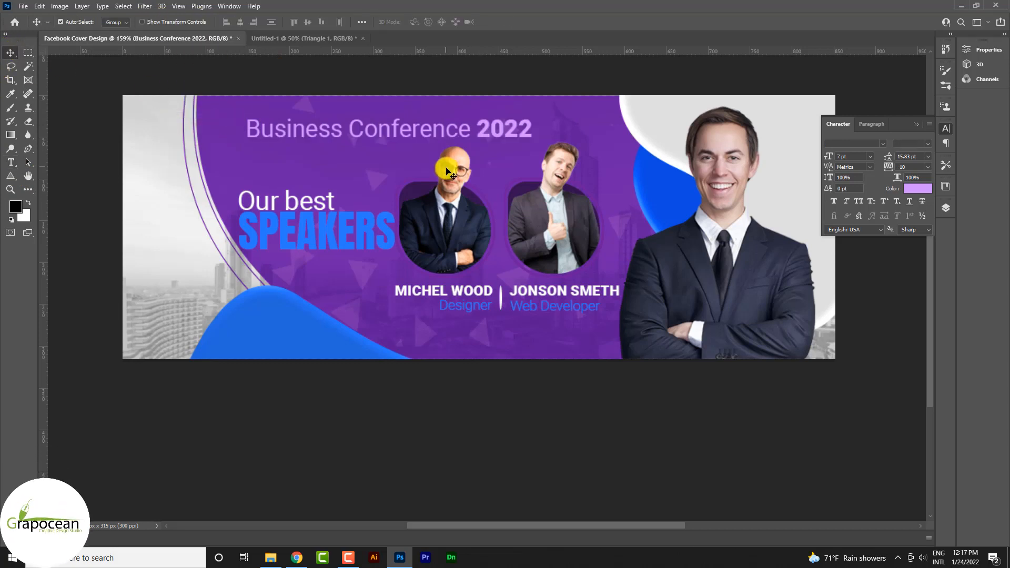
# Shift the conference title slightly left and set the words Business Conference in the Anton font.
pyautogui.moveTo(366, 134); pyautogui.dragTo(351, 134)
pyautogui.moveTo(251, 154); pyautogui.dragTo(606, 156)
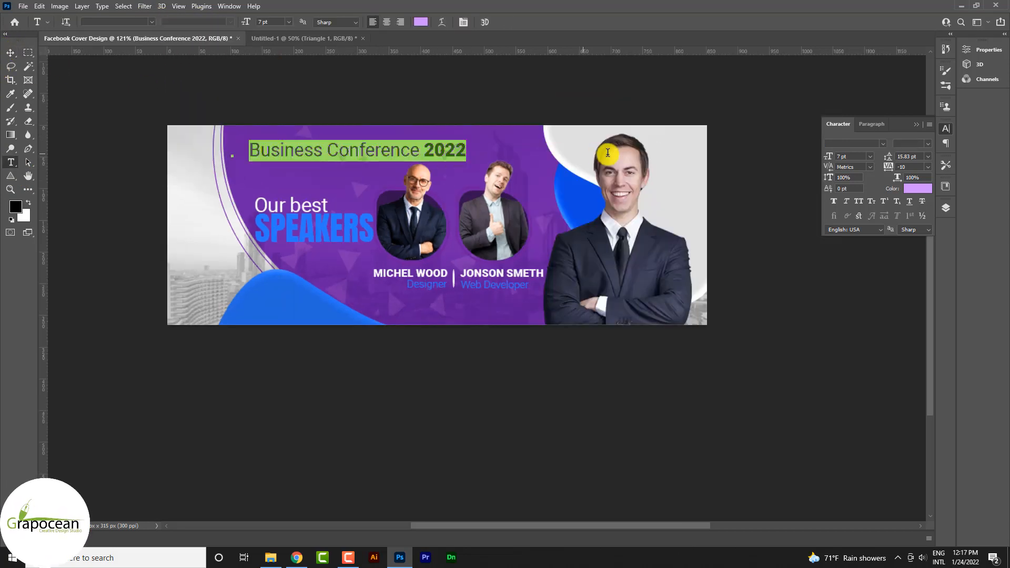
pyautogui.moveTo(419, 153); pyautogui.dragTo(138, 41)
pyautogui.click(152, 22)
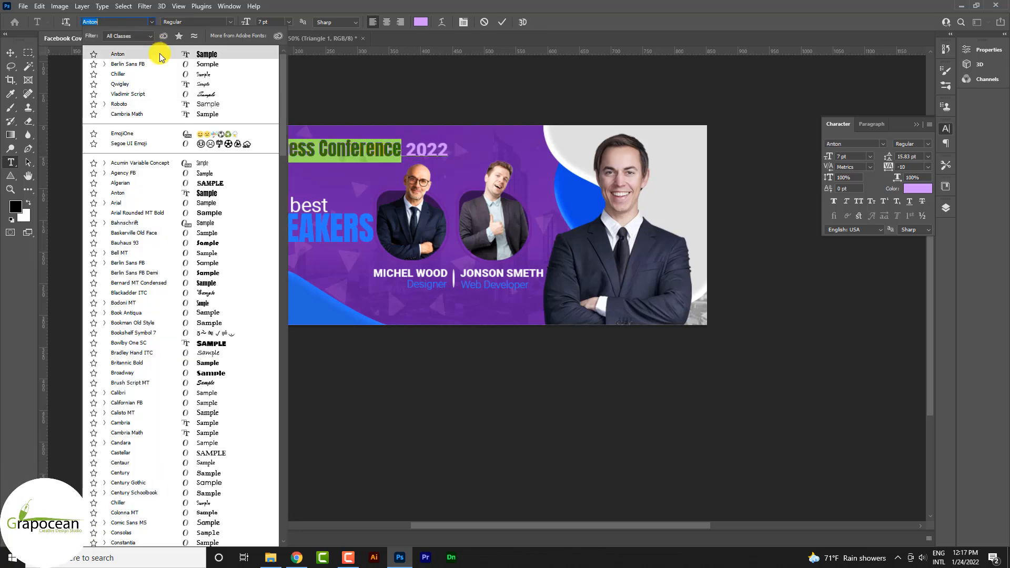
pyautogui.click(159, 54)
pyautogui.click(416, 149)
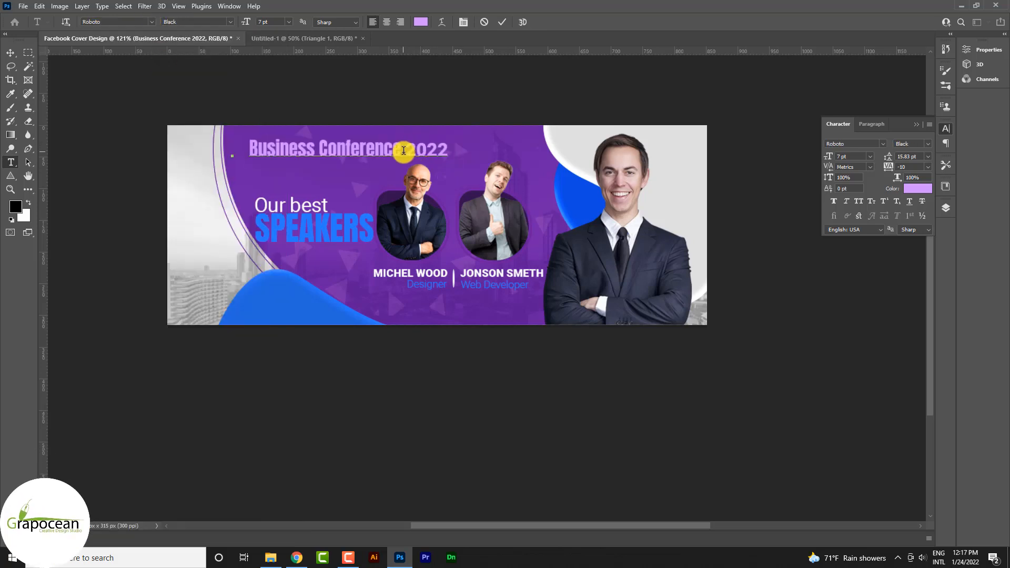
# Format the words Business Conference in off-white f6f6f6 and all caps, with tracking 30.
pyautogui.moveTo(404, 150); pyautogui.dragTo(115, 147)
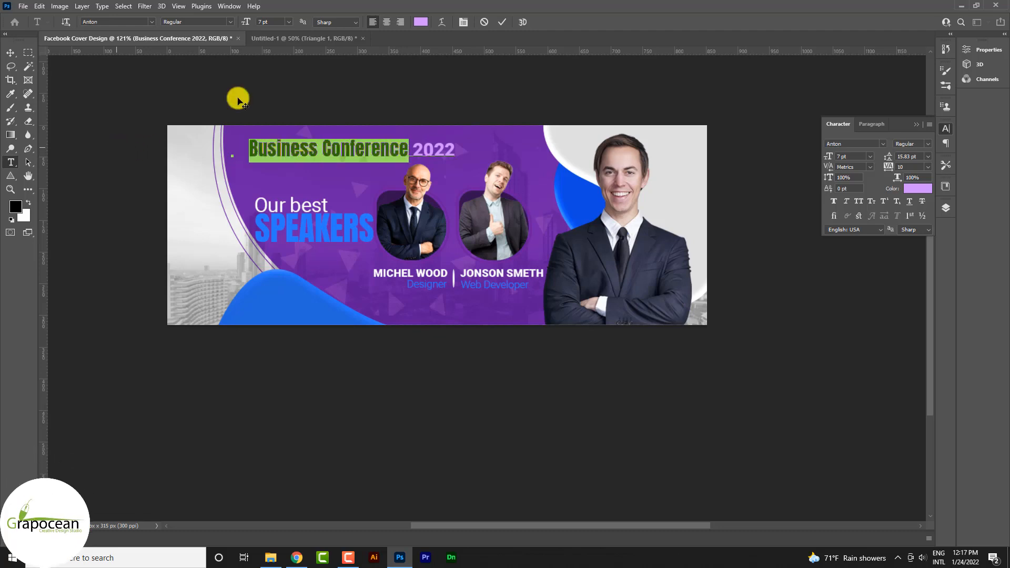
pyautogui.click(420, 22)
pyautogui.click(577, 132)
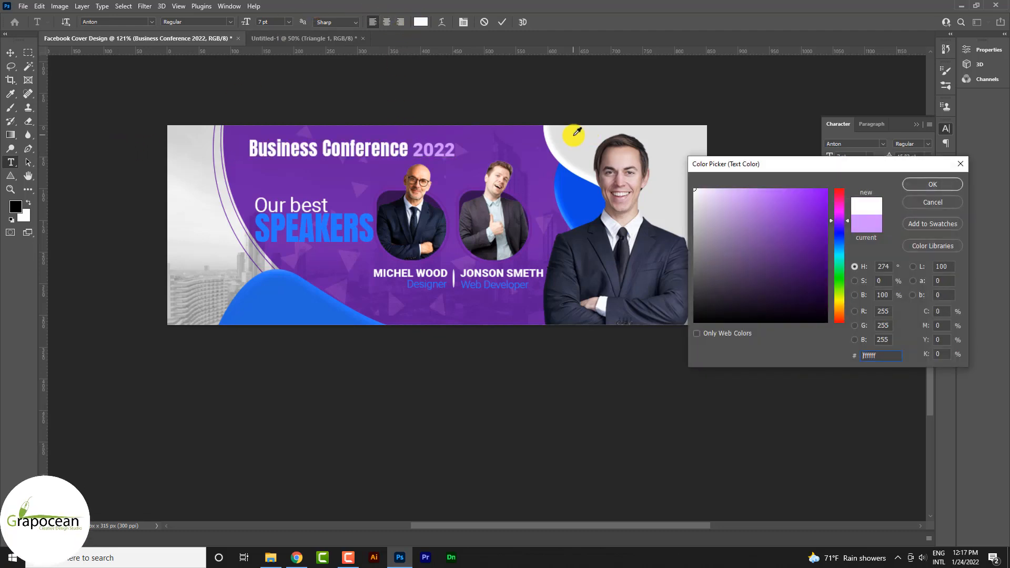
pyautogui.click(265, 217)
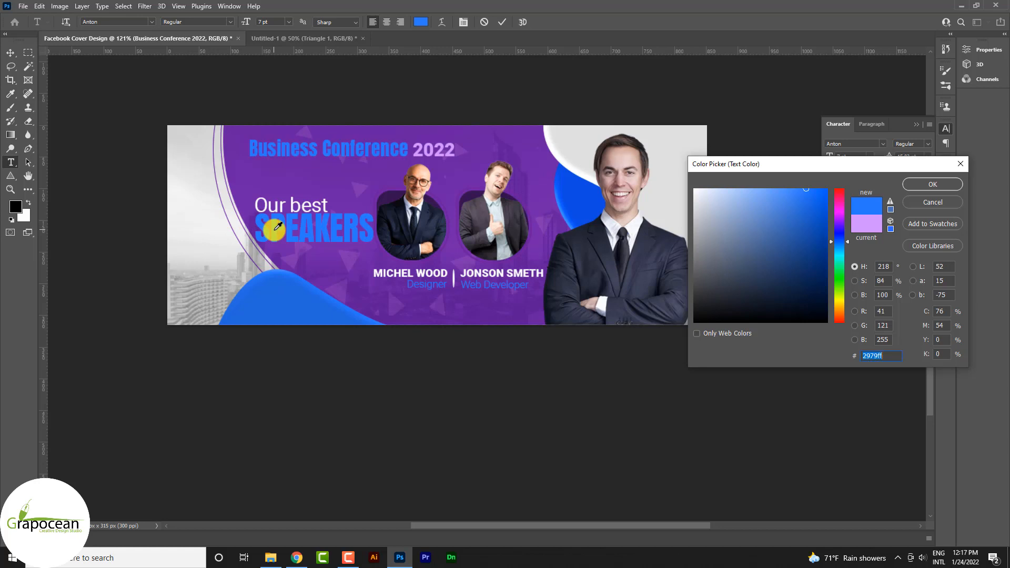
pyautogui.click(214, 221)
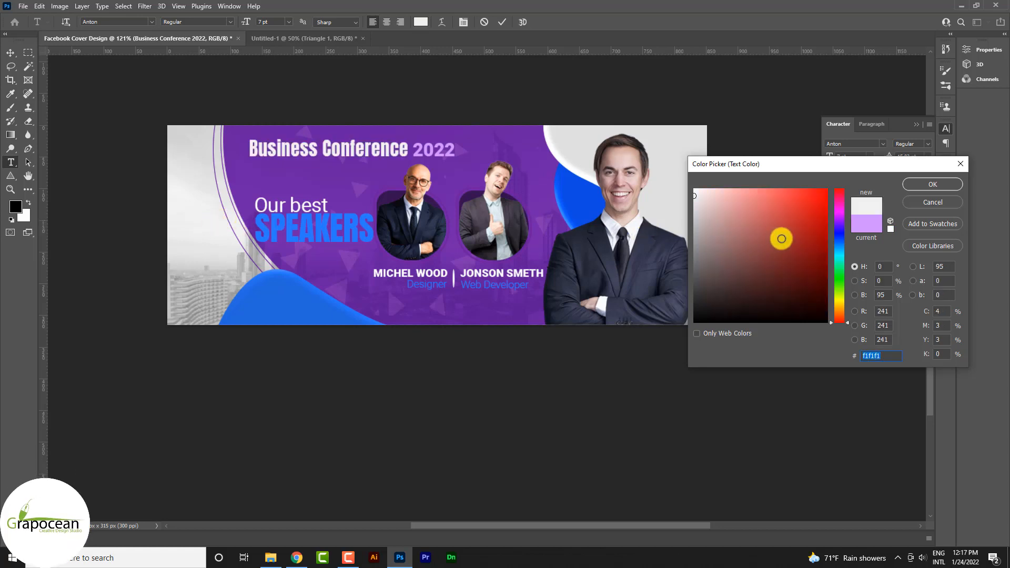
pyautogui.moveTo(675, 190); pyautogui.dragTo(671, 194)
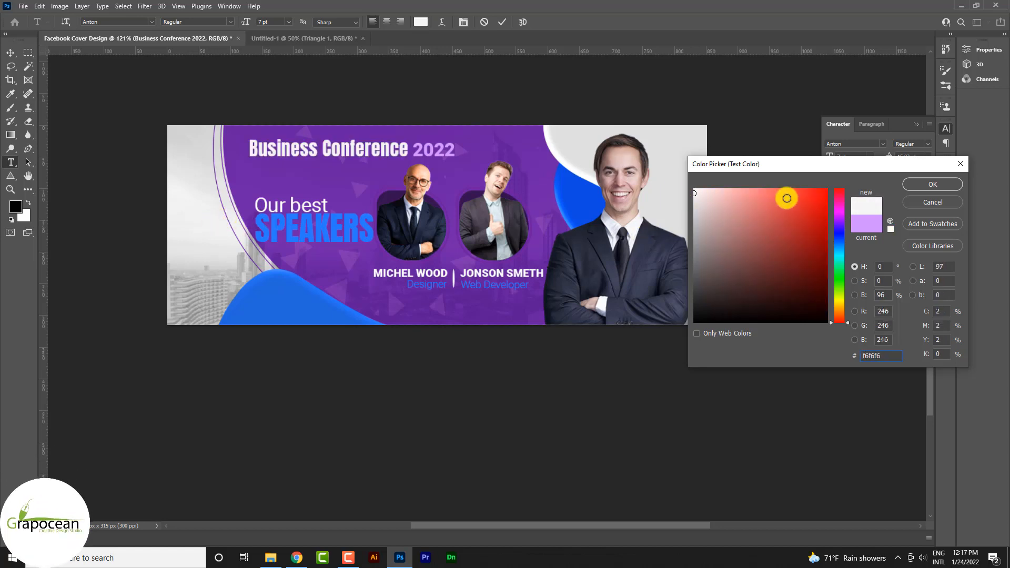
pyautogui.click(942, 187)
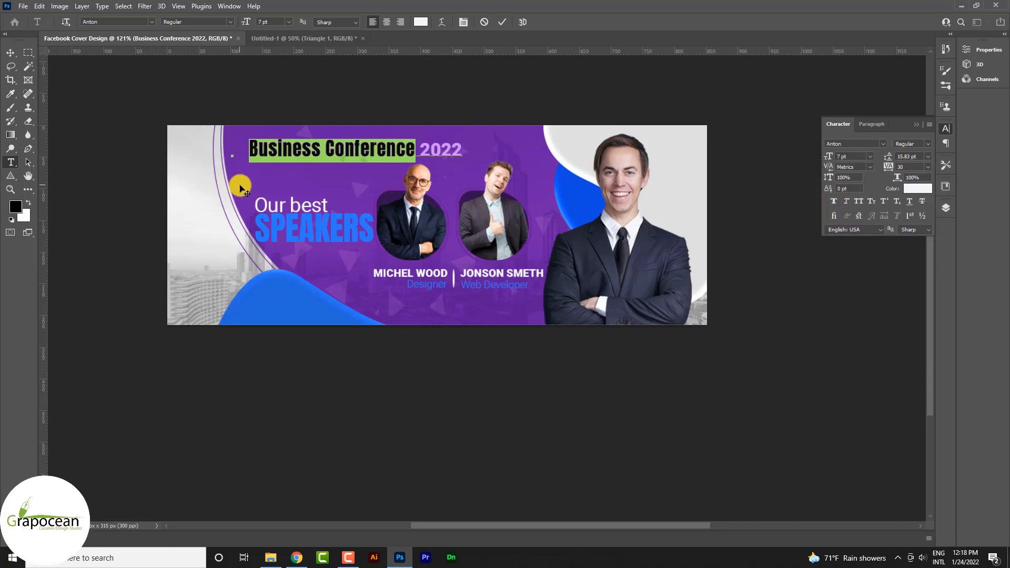
pyautogui.click(861, 204)
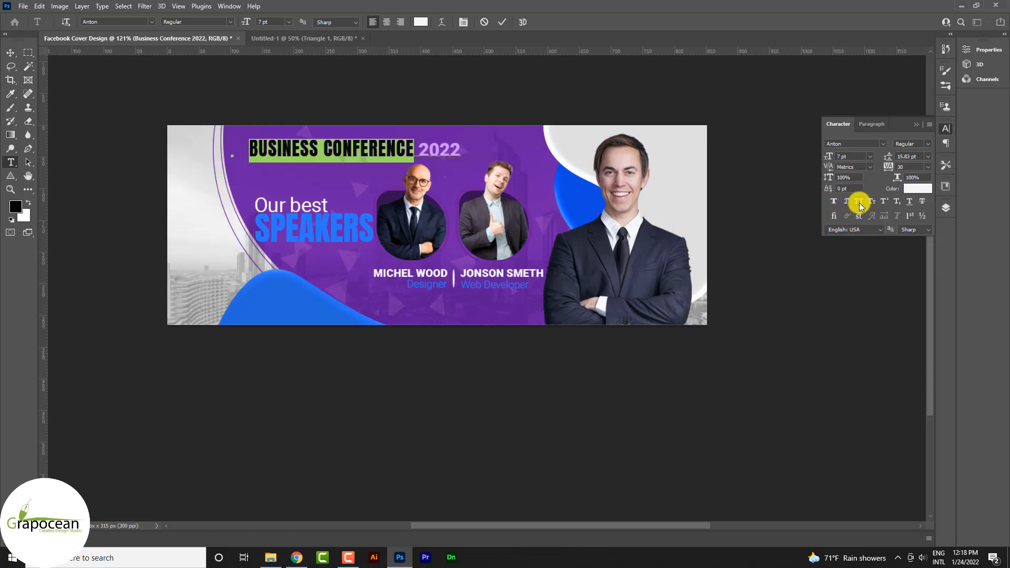
# Enlarge 2022 in the conference title to 11.33 pt and shift the whole title slightly left.
pyautogui.click(422, 153)
pyautogui.scroll(5, 422, 153)
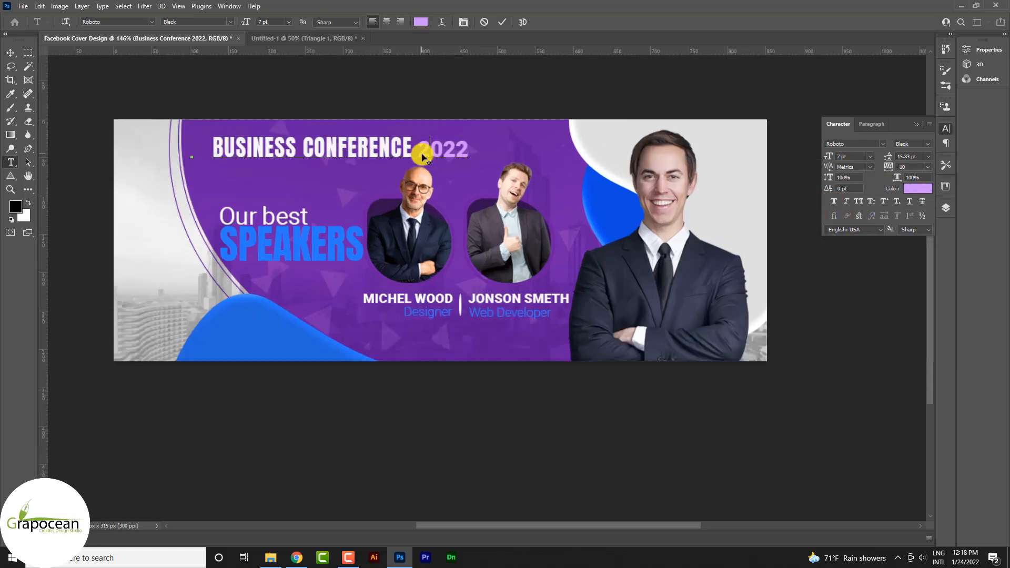
pyautogui.moveTo(418, 148); pyautogui.dragTo(484, 150)
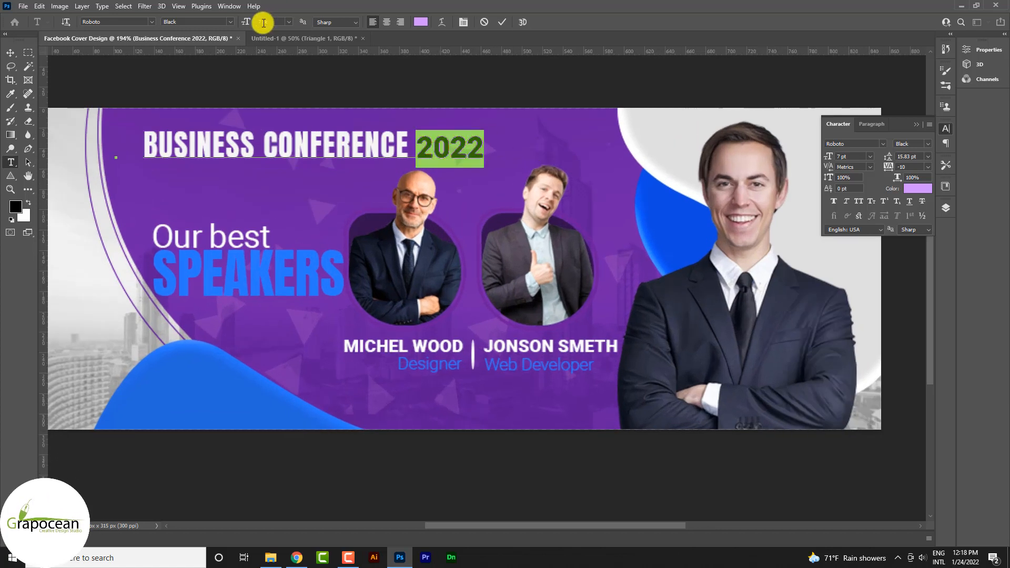
pyautogui.write('.')
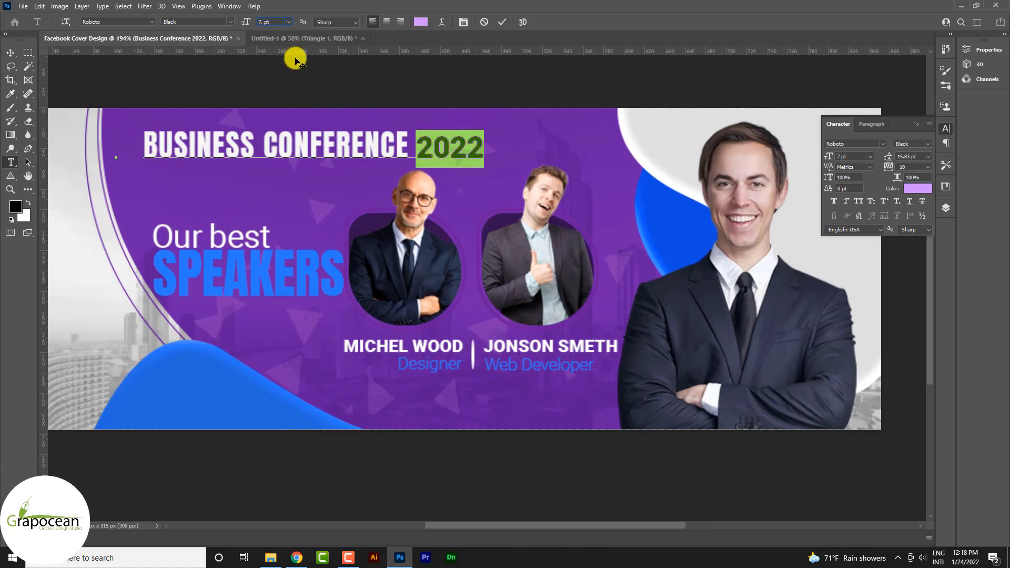
pyautogui.write('1.6')
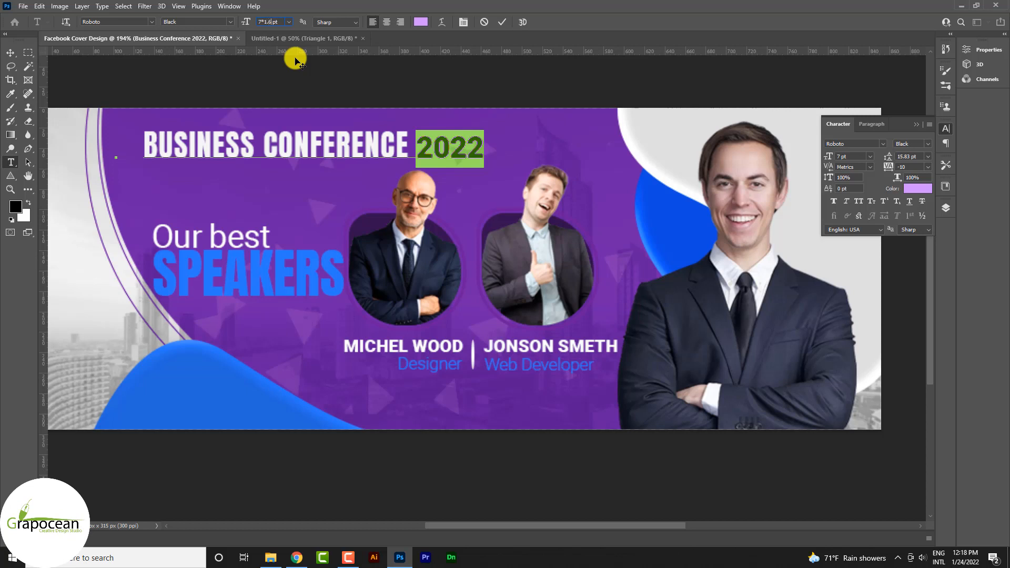
pyautogui.write('2')
pyautogui.press('Return')
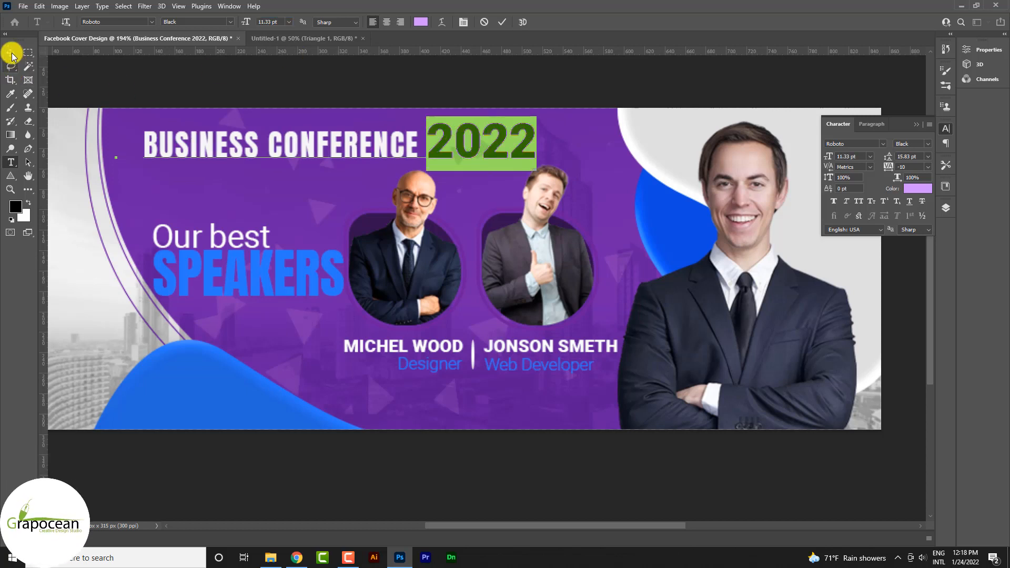
pyautogui.click(12, 53)
pyautogui.moveTo(284, 154); pyautogui.dragTo(271, 157)
# Tighten the tracking of 2022 to -50 and recolor it to 2979ff, sampled from the SPEAKERS heading.
pyautogui.click(10, 162)
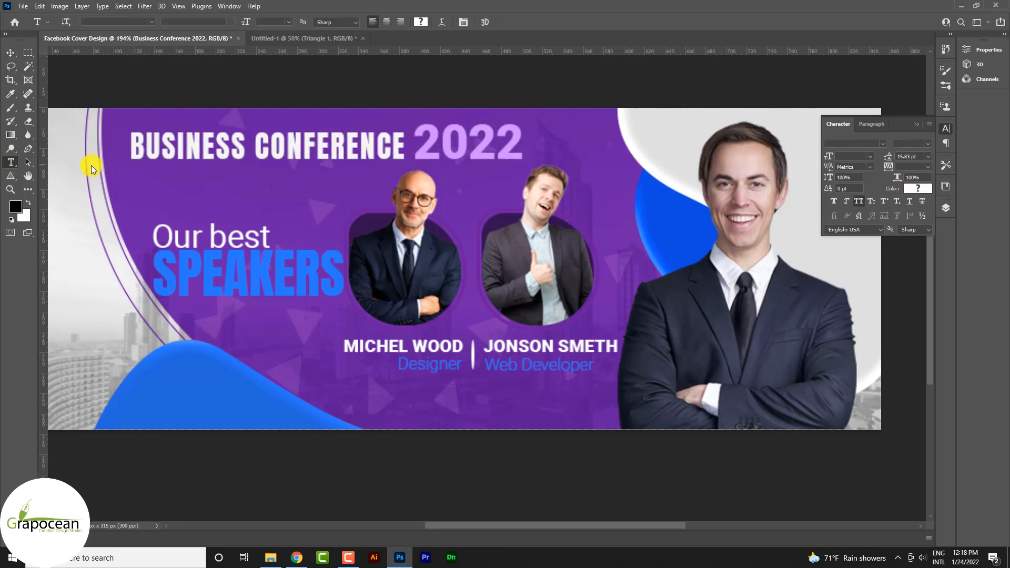
pyautogui.doubleClick(424, 146)
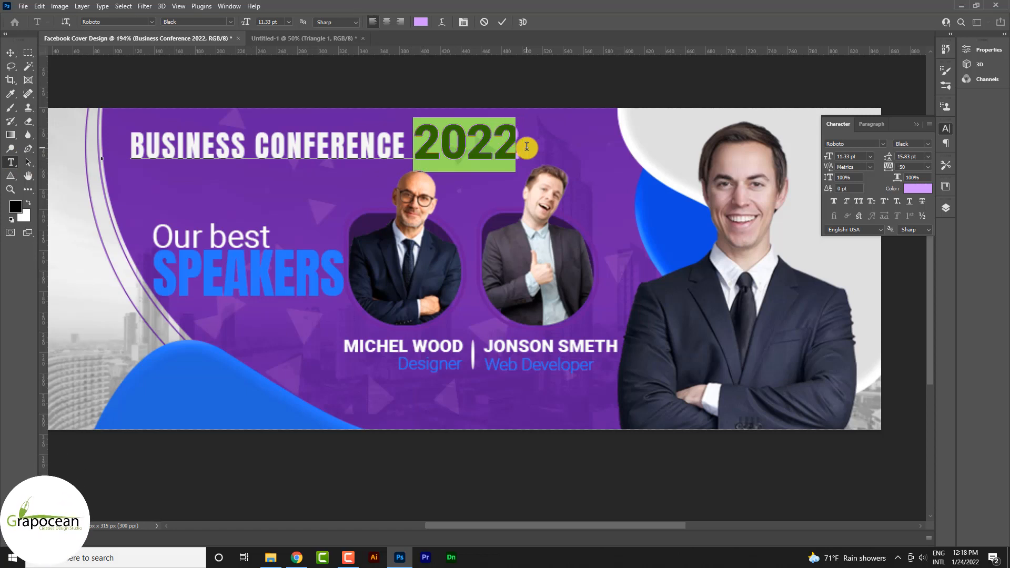
pyautogui.click(423, 22)
pyautogui.click(652, 205)
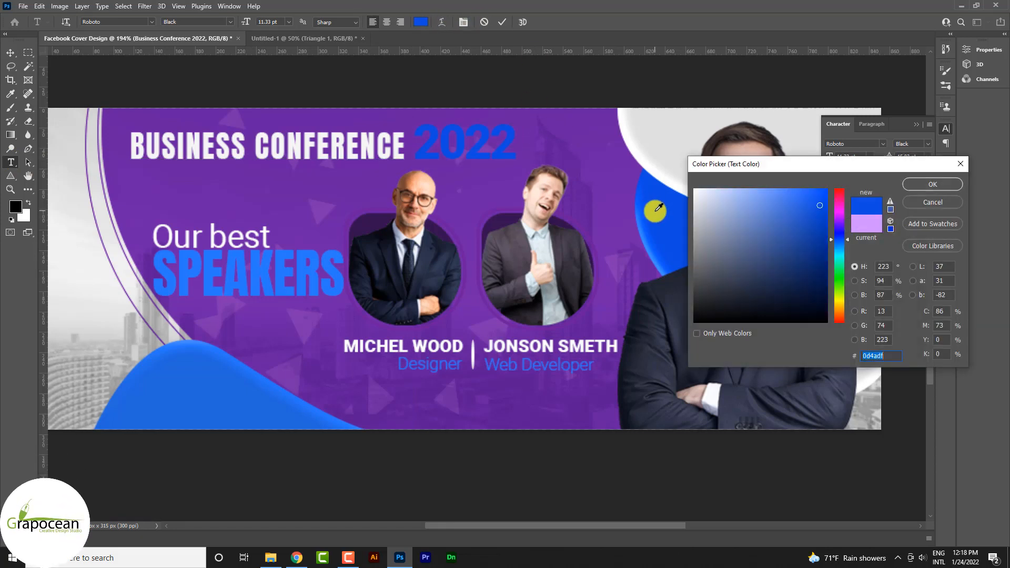
pyautogui.click(287, 268)
pyautogui.click(690, 251)
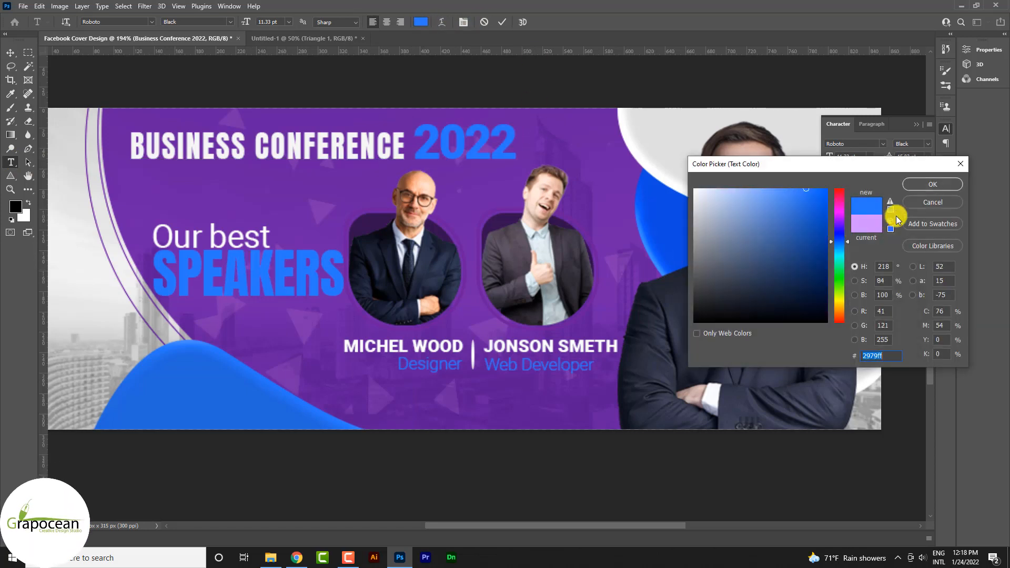
pyautogui.click(930, 186)
# Draw a white rectangle about 106 by 41 px over 2022 and place it behind the digits.
pyautogui.click(10, 178)
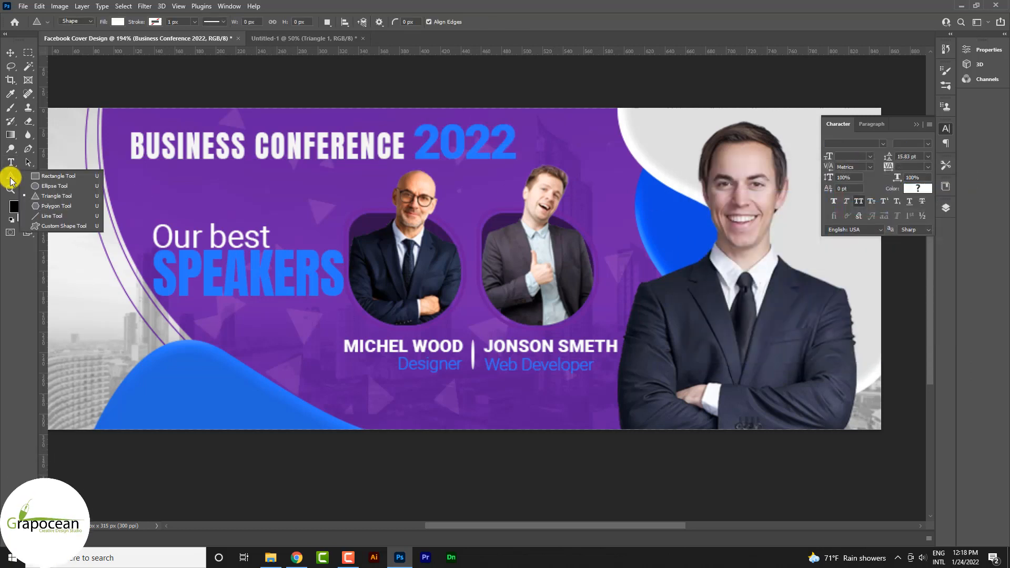
pyautogui.click(46, 185)
pyautogui.click(10, 176)
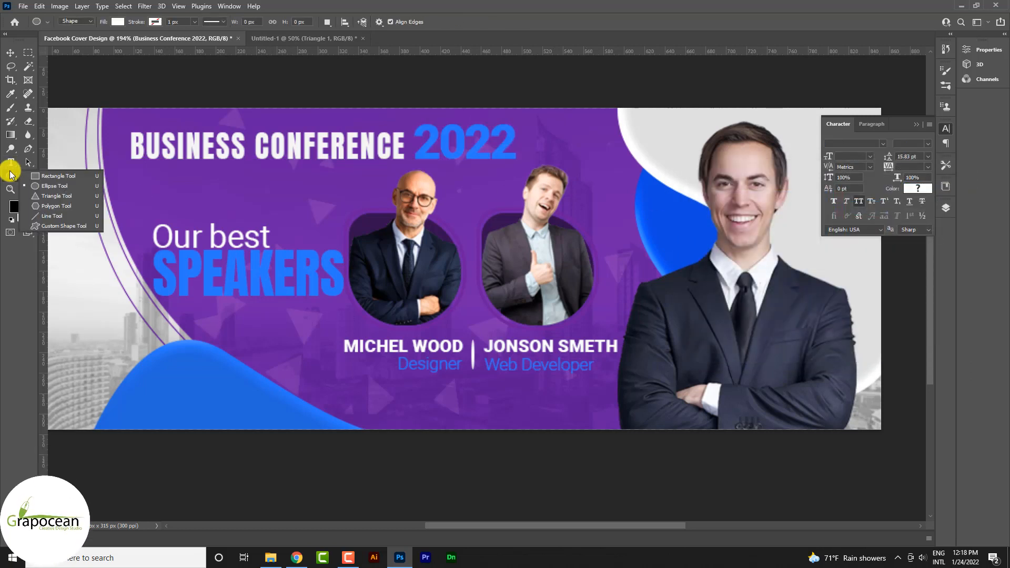
pyautogui.click(58, 175)
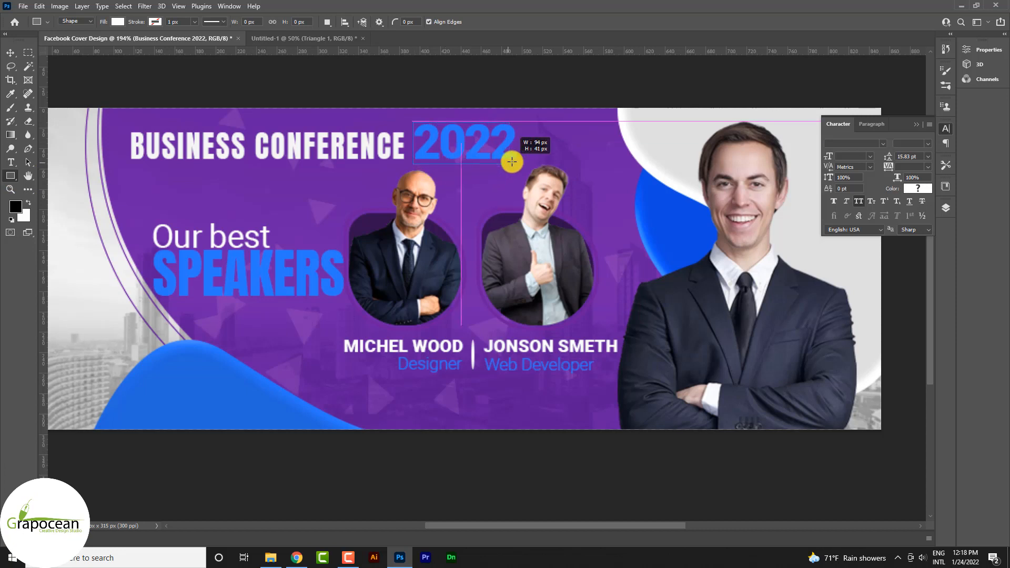
pyautogui.moveTo(512, 161); pyautogui.dragTo(522, 163)
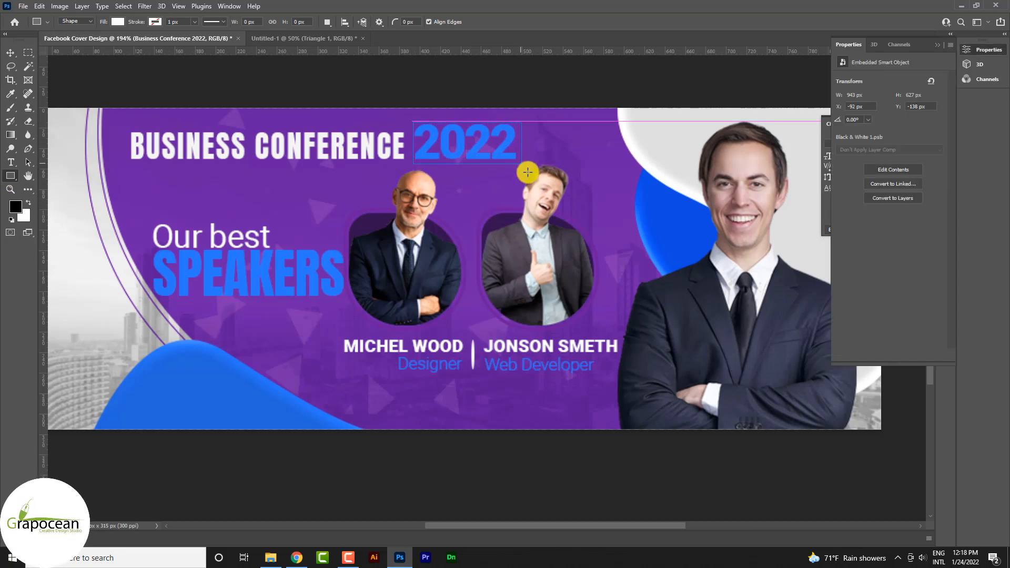
pyautogui.click(12, 54)
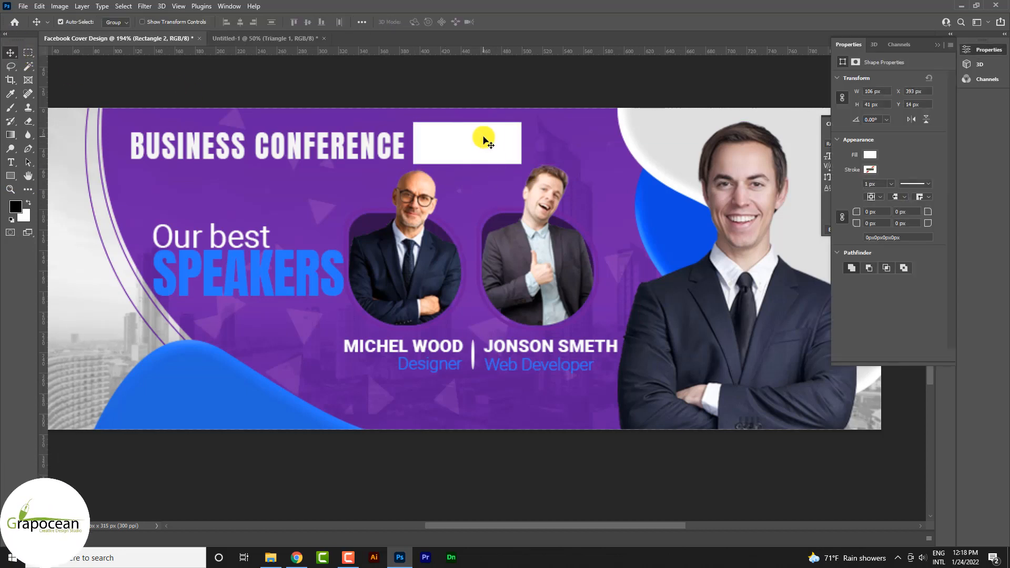
pyautogui.scroll(-3, 526, 187)
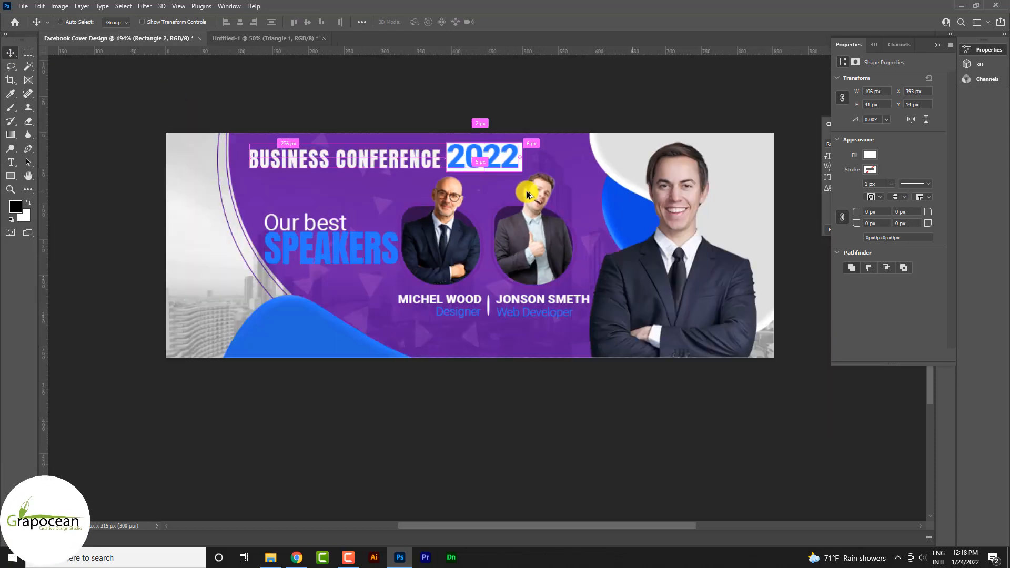